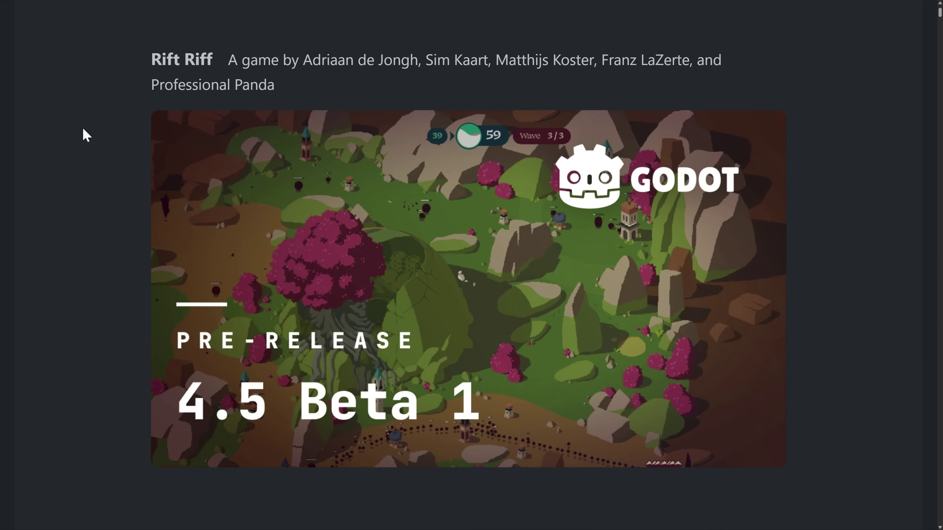
Switch to the GameFromScratch 'Godot 4.5 Dev1 Released' tab with Ctrl+Tab.
key("ctrl+Tab")
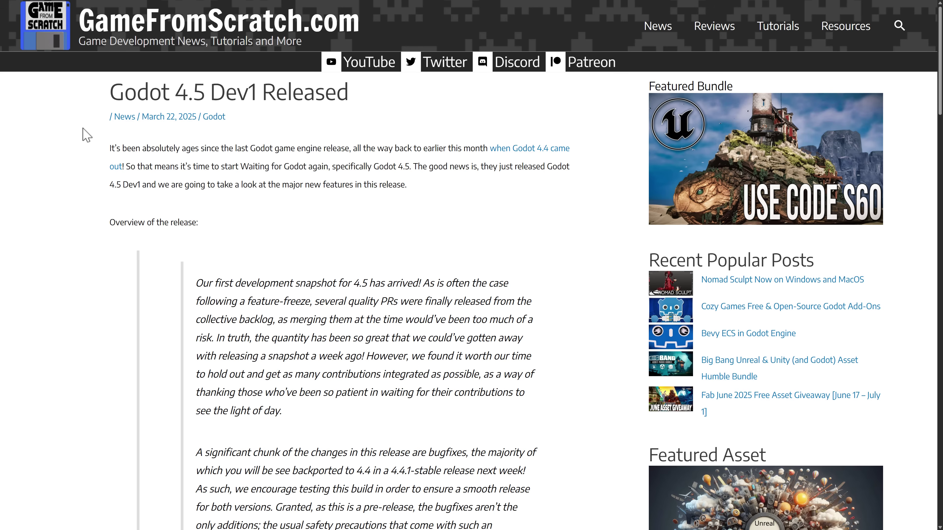
Read through the Dev1 article's feature list, then go back to the previous release post.
scroll(141, 178, "down", 10)
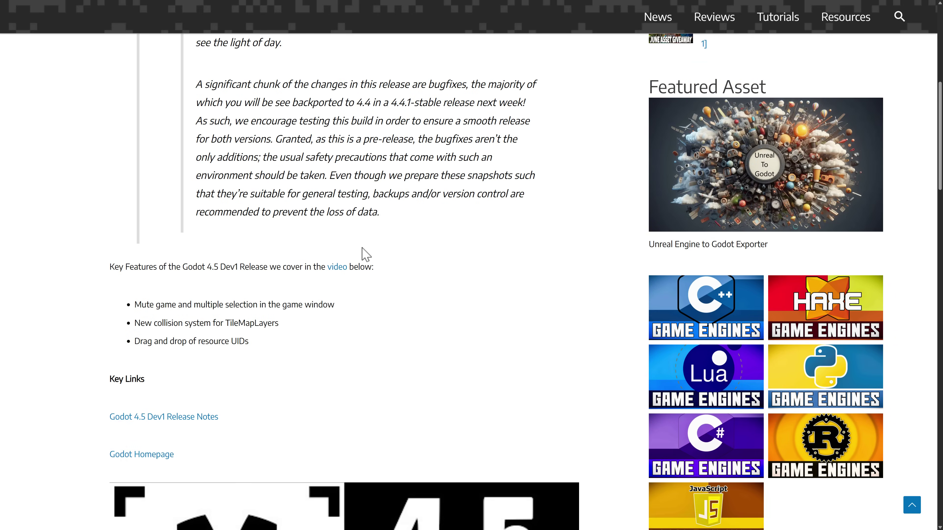
scroll(394, 247, "up", 9)
scroll(195, 97, "down", 6)
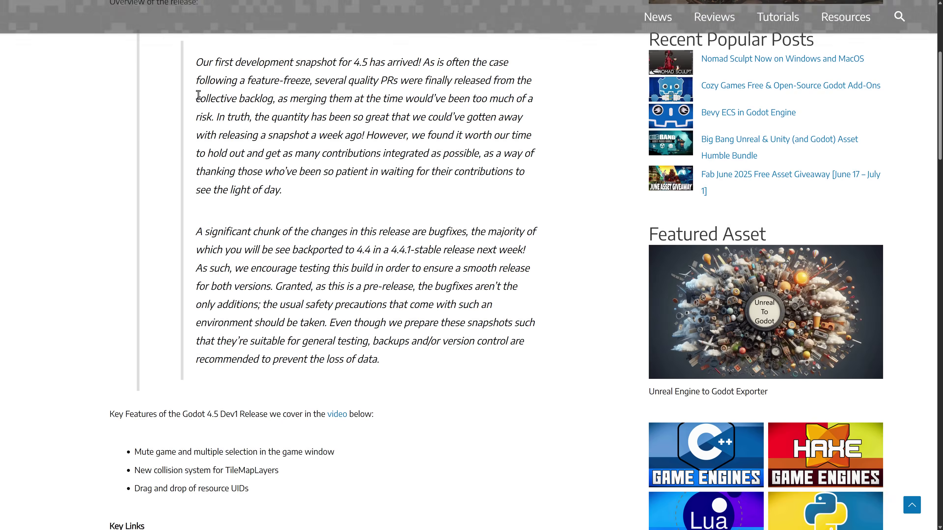
scroll(135, 390, "down", 2)
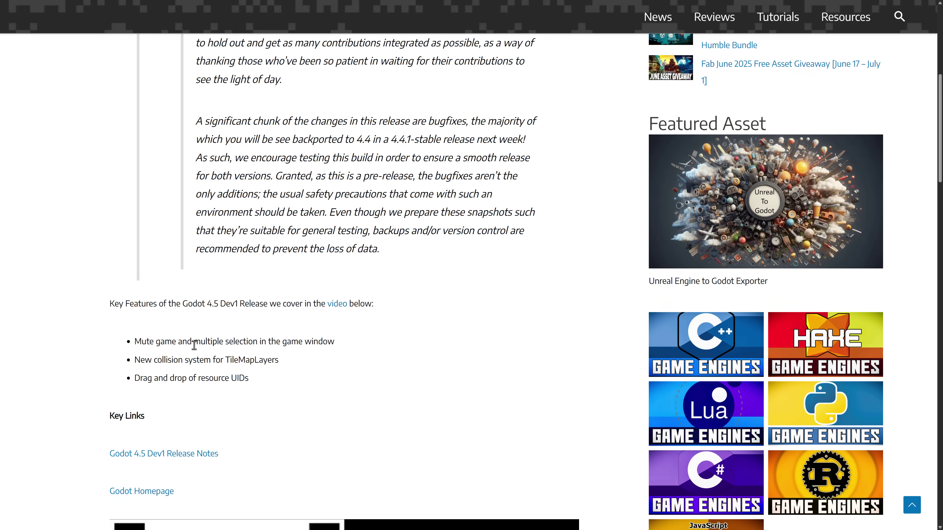
scroll(194, 345, "down", 1)
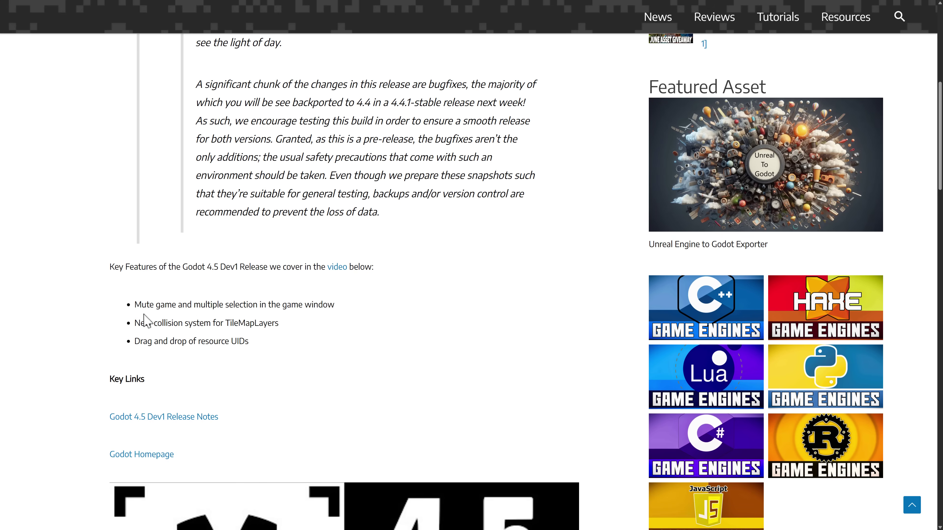
left_click_drag(145, 323, 275, 324)
left_click(174, 320)
key("alt+Left")
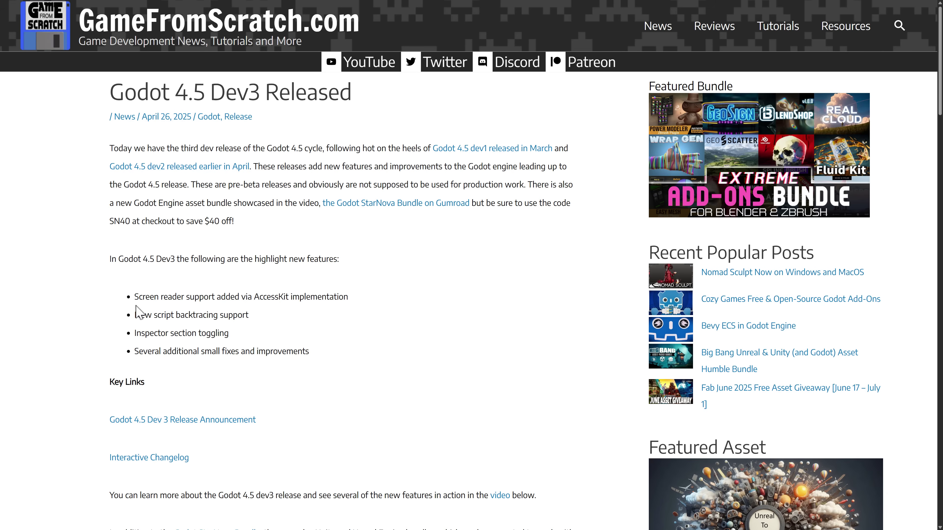
Highlight the Dev3 'Inspector section toggling' feature line, then clear the selection.
left_click_drag(238, 333, 128, 332)
left_click(335, 315)
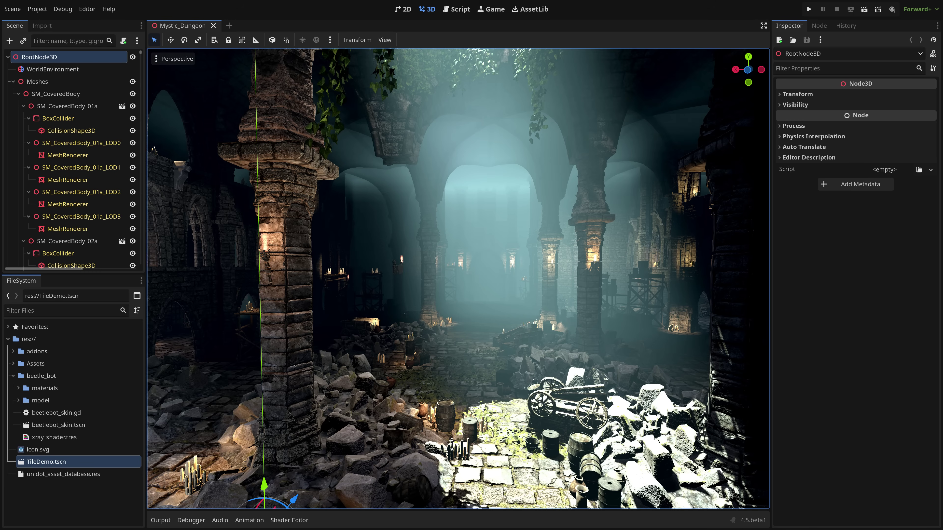
Check the engine version in Help > About Godot, then select the wooden barrel's MeshRenderer.
left_click(108, 8)
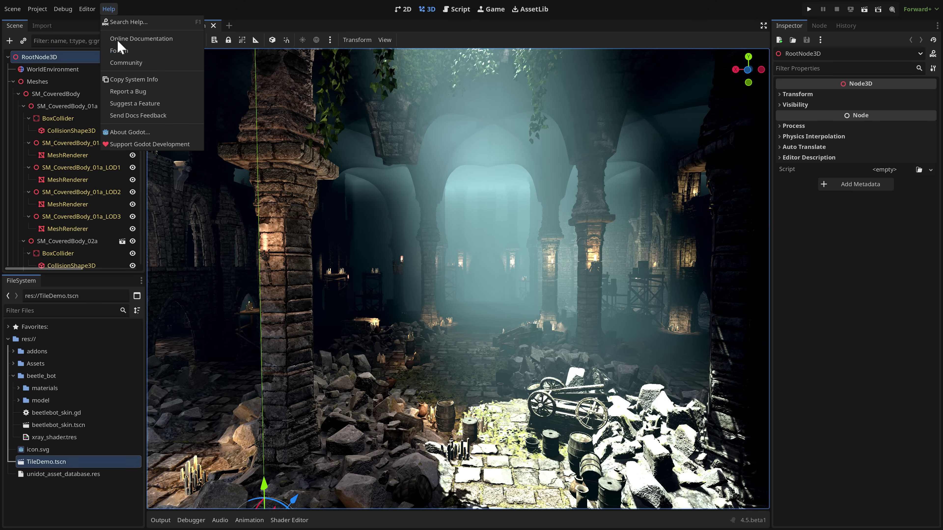
left_click(127, 132)
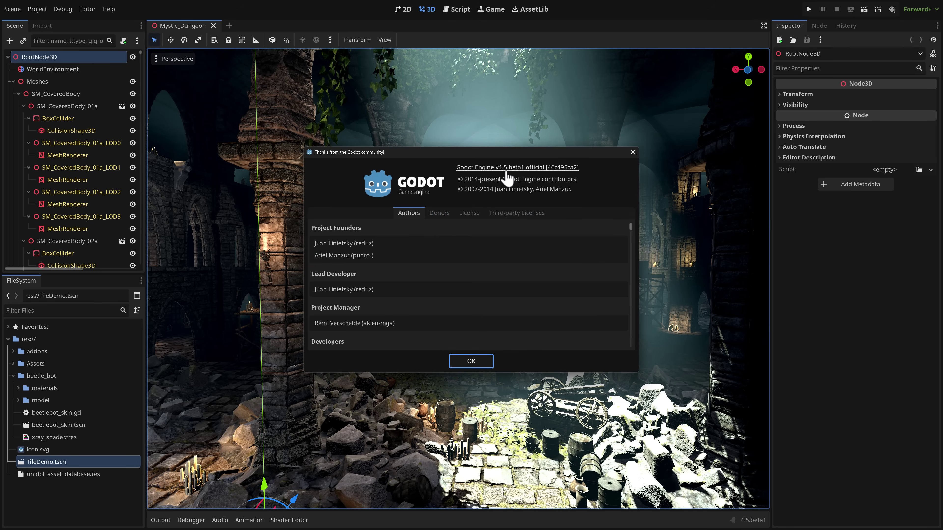
left_click(471, 361)
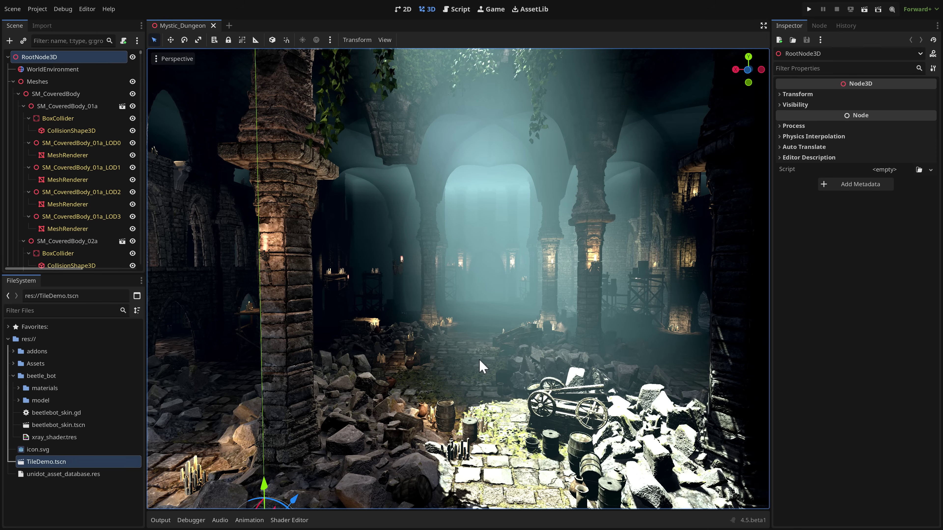
middle_click_drag(453, 343, 346, 288)
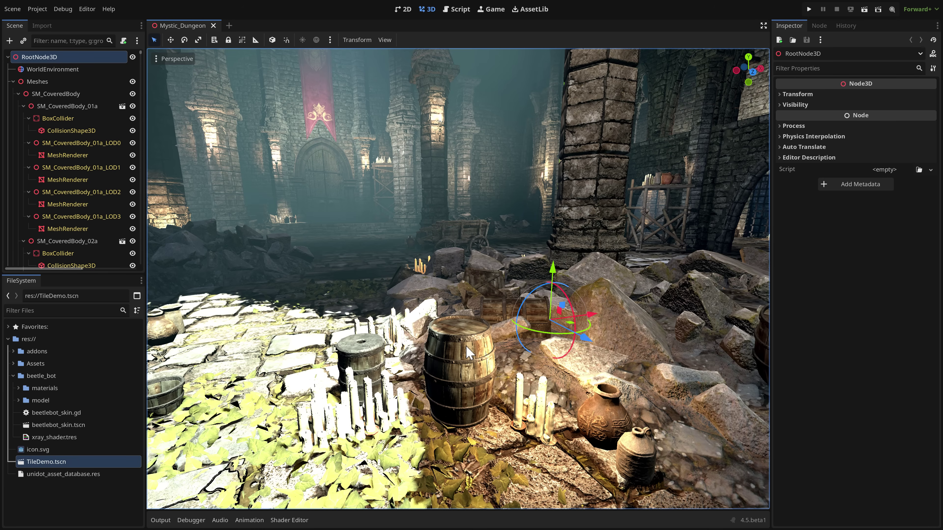
left_click(459, 375)
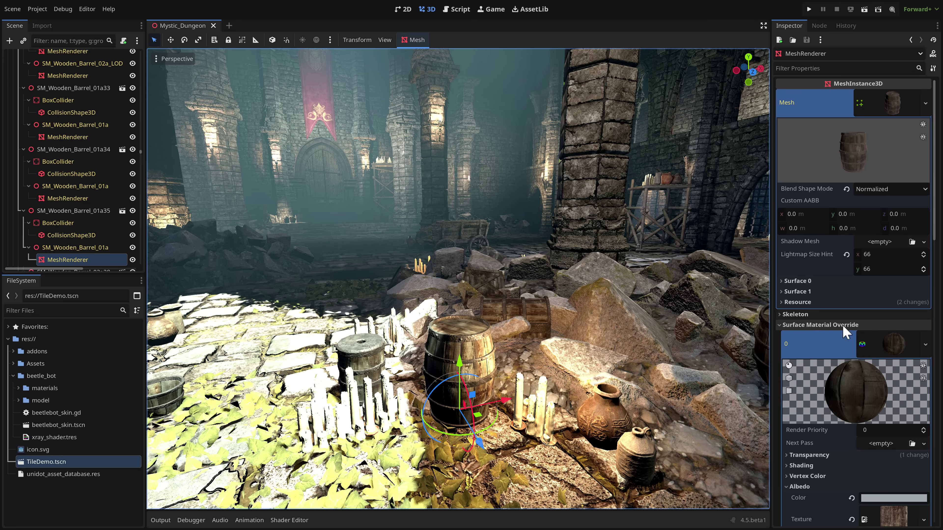
Give the barrel material a pure red stencil outline, thinned to 0.025 m.
scroll(847, 374, "down", 5)
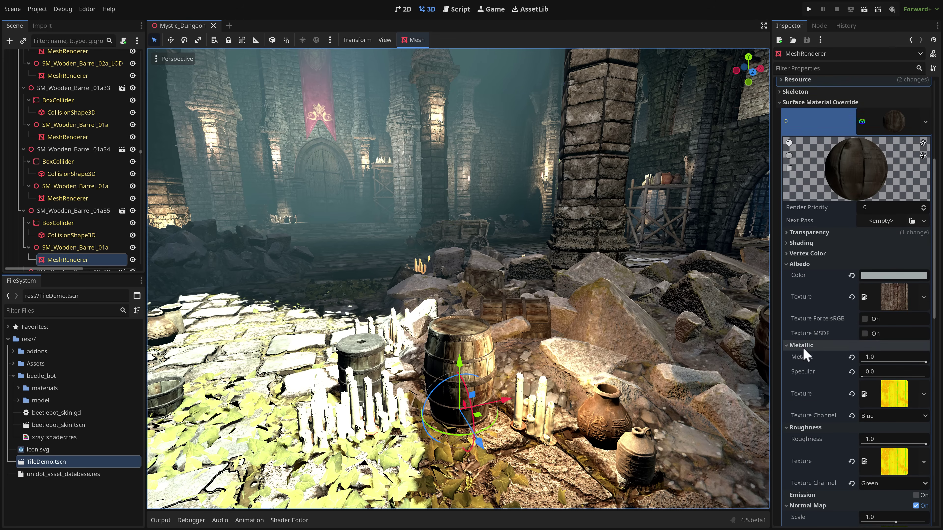
scroll(804, 355, "down", 8)
scroll(804, 355, "down", 3)
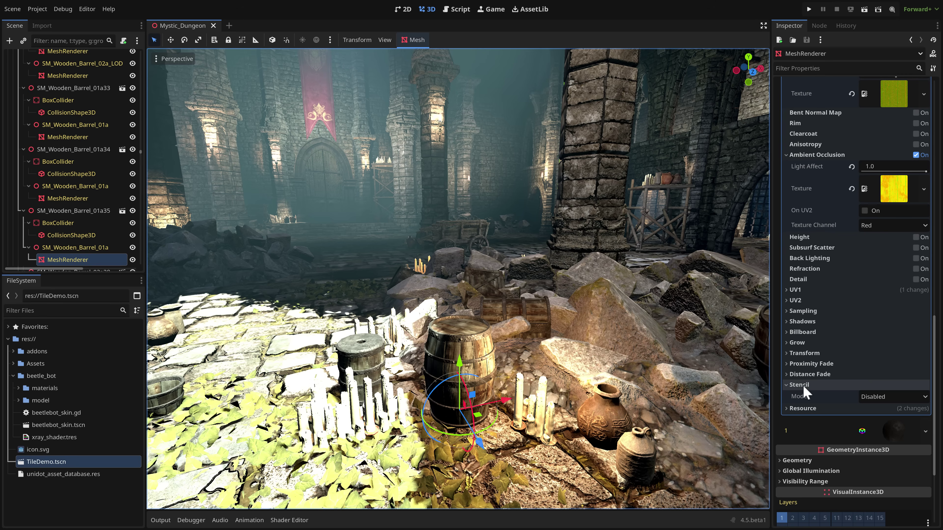
left_click(882, 396)
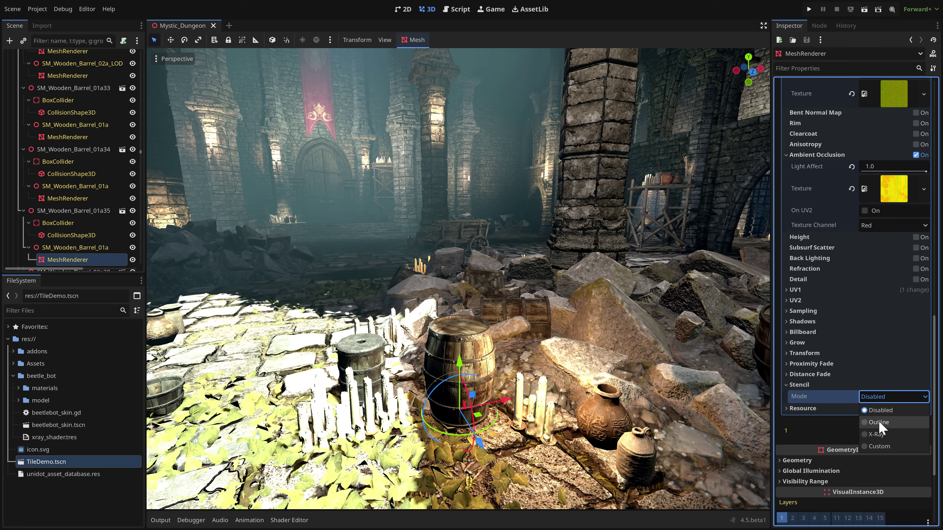
left_click(878, 422)
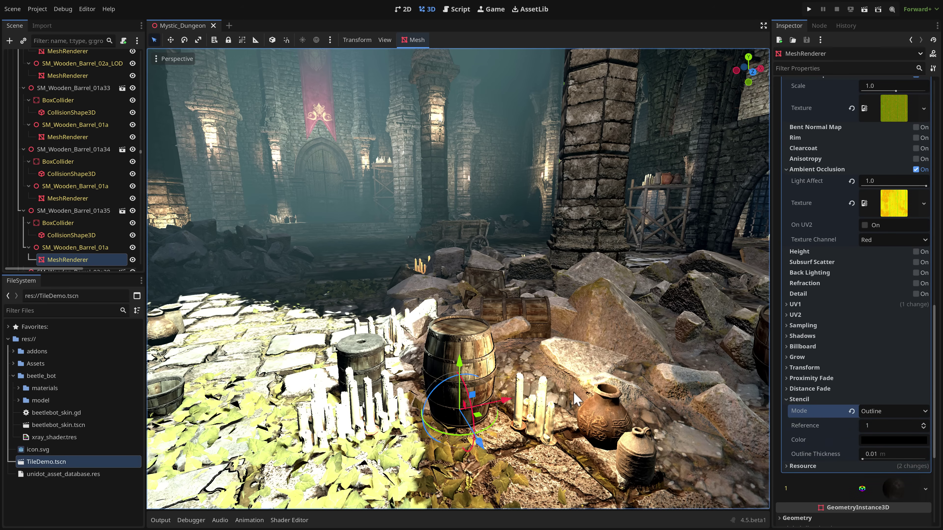
scroll(454, 355, "up", 3)
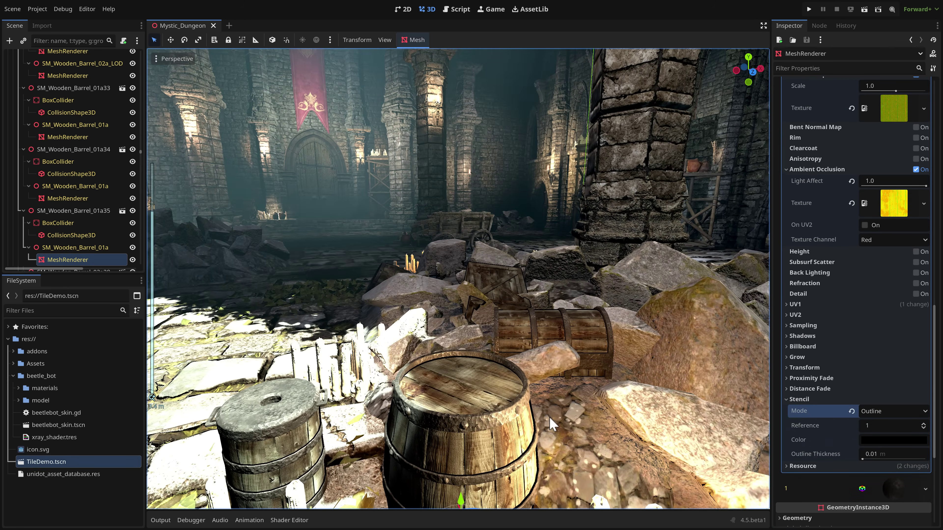
mouse_move(552, 424)
middle_mouse_down()
mouse_move(558, 431)
mouse_move(555, 411)
middle_mouse_up()
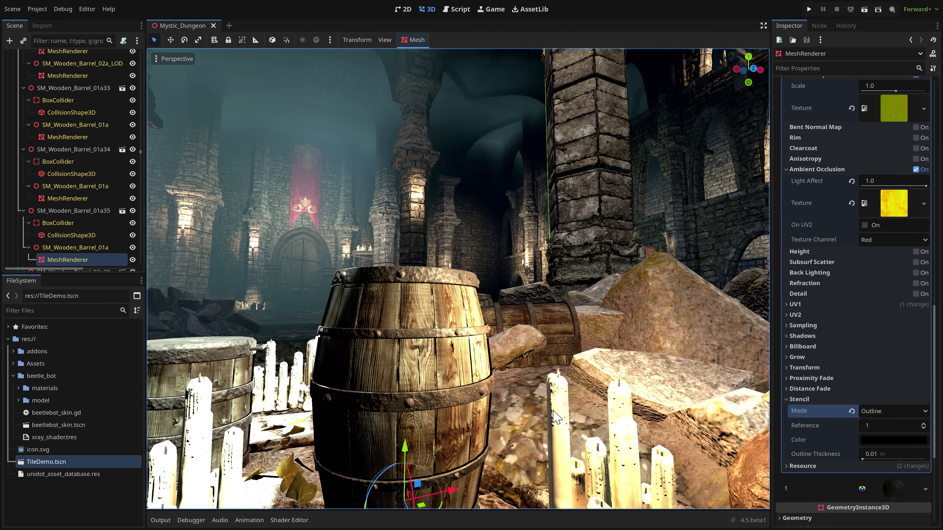
left_click(887, 440)
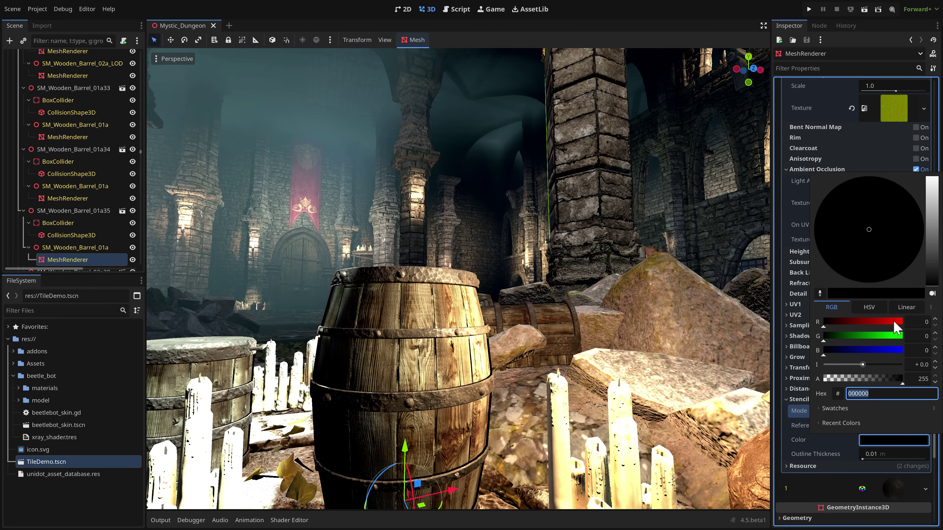
left_click_drag(894, 323, 908, 324)
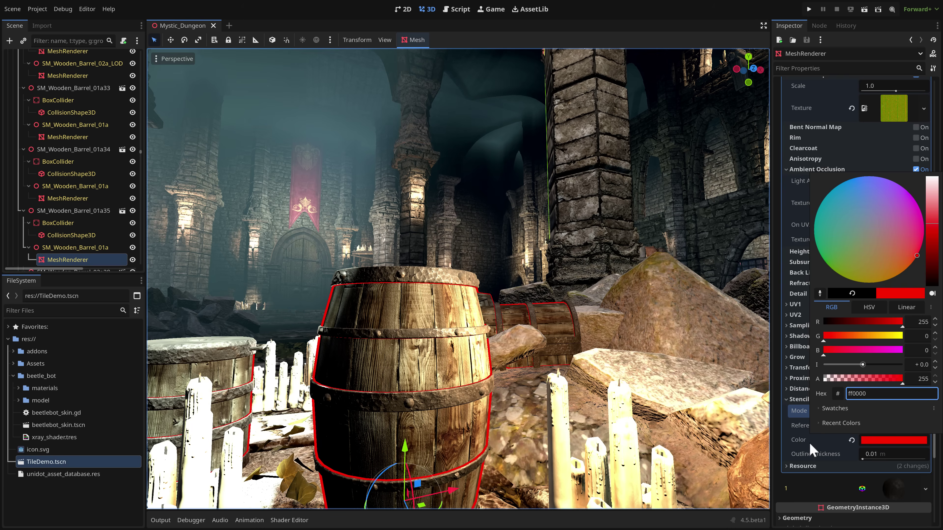
left_click(863, 459)
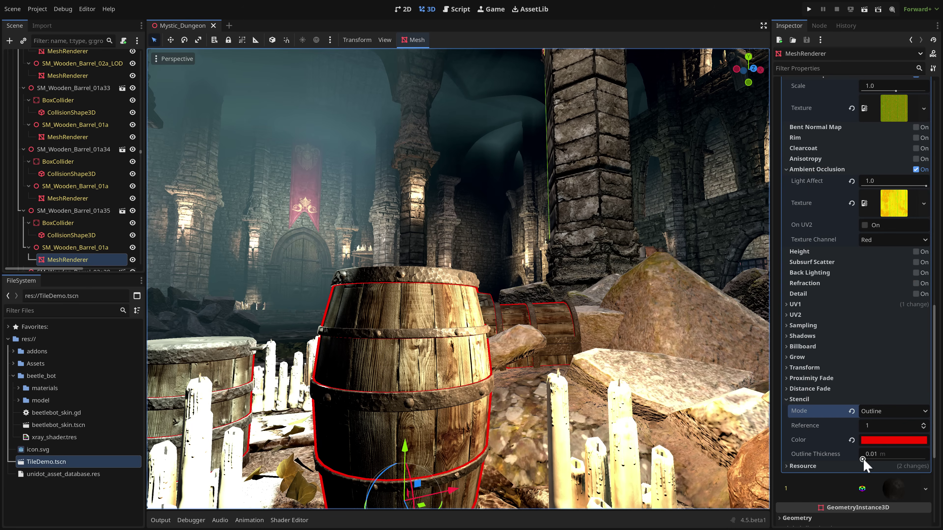
left_click_drag(863, 459, 863, 459)
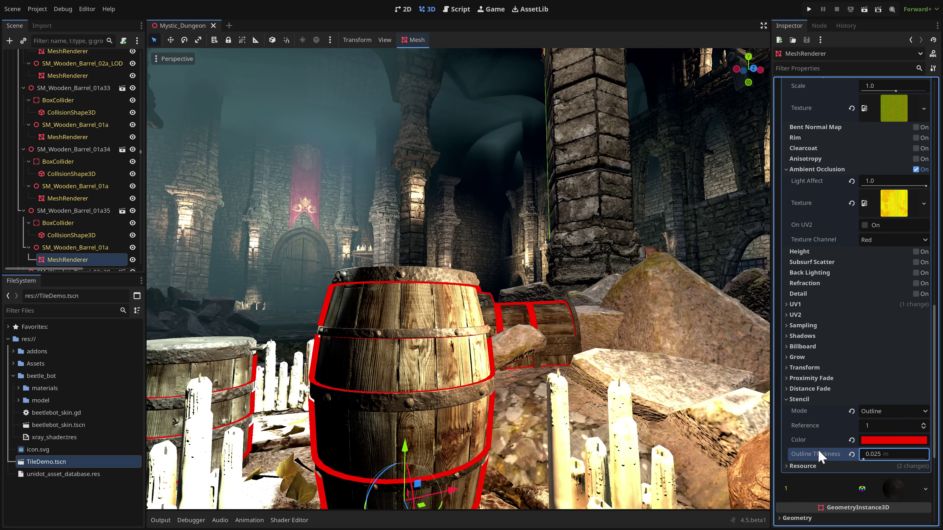
right_click_drag(457, 278, 729, 405)
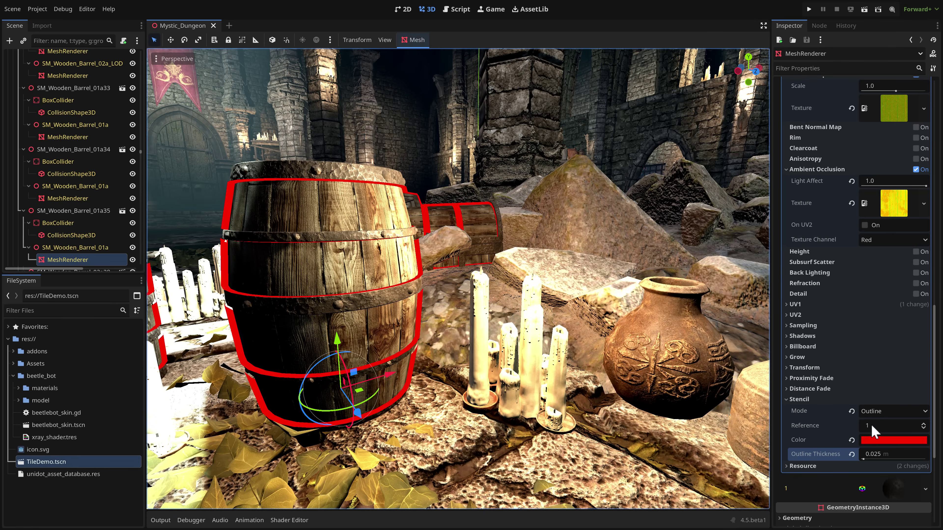
Try the X-Ray and Custom stencil modes, then set the stencil mode to Disabled.
left_click(895, 412)
left_click(883, 449)
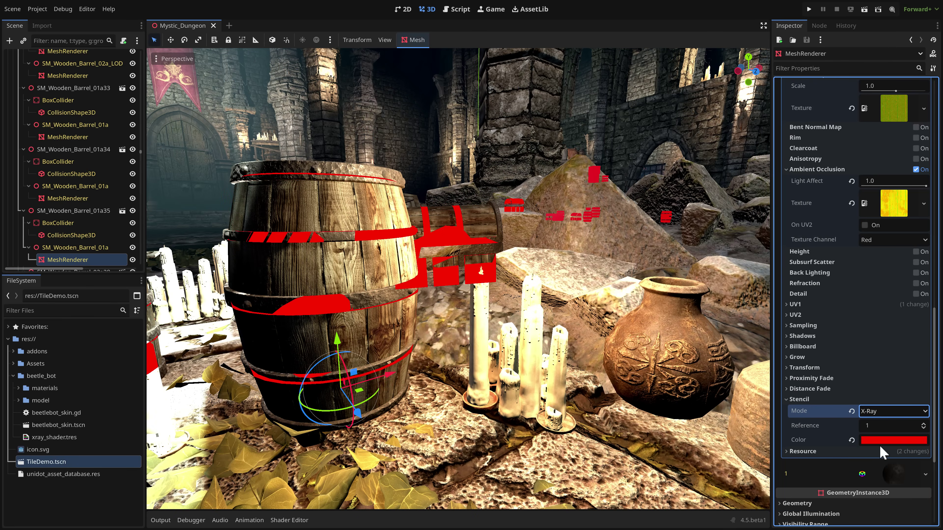
left_click(904, 412)
left_click(878, 461)
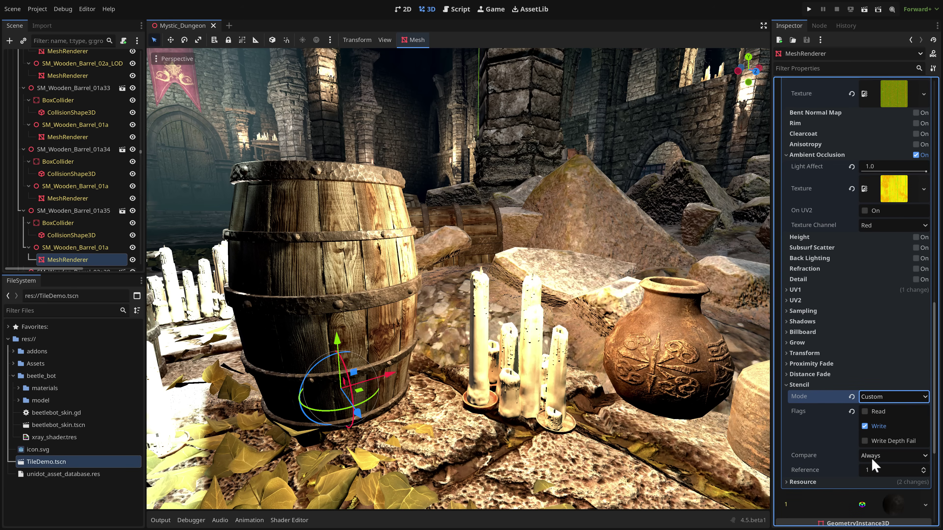
left_click(887, 398)
left_click(887, 412)
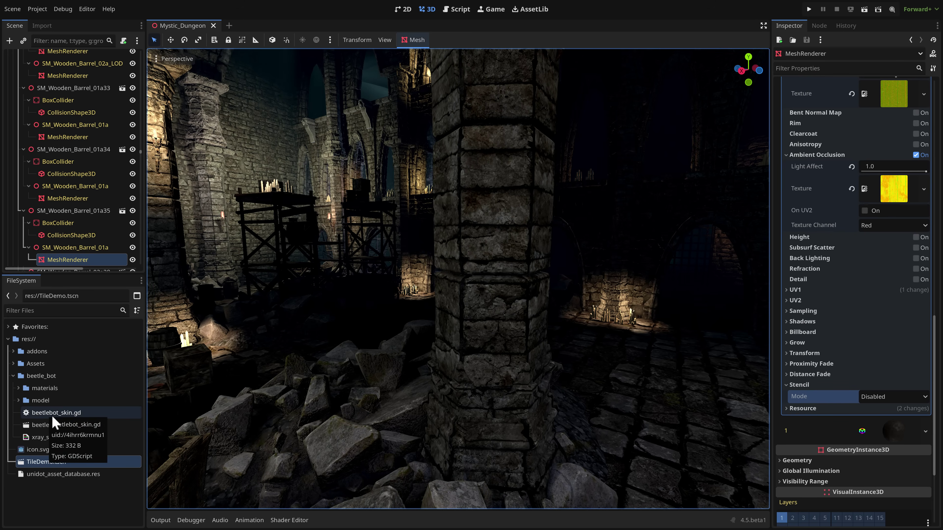
Add a beetlebot_skin.tscn instance to the Mystic_Dungeon scene.
left_click_drag(53, 417, 564, 387)
right_click_drag(564, 387, 609, 386)
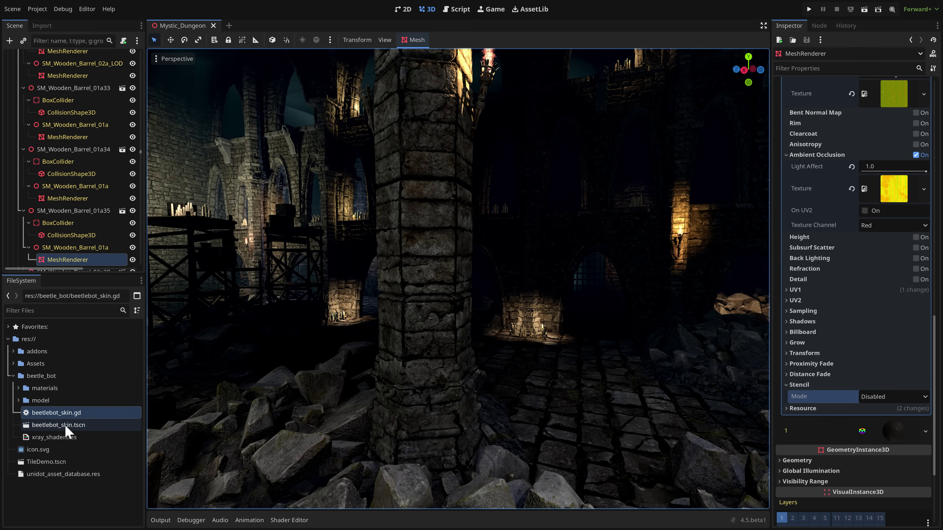
left_click(66, 426)
left_click_drag(522, 364, 519, 358)
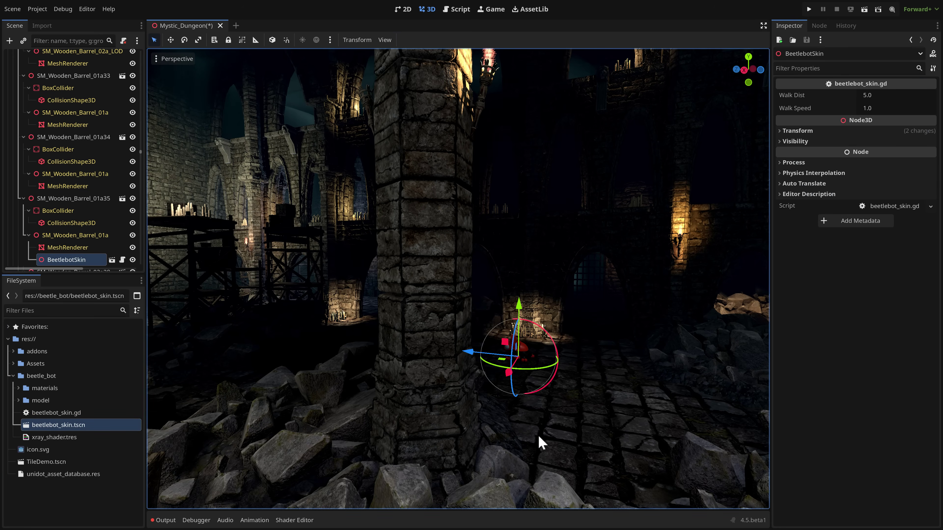
right_click_drag(648, 391, 672, 388)
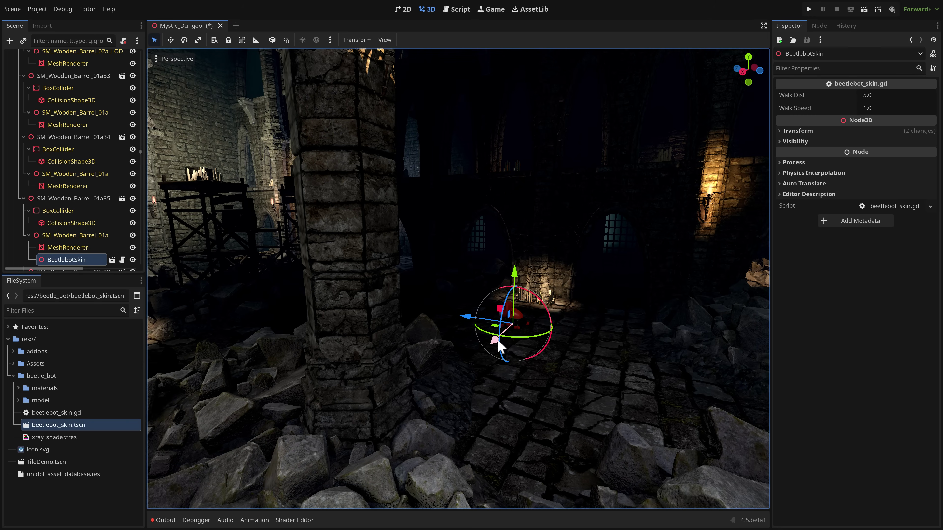
Move the BeetlebotSkin along X and Z and raise it beside the wooden scaffolding.
left_click_drag(486, 346, 445, 384)
left_click_drag(410, 348, 358, 364)
left_click_drag(378, 302, 380, 157)
left_click_drag(345, 218, 195, 241)
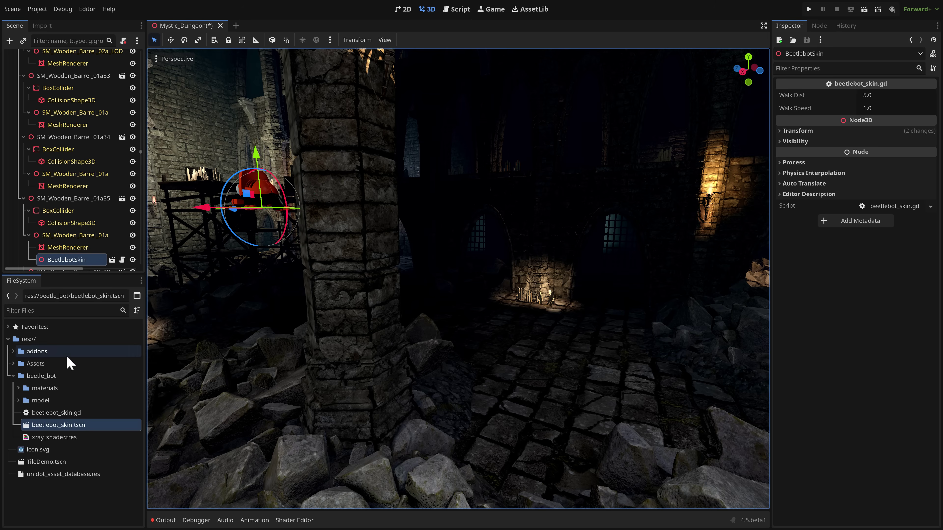
Open xray_shader.tres, select its stencil_mode line, and nudge BeetlebotSkin along X.
double_click(59, 438)
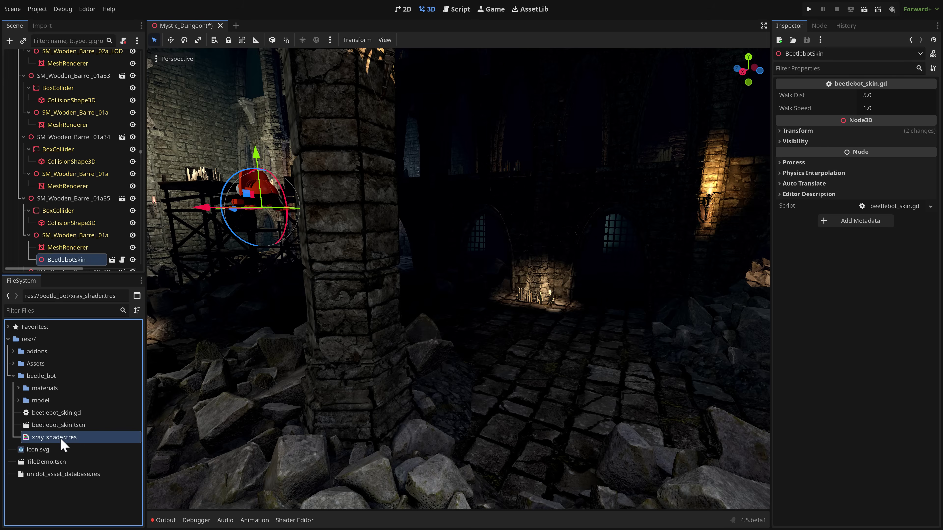
left_click(307, 320)
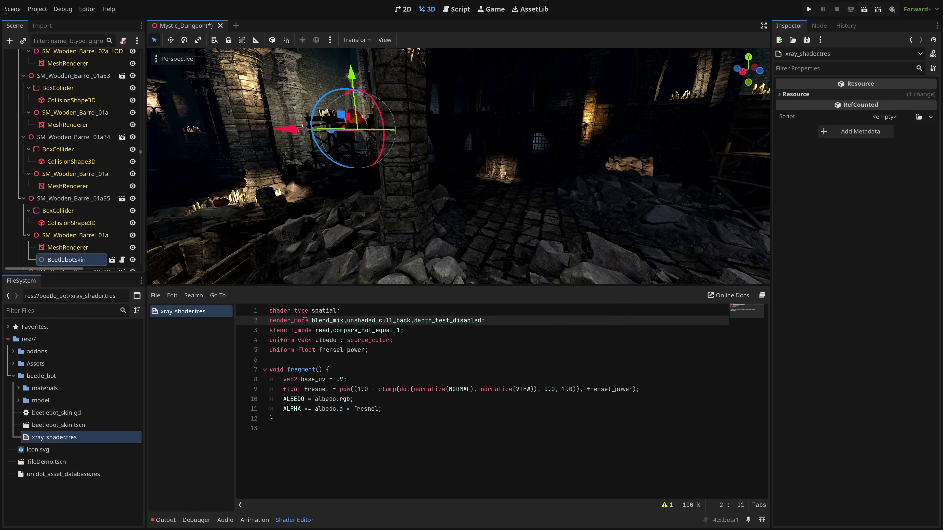
left_click(366, 330)
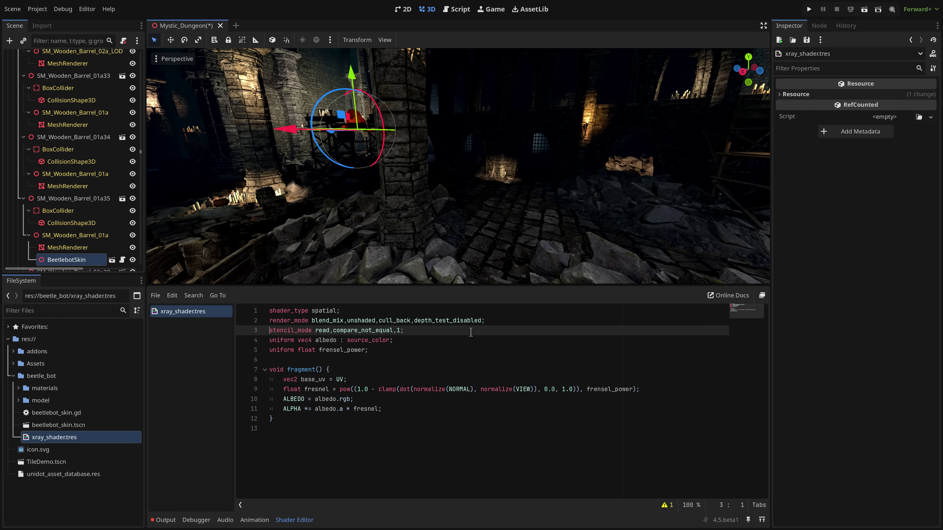
key("shift+End")
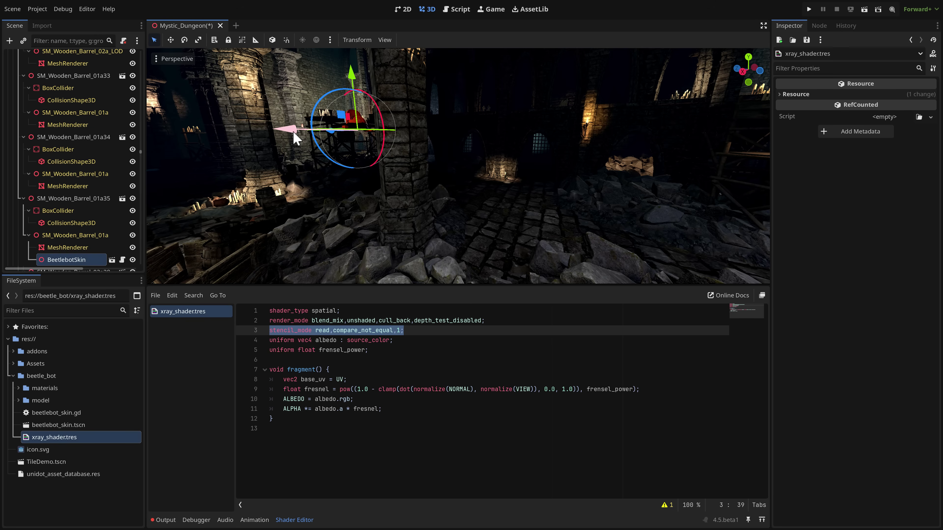
mouse_move(296, 132)
left_mouse_down()
mouse_move(379, 134)
mouse_move(294, 146)
left_mouse_up()
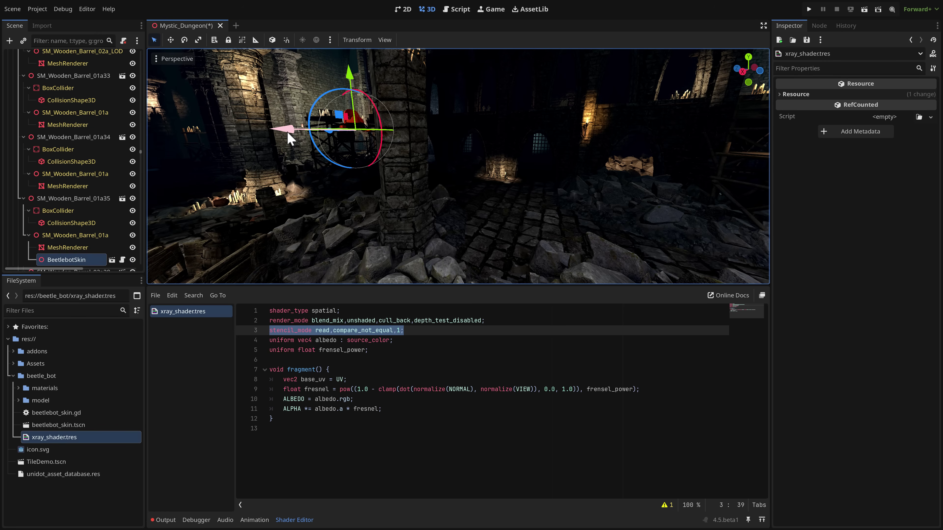
mouse_move(290, 139)
left_mouse_down()
mouse_move(345, 138)
mouse_move(256, 138)
mouse_move(273, 139)
left_mouse_up()
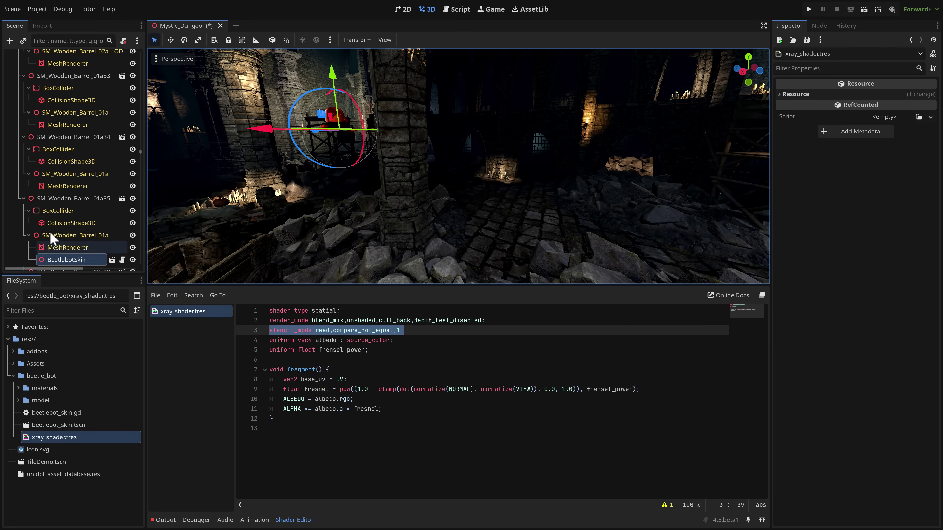
Widen the FileSystem dock, split it side by side, and switch to thumbnail view.
left_click_drag(171, 245, 314, 245)
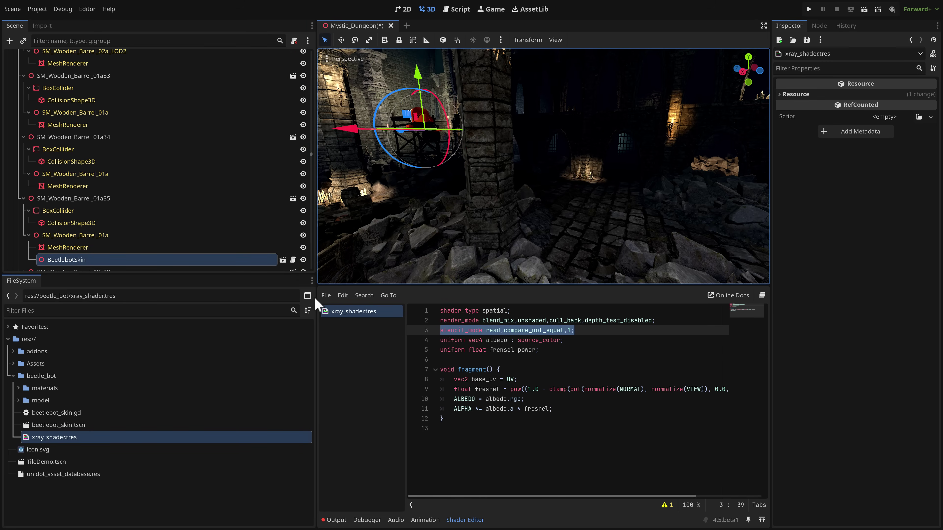
left_click(308, 297)
left_click(308, 296)
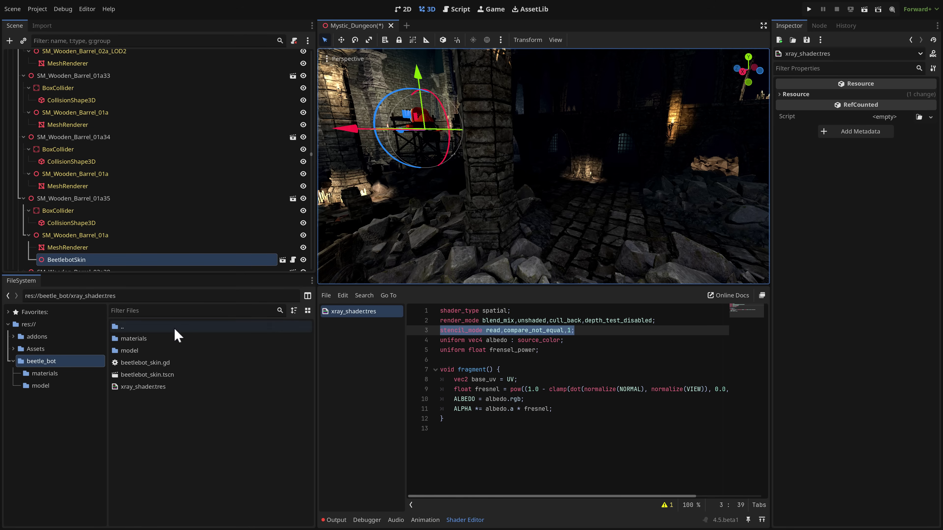
left_click(308, 311)
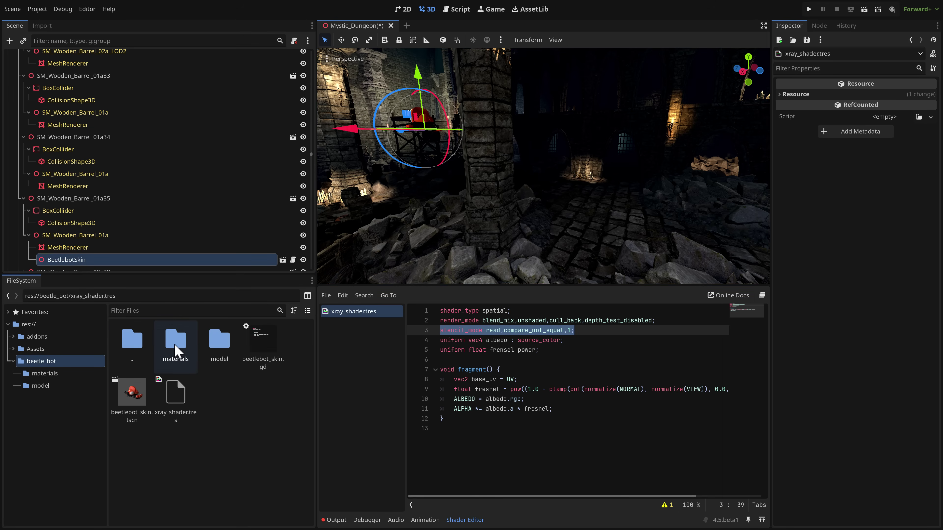
Browse Assets > Meshes and its Materials folder, then open the Prefabs folder.
left_click(13, 349)
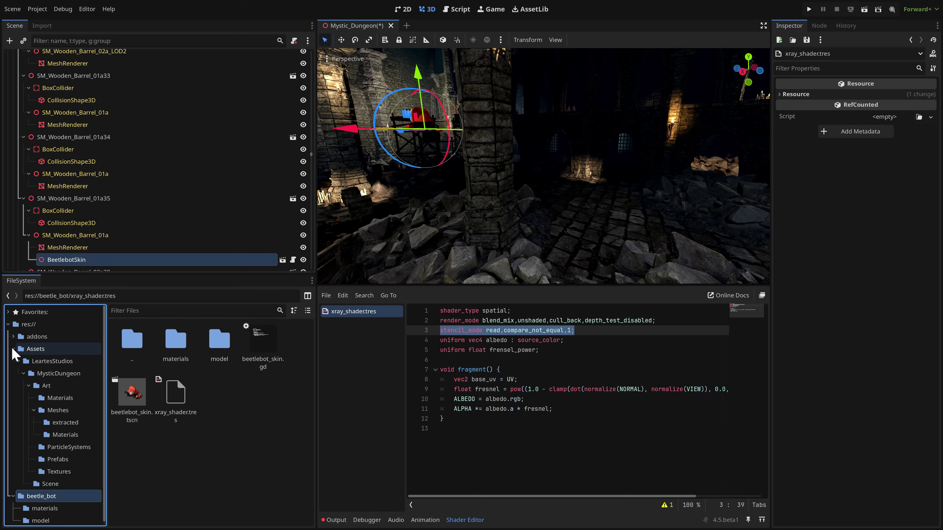
left_click(59, 411)
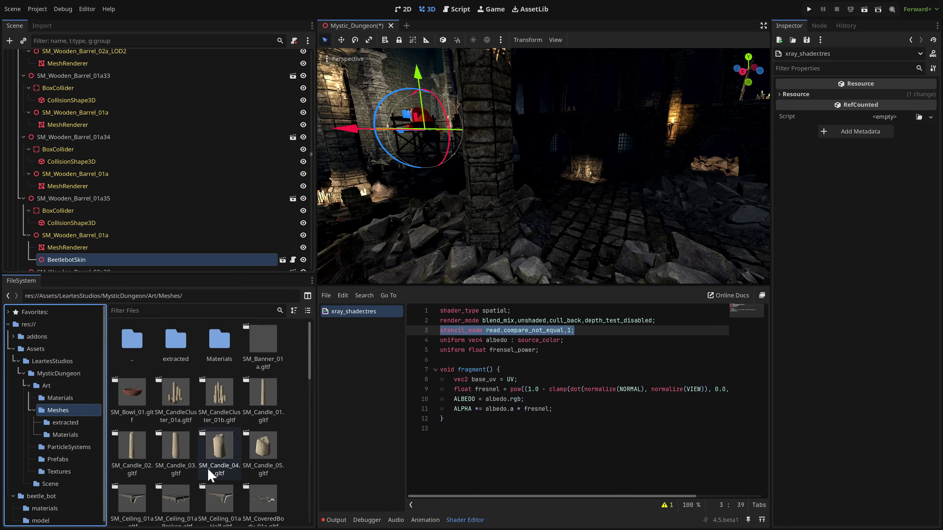
scroll(211, 472, "down", 15)
scroll(211, 464, "down", 1)
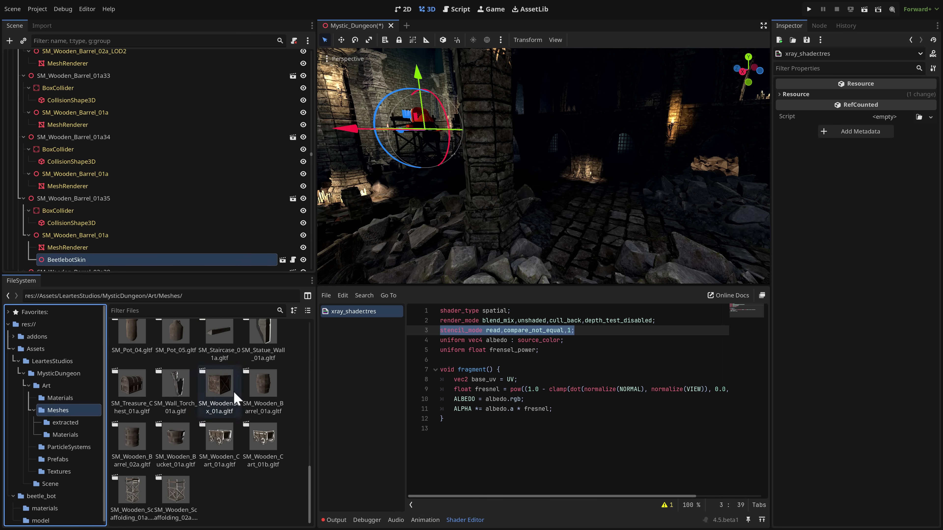
scroll(251, 379, "up", 8)
scroll(252, 379, "up", 5)
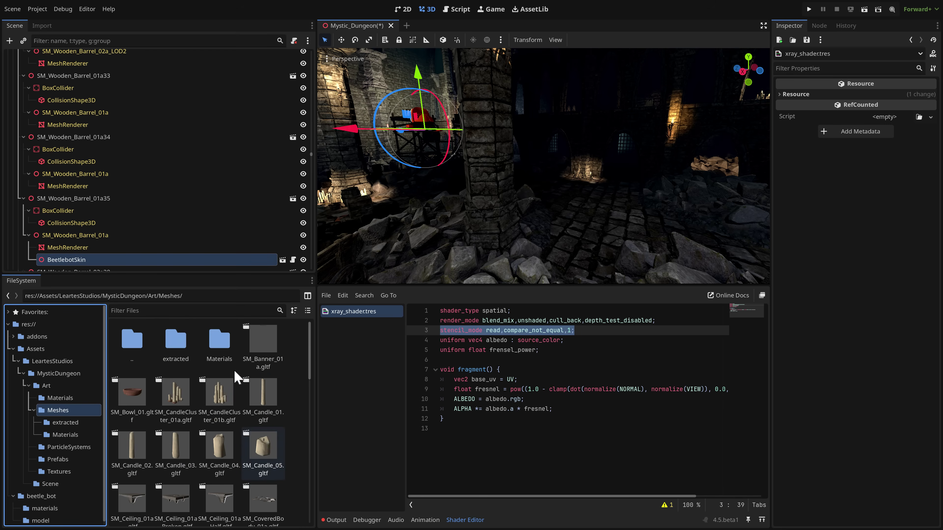
double_click(208, 349)
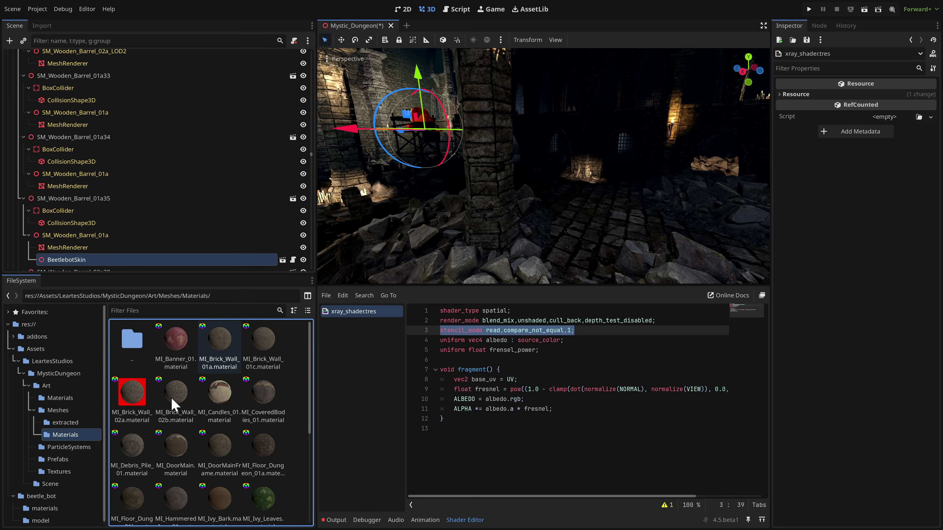
scroll(213, 424, "down", 5)
scroll(213, 440, "up", 5)
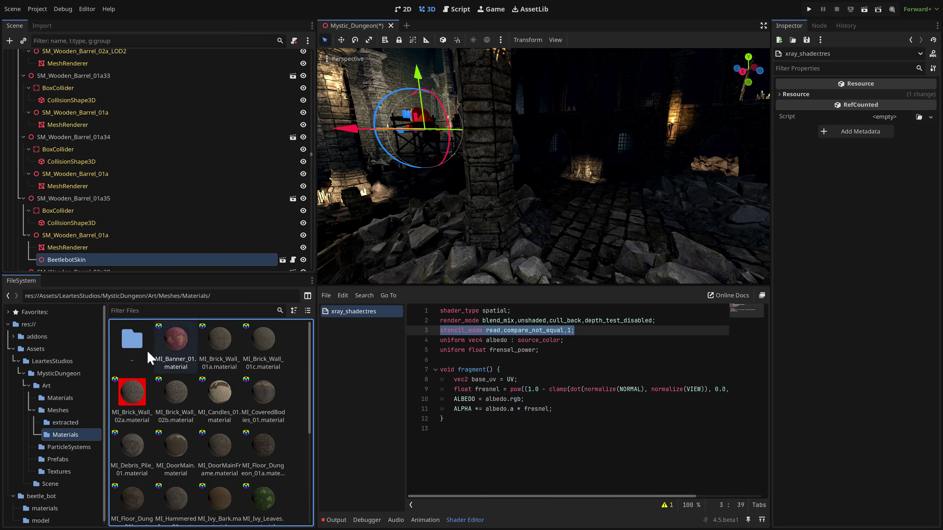
double_click(140, 343)
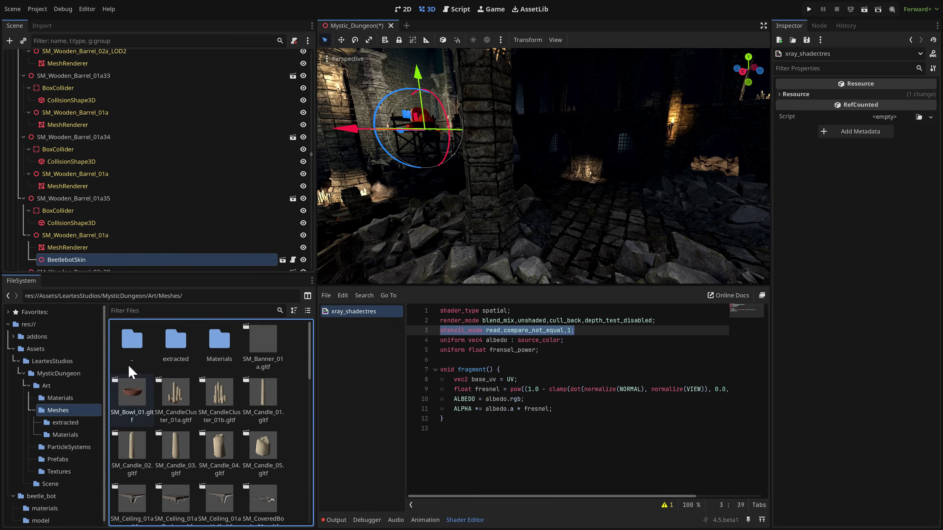
left_click(65, 459)
scroll(226, 443, "down", 10)
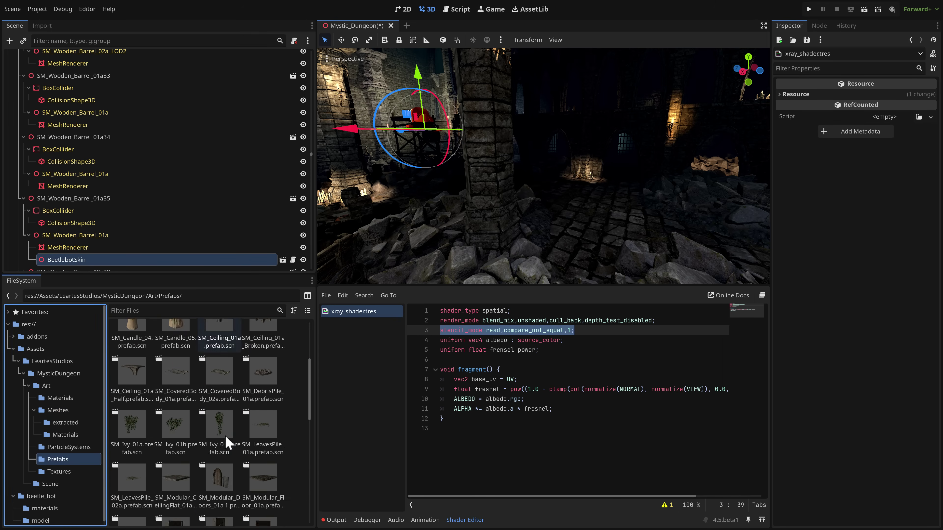
Drop SM_Treasure_Chest_01a.prefab.scn onto the dungeon floor and expand its Transform and Visibility sections.
left_click_drag(221, 388, 598, 260)
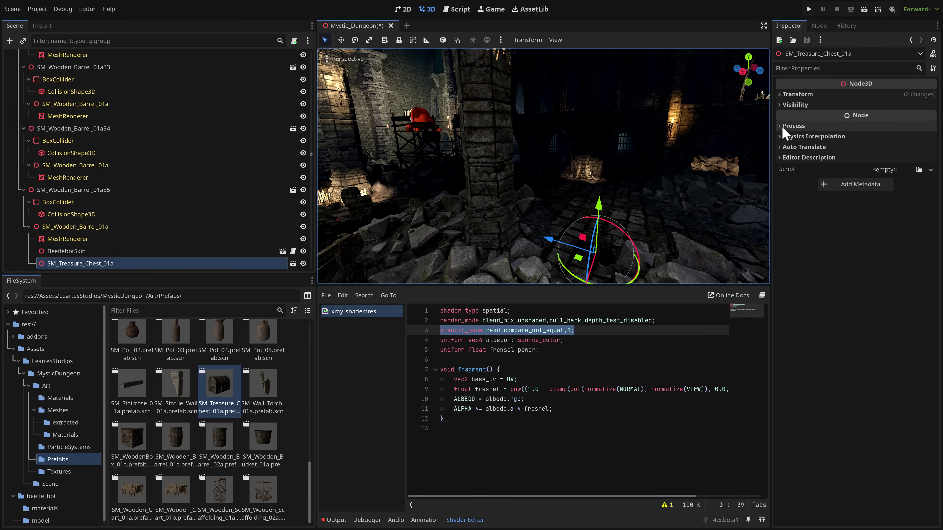
left_click(783, 95)
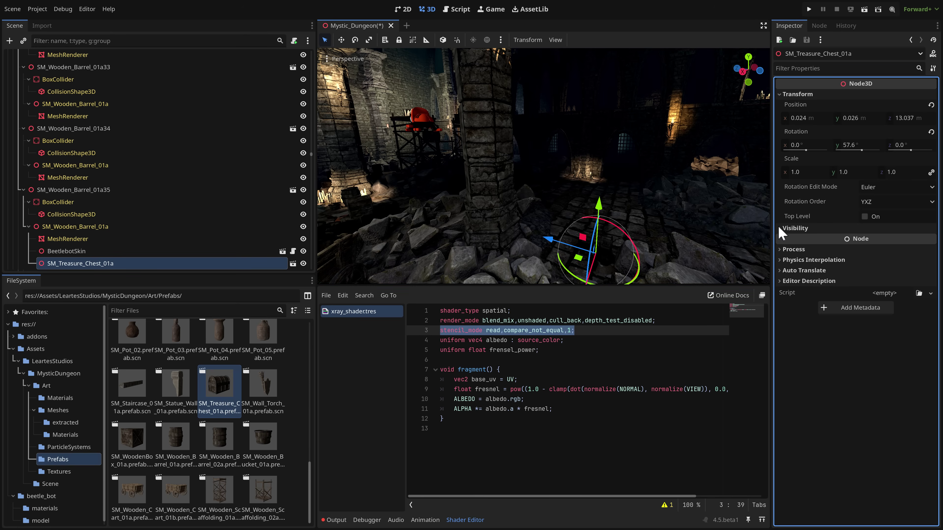
left_click(787, 228)
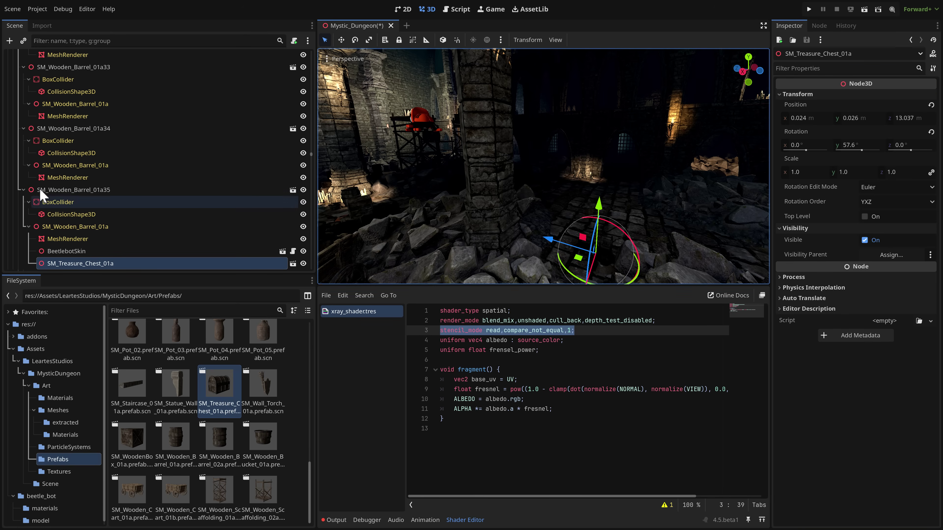
scroll(222, 260, "up", 10)
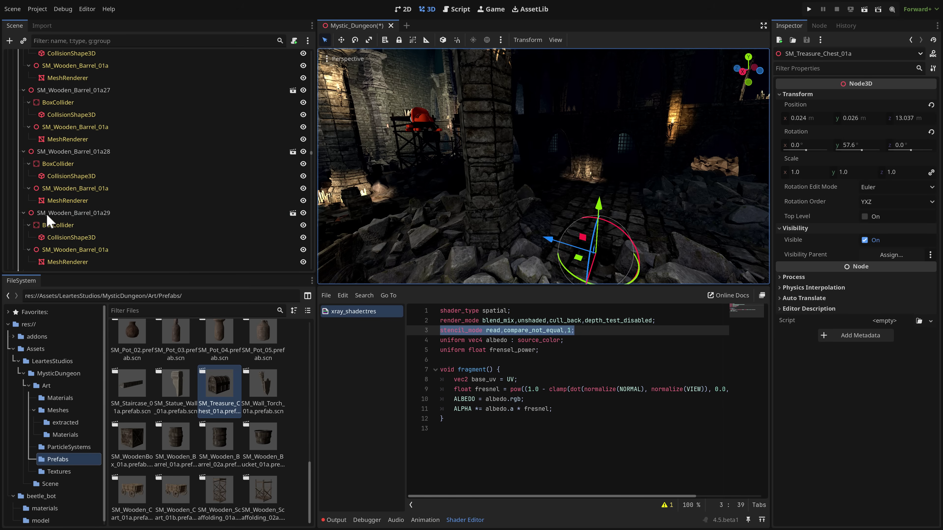
Select the stone pillar's mesh and expand its Surface Material Override and Ambient Occlusion settings.
left_click(508, 181)
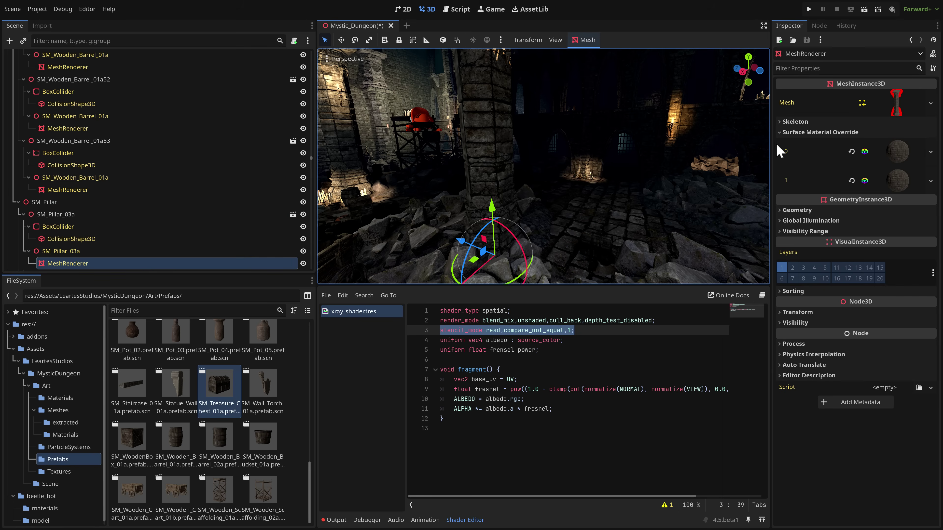
left_click(904, 152)
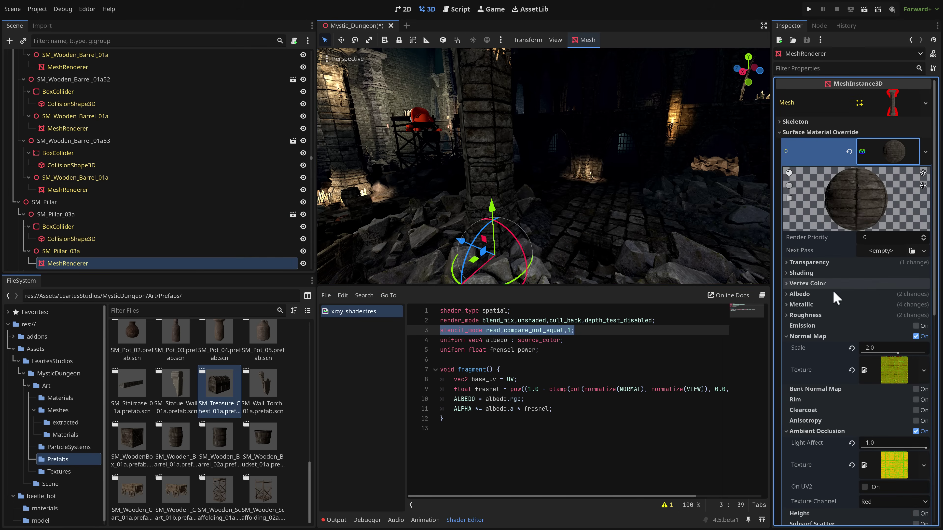
scroll(822, 315, "down", 5)
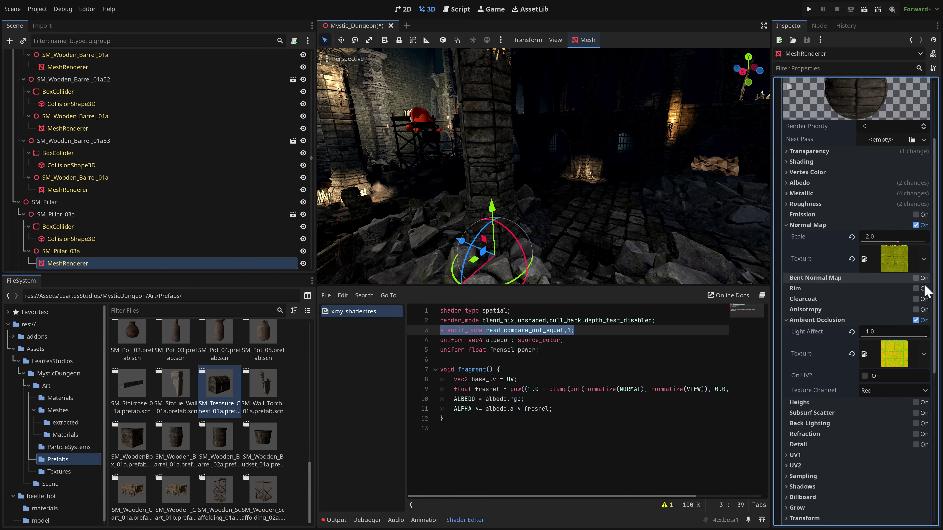
left_click(787, 318)
left_click(786, 319)
Toggle Bent Normal Map and Subsurf Scatter on then off, and expand the Metallic settings.
left_click(917, 278)
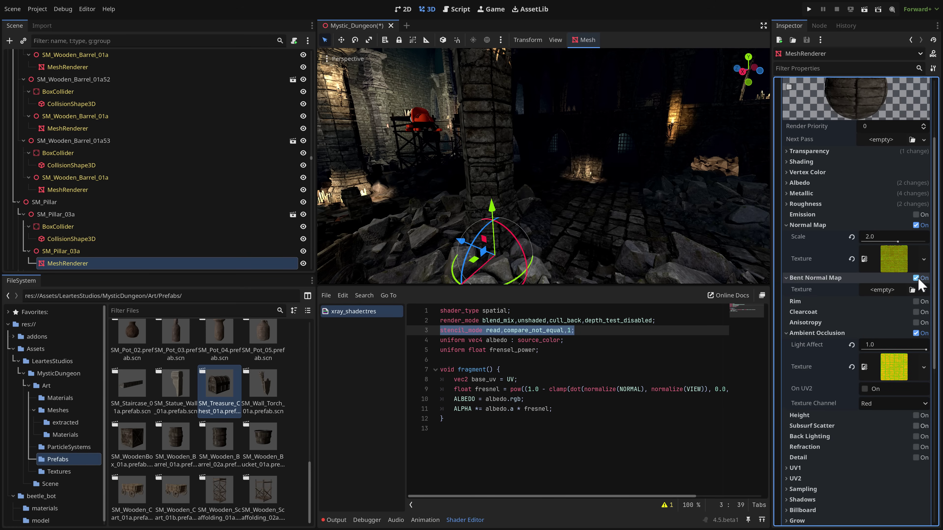
left_click(918, 277)
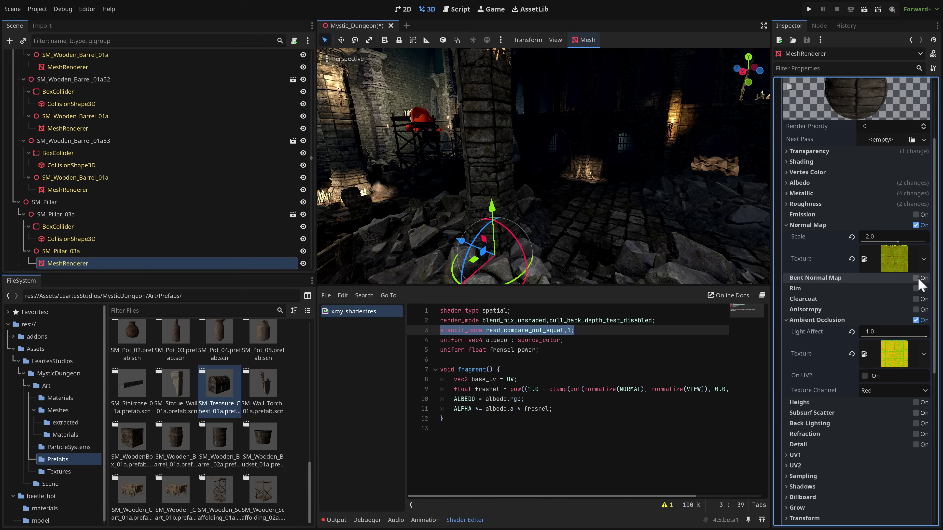
left_click(785, 191)
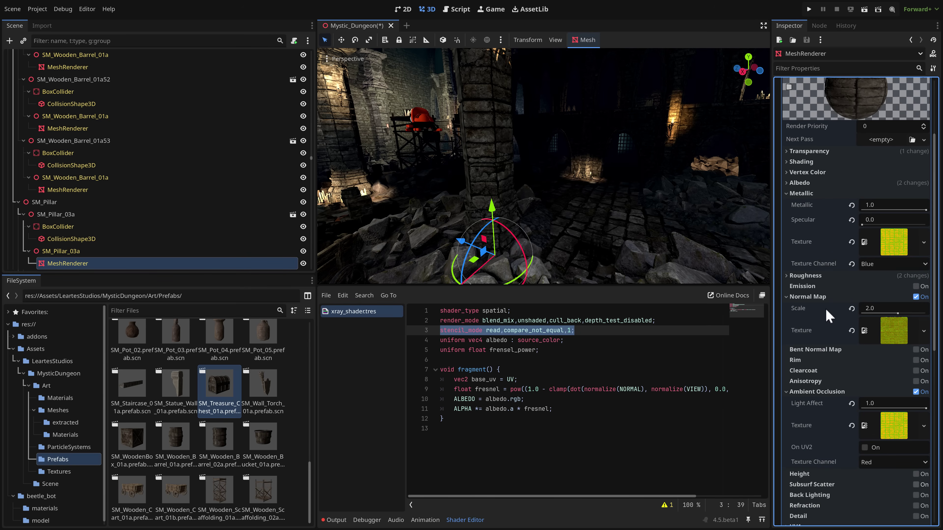
scroll(826, 326, "down", 5)
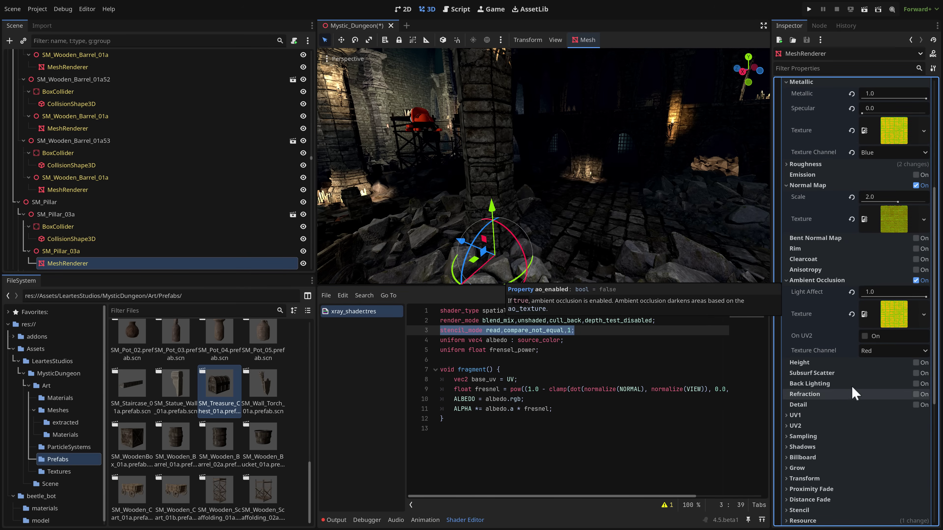
left_click(916, 373)
left_click(917, 373)
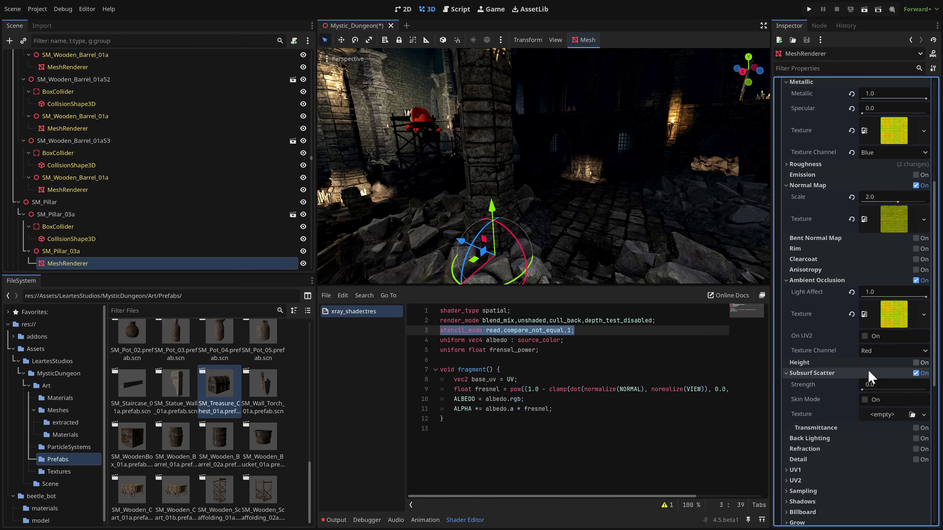
left_click(916, 374)
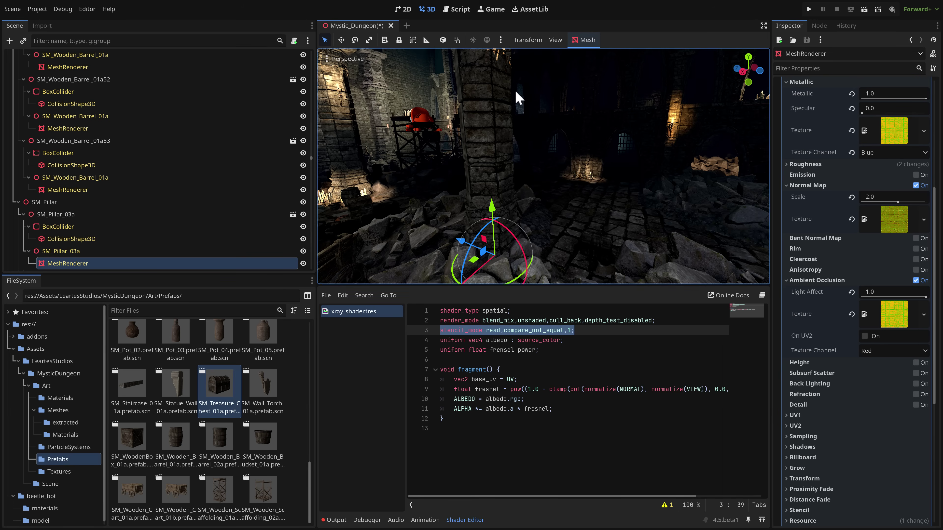
Show the 3D viewport's Preview Translation options, where None is the only choice.
left_click(556, 39)
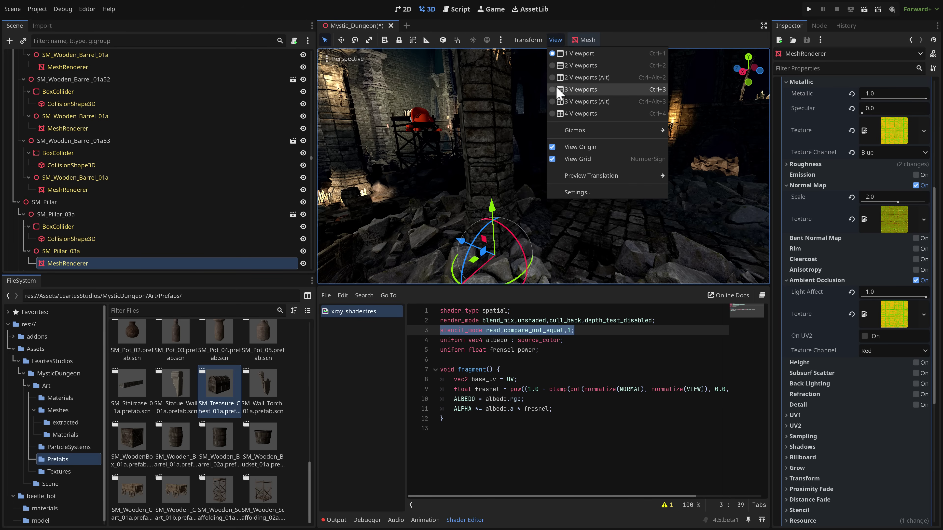
mouse_move(590, 177)
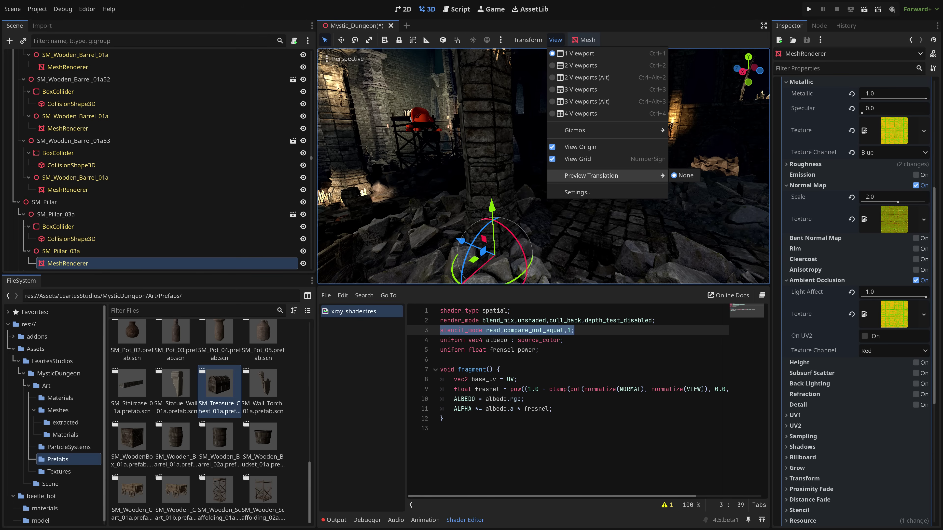
Collapse Assets and open TileDemo.tscn from the project root folder.
left_click(83, 178)
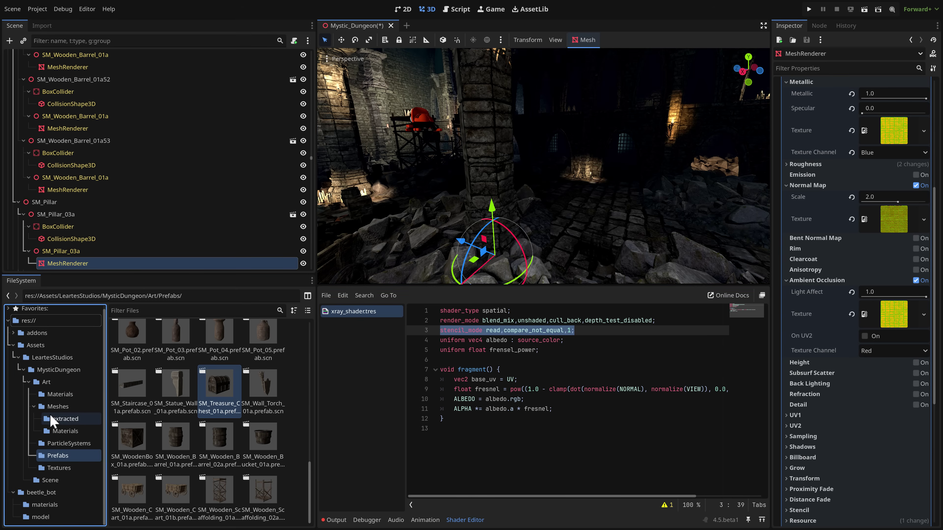
left_click(13, 346)
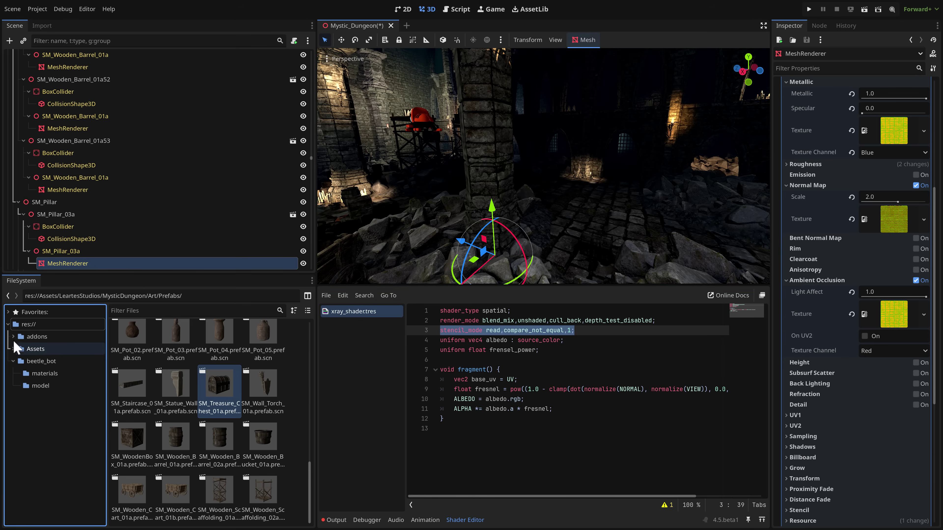
left_click(20, 328)
left_click(143, 383)
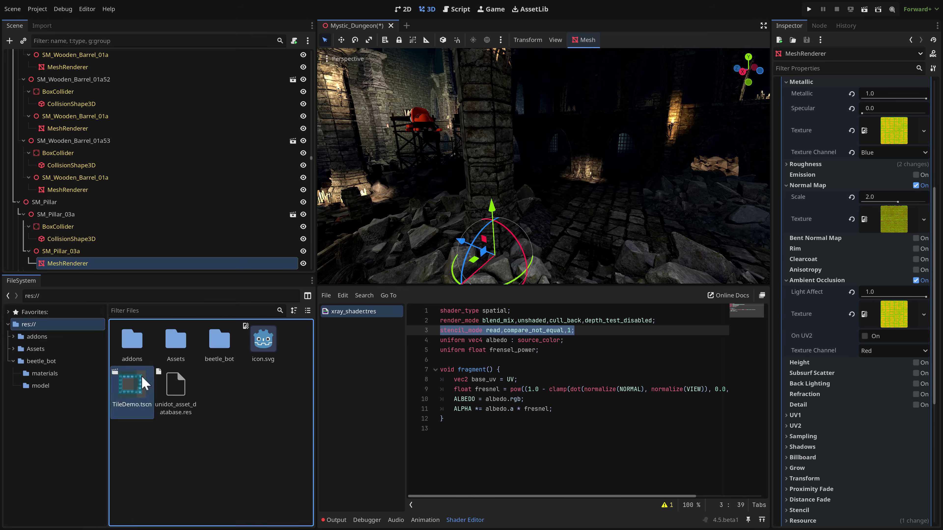
double_click(143, 382)
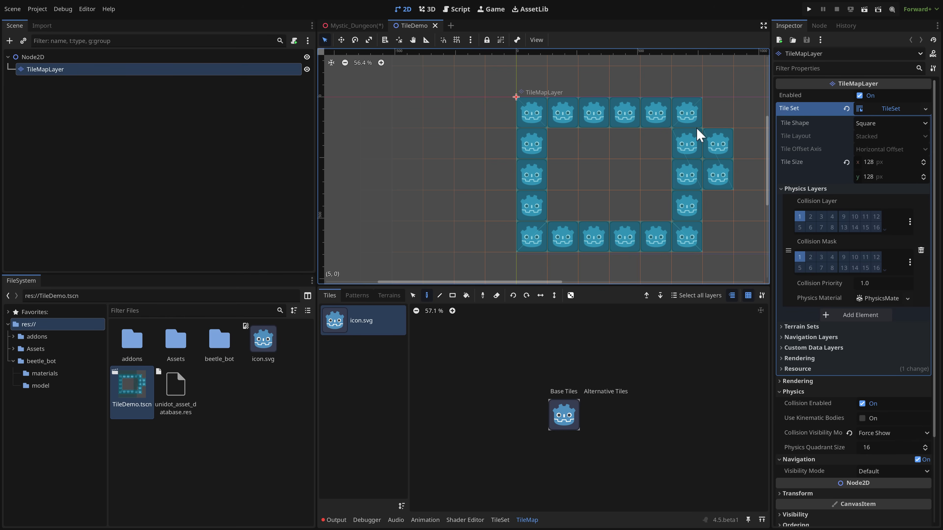
Select the Godot icon tile in the TileMap's Base Tiles atlas.
scroll(697, 134, "up", 6)
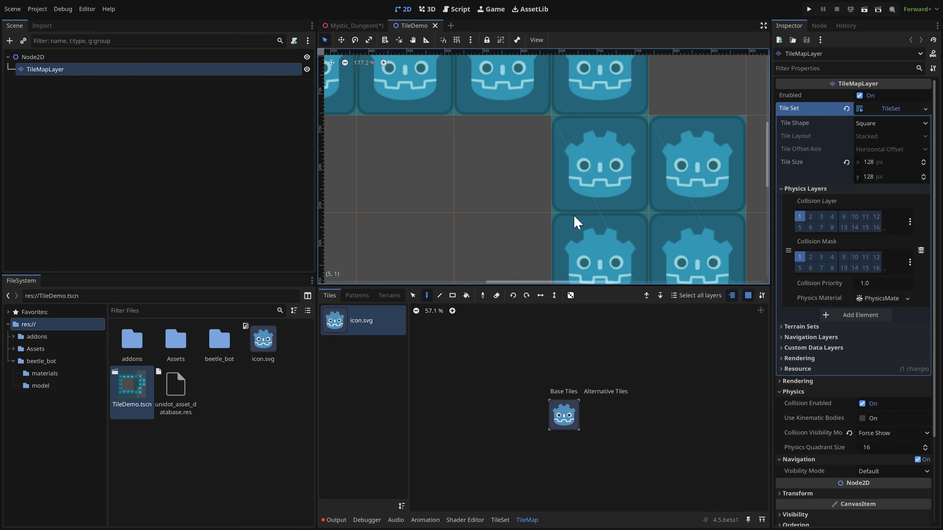
scroll(542, 154, "down", 5)
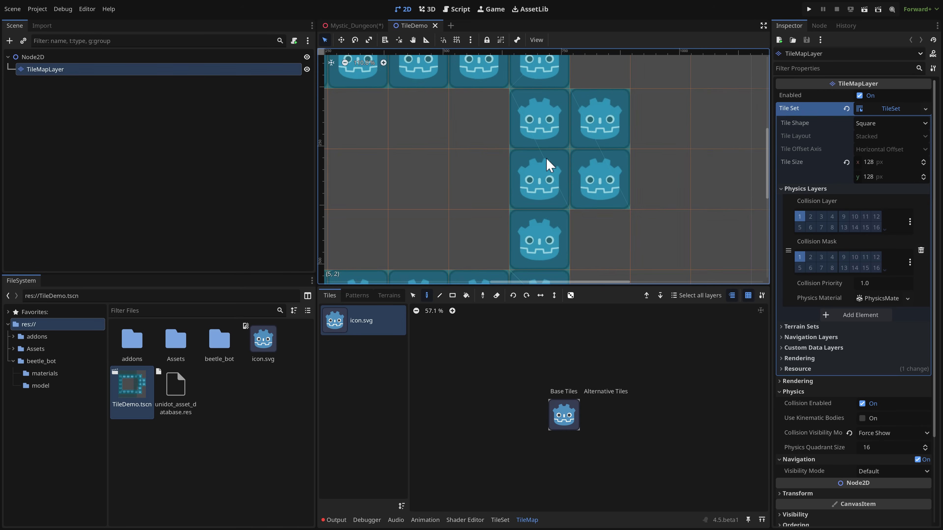
middle_click_drag(573, 157, 572, 159)
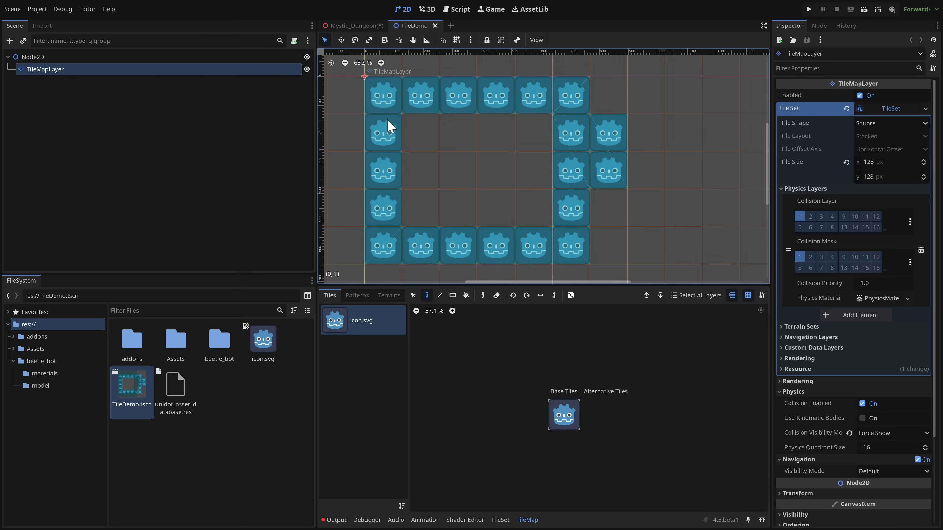
left_click(566, 414)
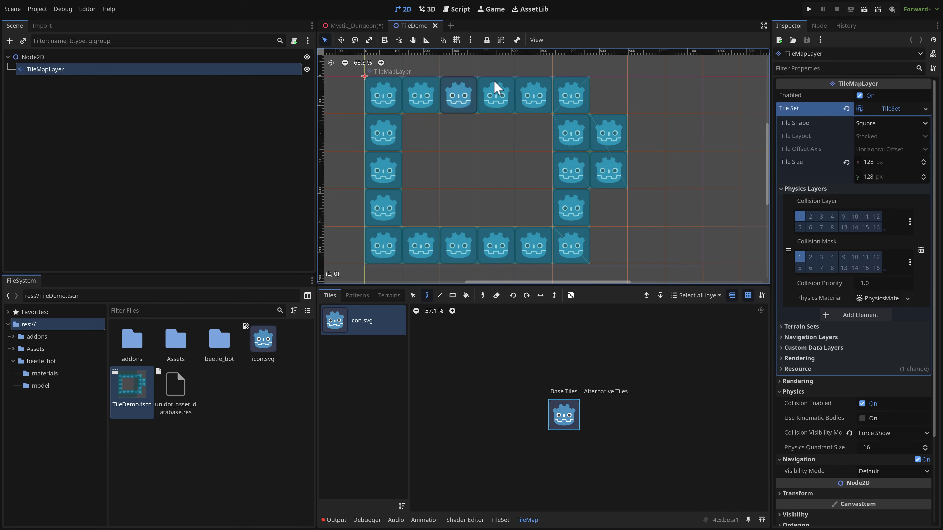
Paint icon tiles at cells (8, 2), (9, 2), (10, 2) plus a run beside them, erasing two extras.
scroll(631, 219, "right", 5)
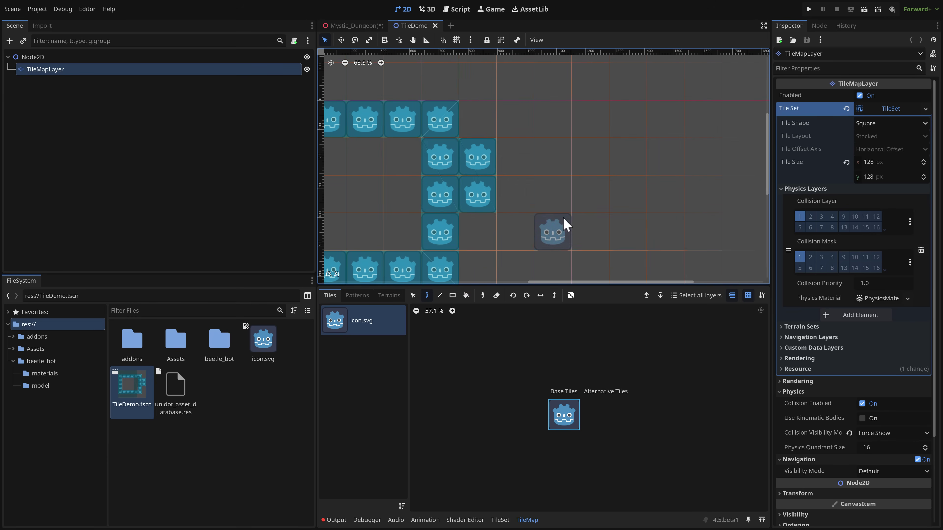
left_click(569, 186)
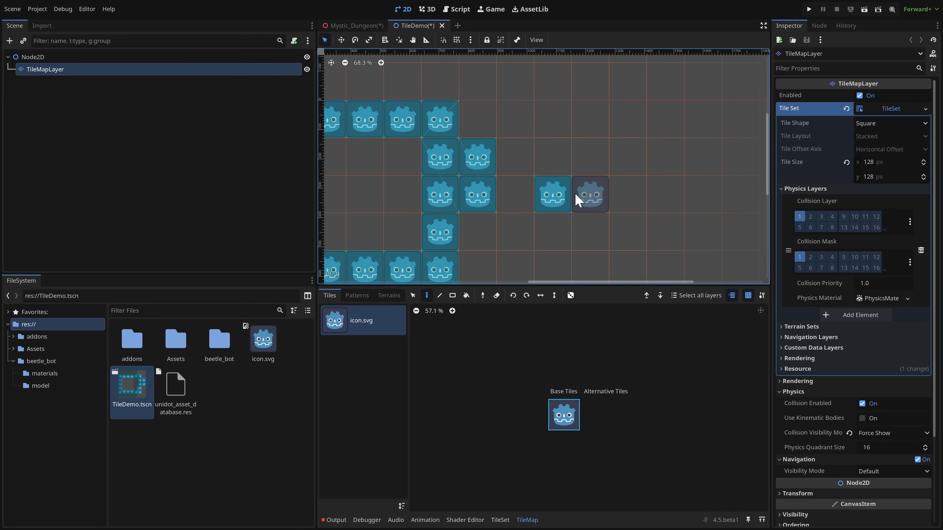
left_click(628, 197)
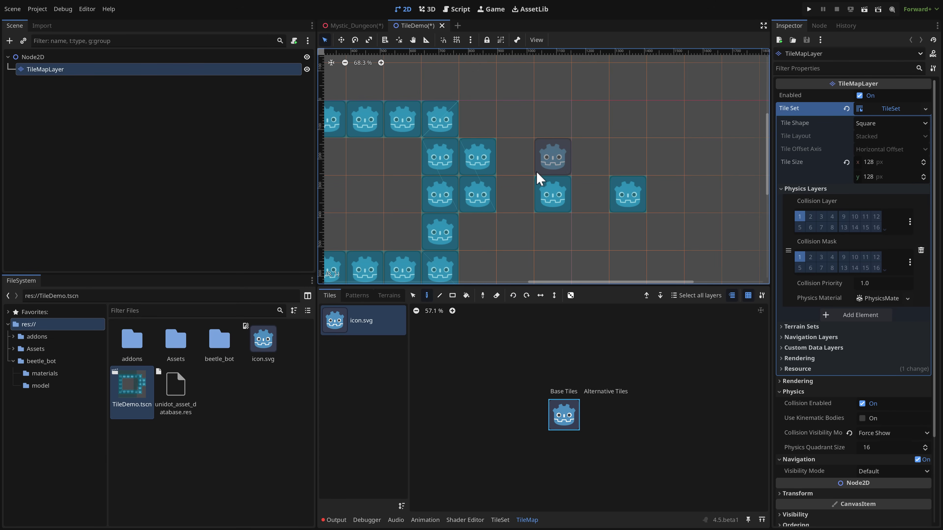
left_click(591, 194)
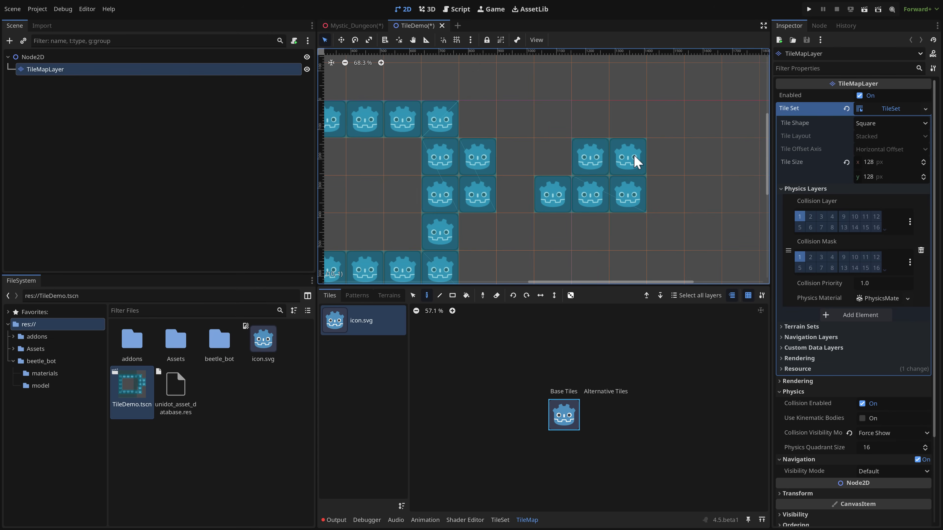
mouse_move(634, 154)
left_mouse_down()
mouse_move(662, 154)
mouse_move(669, 218)
mouse_move(628, 219)
mouse_move(633, 255)
left_mouse_up()
mouse_move(666, 236)
right_mouse_down()
mouse_move(669, 197)
mouse_move(631, 204)
right_mouse_up()
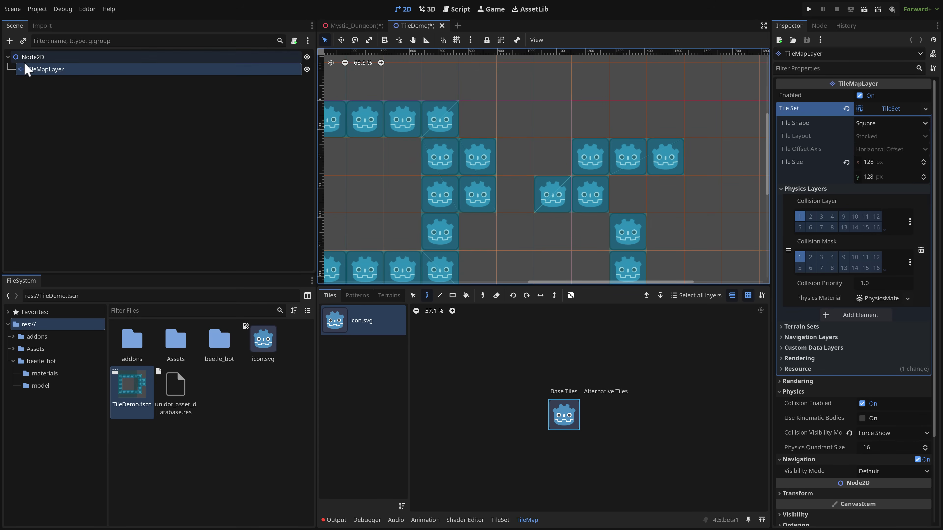
Add a Label child under Node2D and move it above the tile map.
left_click(29, 57)
left_click(9, 40)
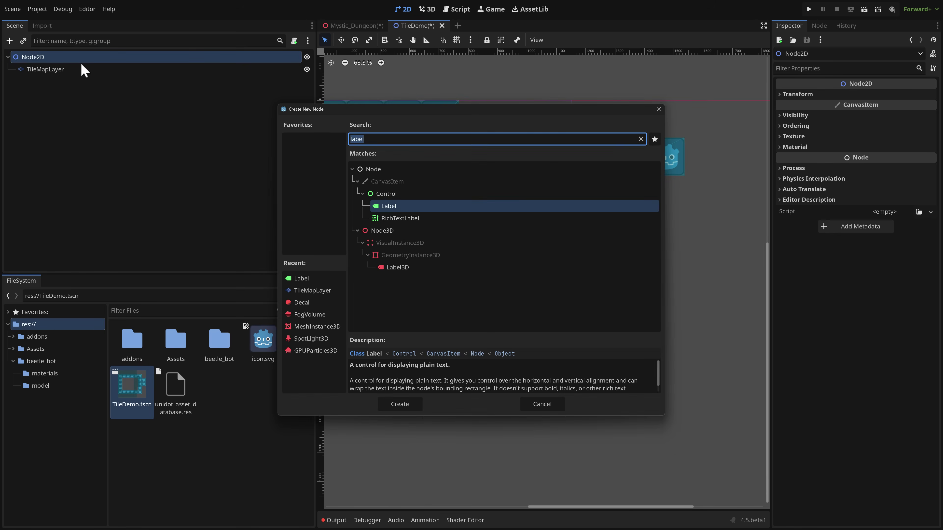
key("Return")
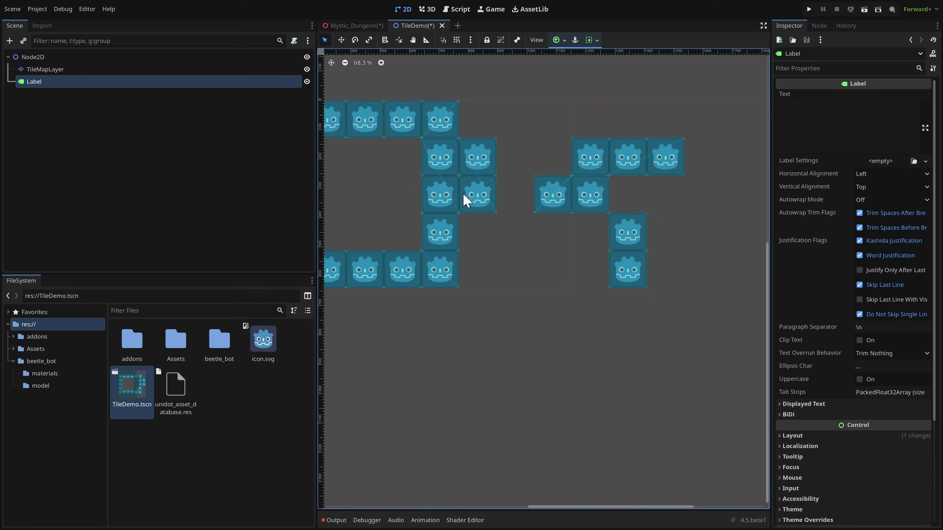
scroll(503, 281, "down", 2)
scroll(467, 320, "up", 3)
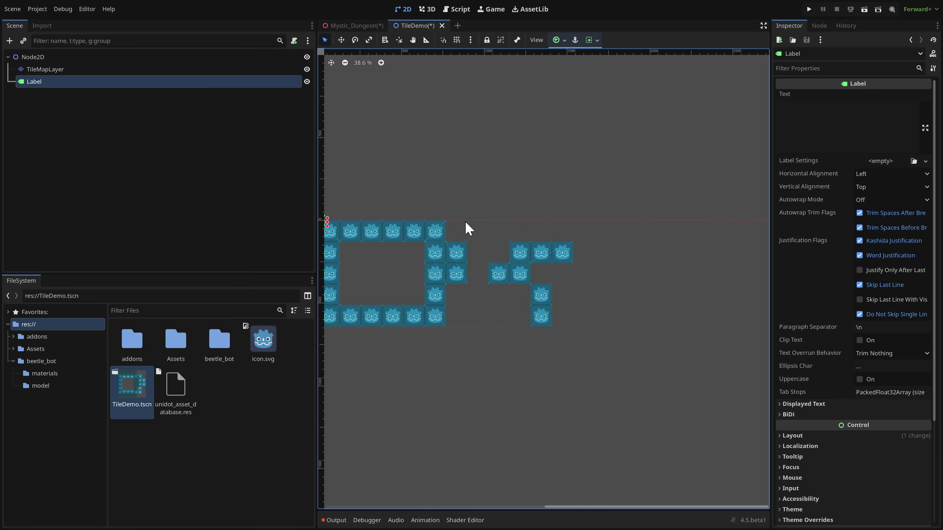
scroll(467, 225, "left", 3)
key("w")
left_click_drag(419, 255, 590, 265)
scroll(620, 279, "up", 8)
scroll(467, 204, "up", 1)
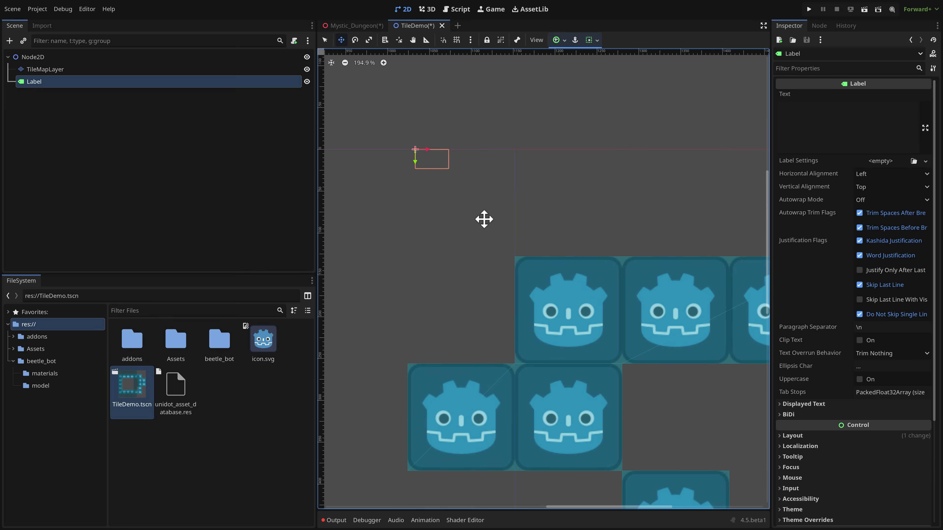
left_click_drag(413, 159, 413, 192)
Set the Label's text to 'All Your Base Are Belong to' followed by a name.
left_click(841, 117)
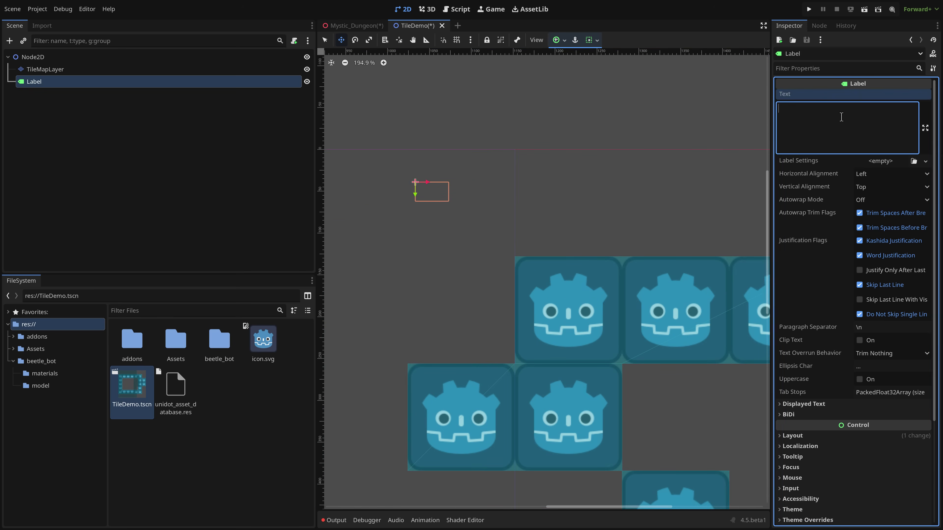
type("All Your Base")
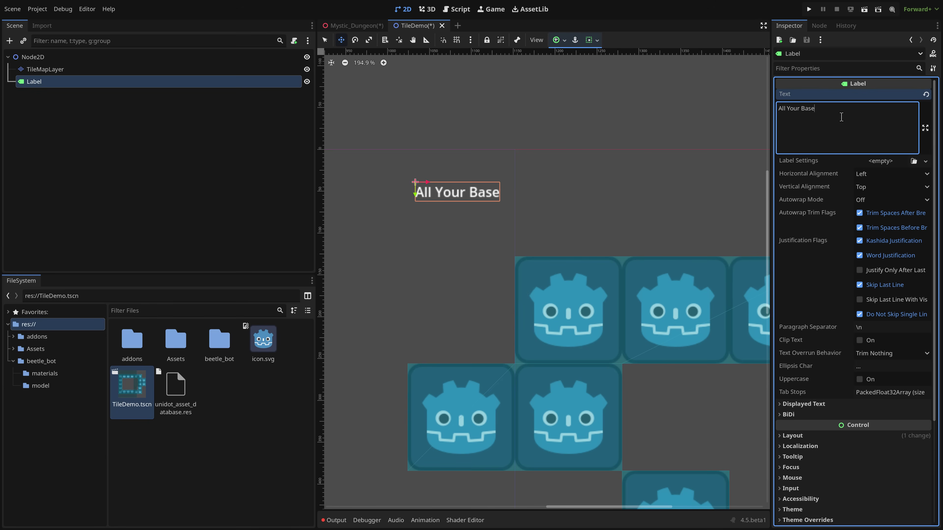
type(" Are Belong to Mike")
key("Return")
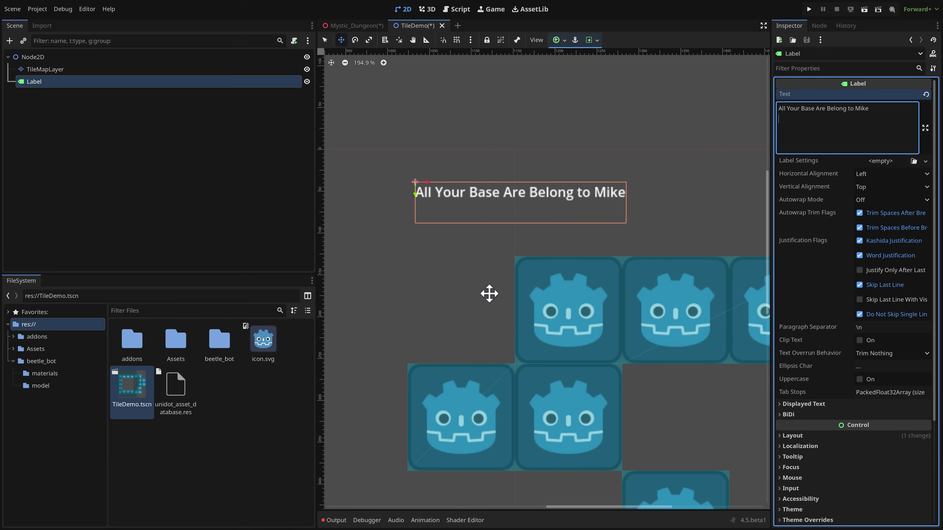
scroll(581, 259, "up", 3)
scroll(537, 249, "up", 2)
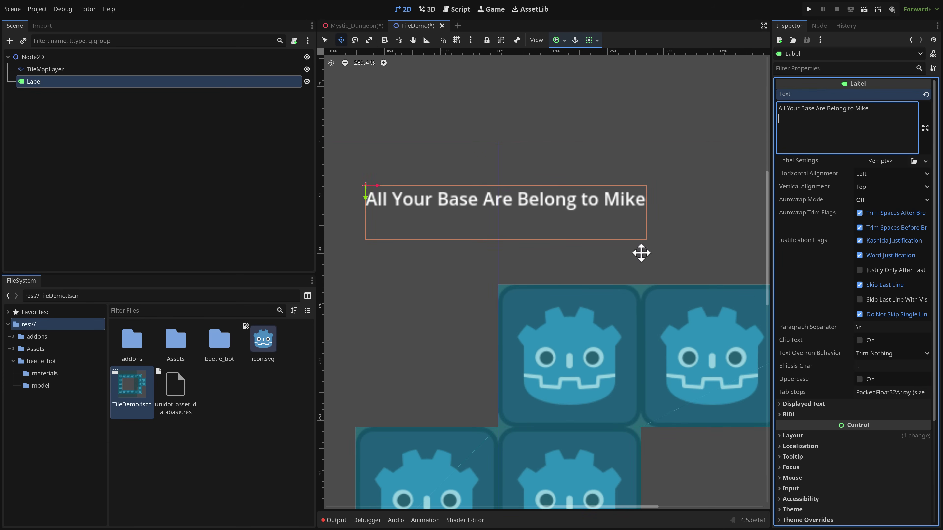
Give the Label new LabelSettings with a 7 px stacked outline.
left_click(899, 163)
left_click(904, 186)
left_click(892, 161)
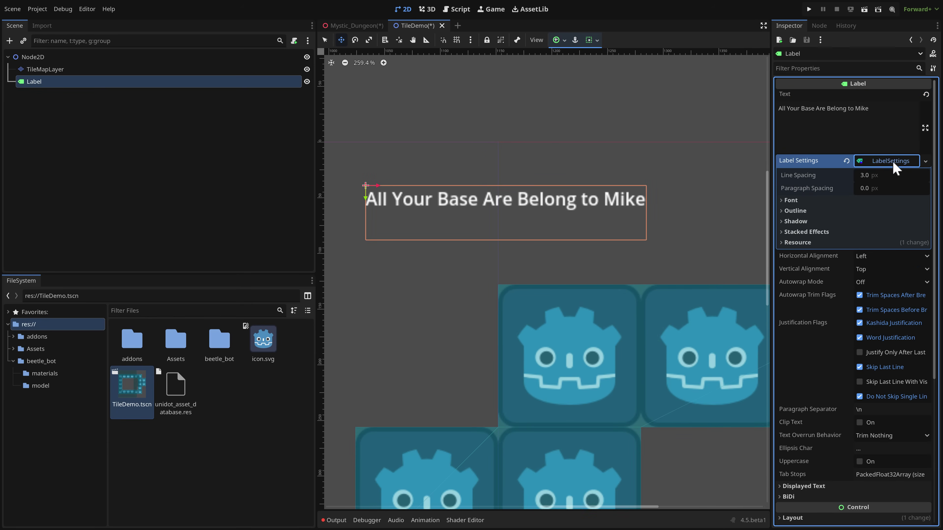
left_click(782, 232)
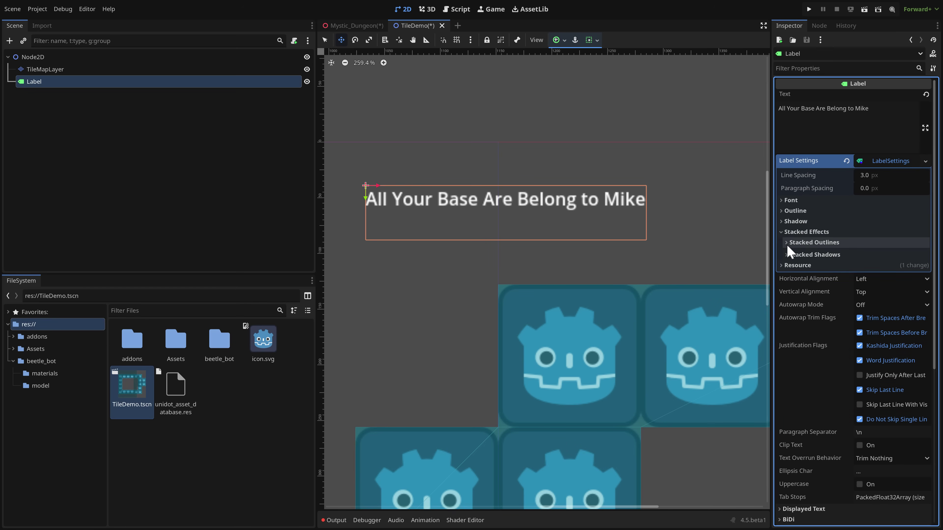
left_click(787, 243)
left_click(840, 256)
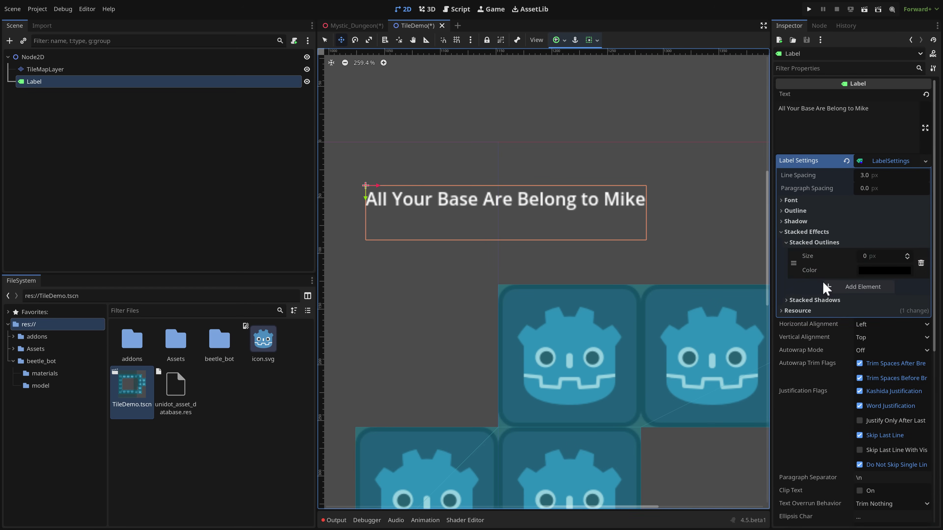
left_click(908, 255)
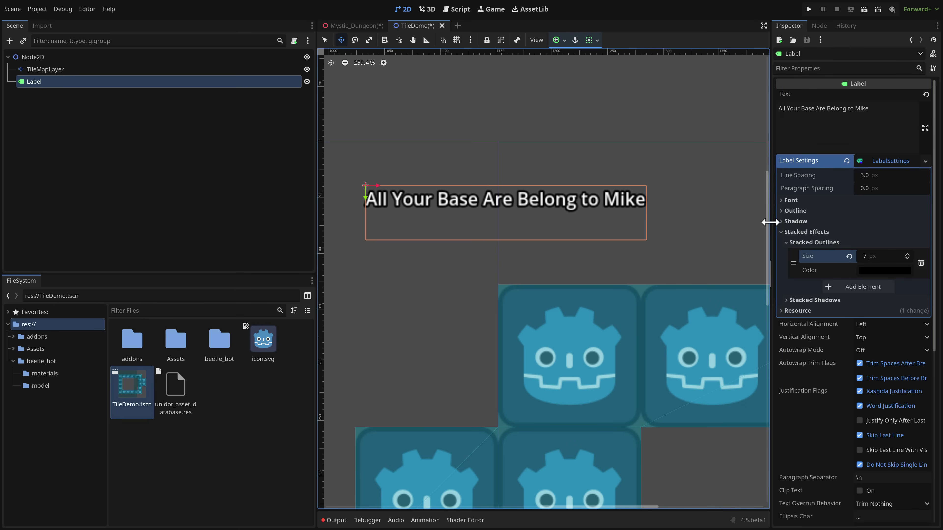
Add a stacked shadow to the Label and raise its outline size.
left_click(813, 300)
scroll(834, 291, "down", 2)
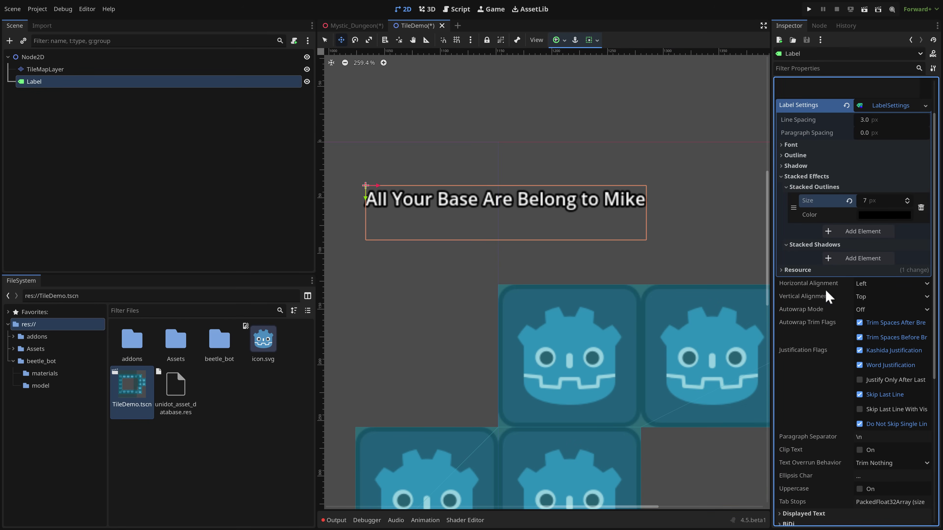
left_click(864, 257)
scroll(856, 267, "down", 2)
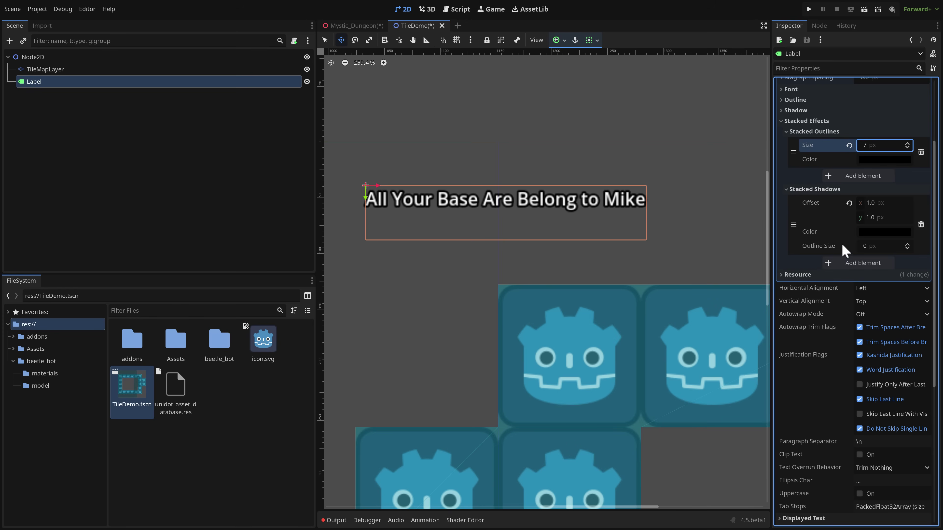
left_click(908, 244)
left_click(907, 244)
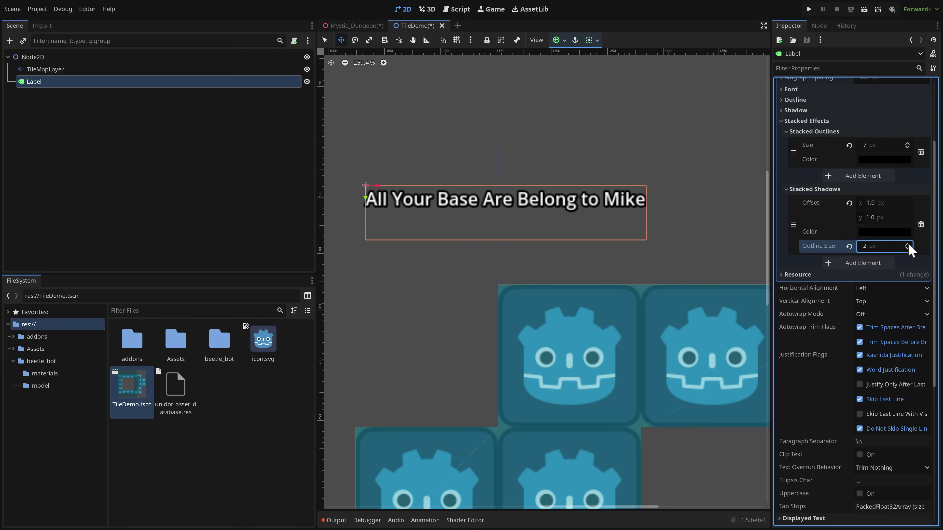
left_click(907, 244)
left_click(907, 244)
left_click(907, 244)
Set the stacked shadow's offset to x 3 and y 3.
left_click(868, 203)
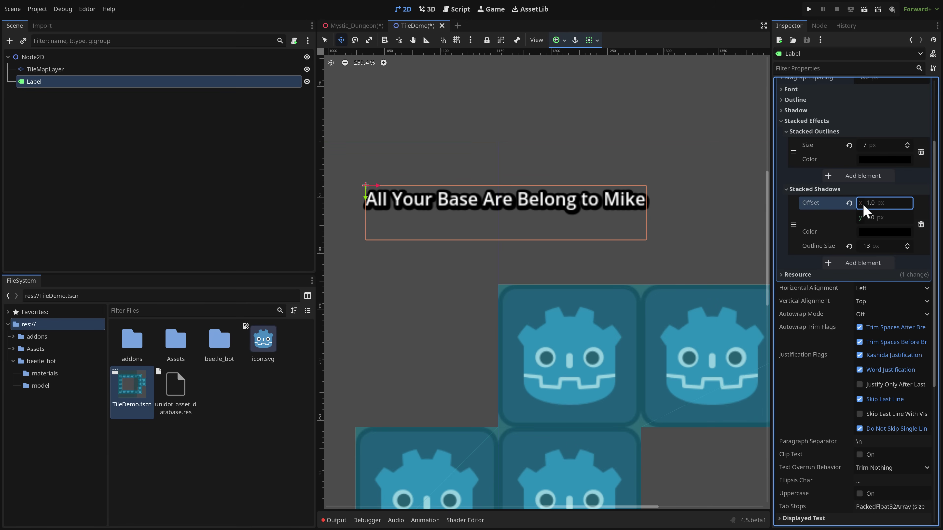
type("4")
key("Return")
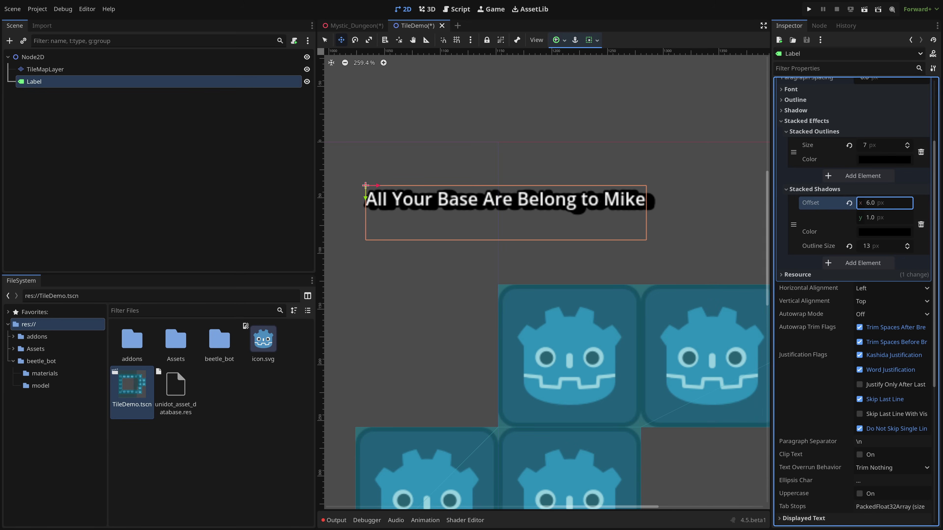
type("3")
key("Return")
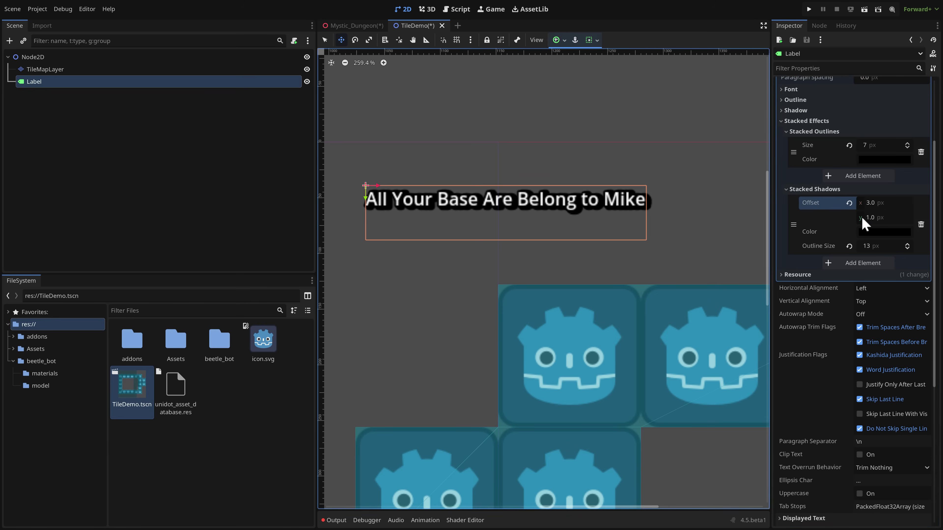
left_click(867, 219)
type("0")
key("Return")
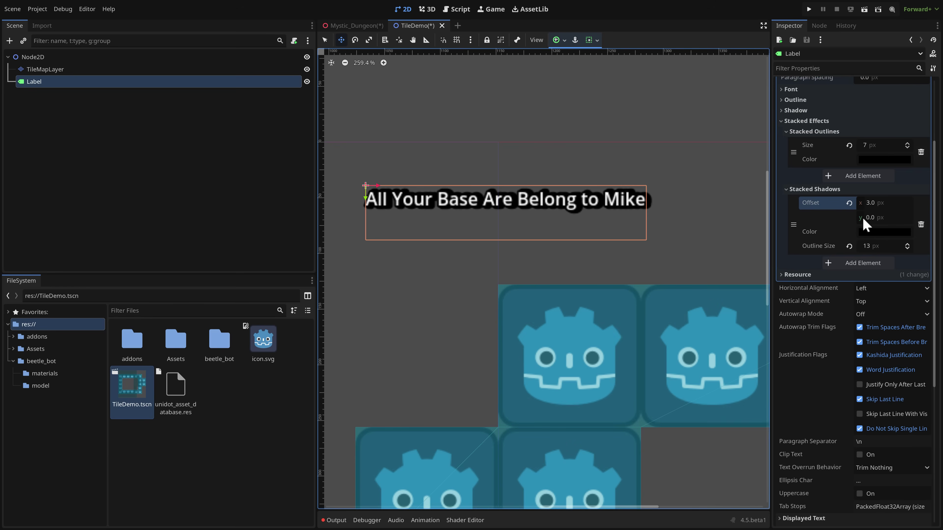
left_click_drag(863, 220, 886, 219)
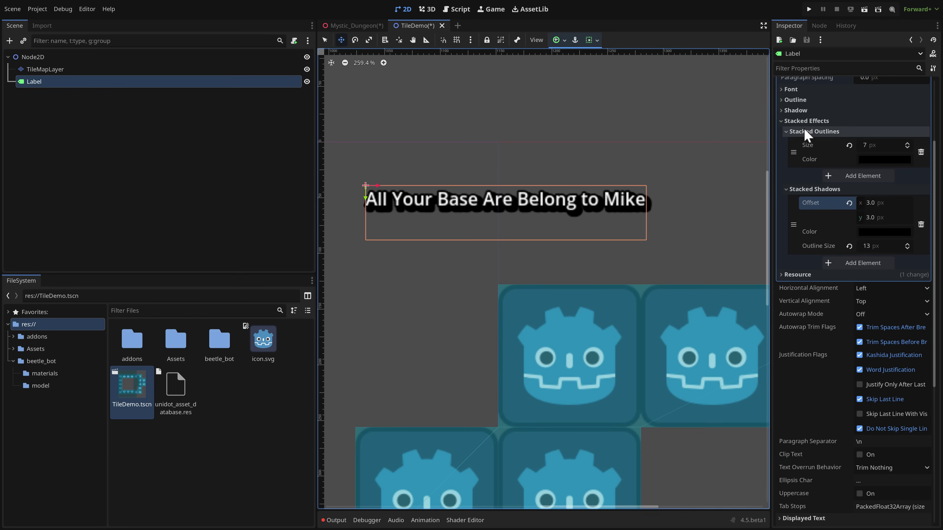
Add a second stacked outline and set its size to 11 px.
left_click(848, 178)
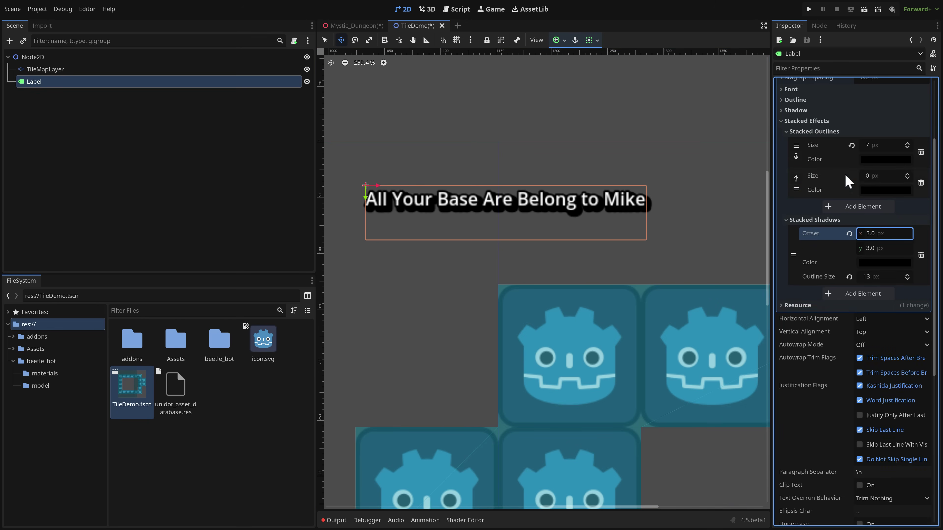
left_click(880, 189)
left_click_drag(875, 353, 919, 348)
left_click(846, 237)
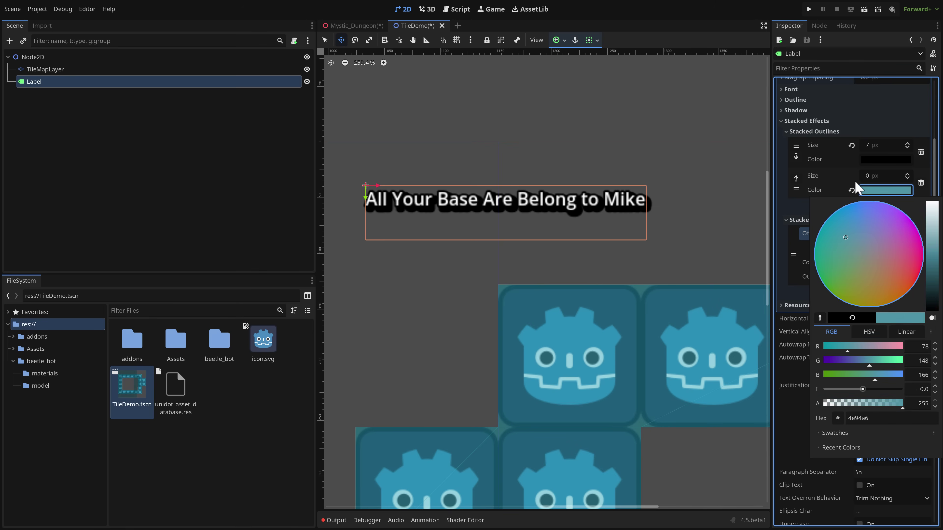
left_click(885, 182)
left_click(908, 174)
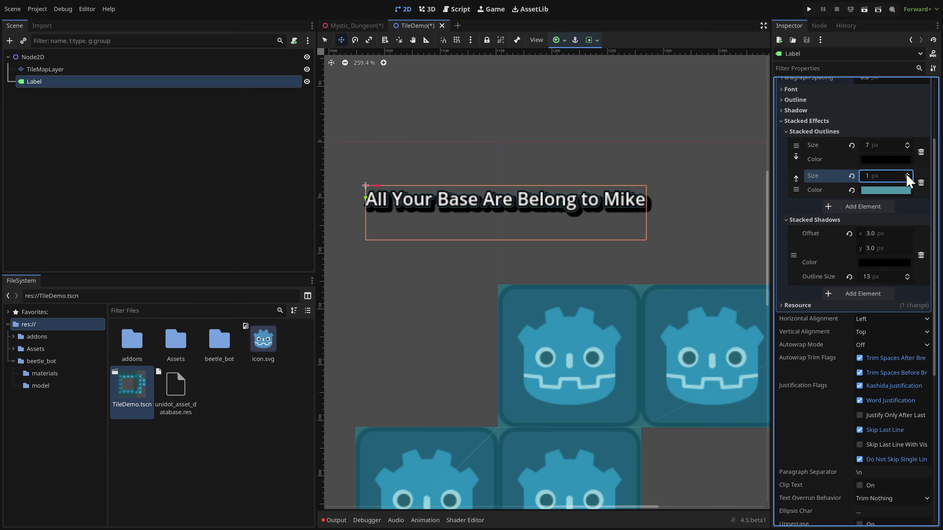
left_click(908, 173)
left_click(908, 173)
left_click(907, 174)
left_click(907, 174)
left_click(907, 174)
left_click(907, 174)
Make the new outline red, keeping the black 7 px outline first in the list.
left_click(895, 193)
left_click(919, 277)
left_click_drag(920, 279, 921, 281)
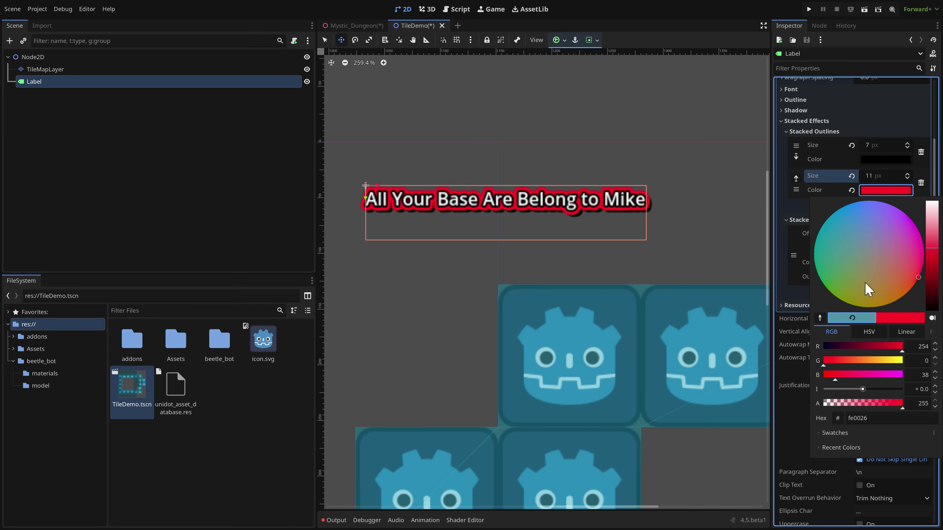
left_click(802, 175)
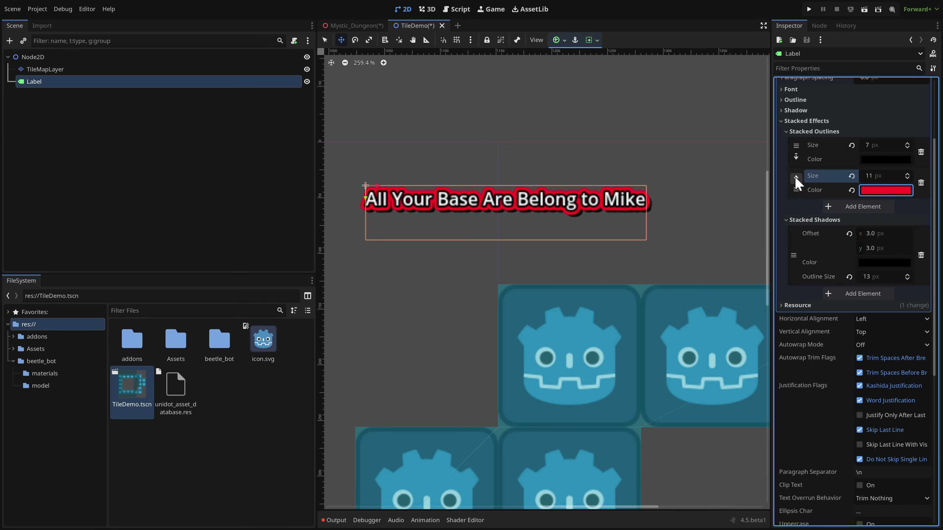
left_click(797, 176)
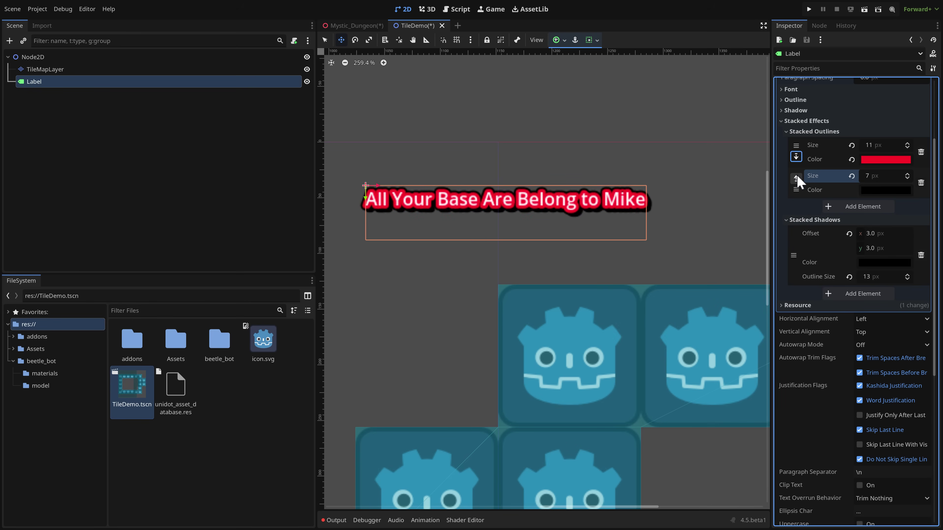
left_click(797, 177)
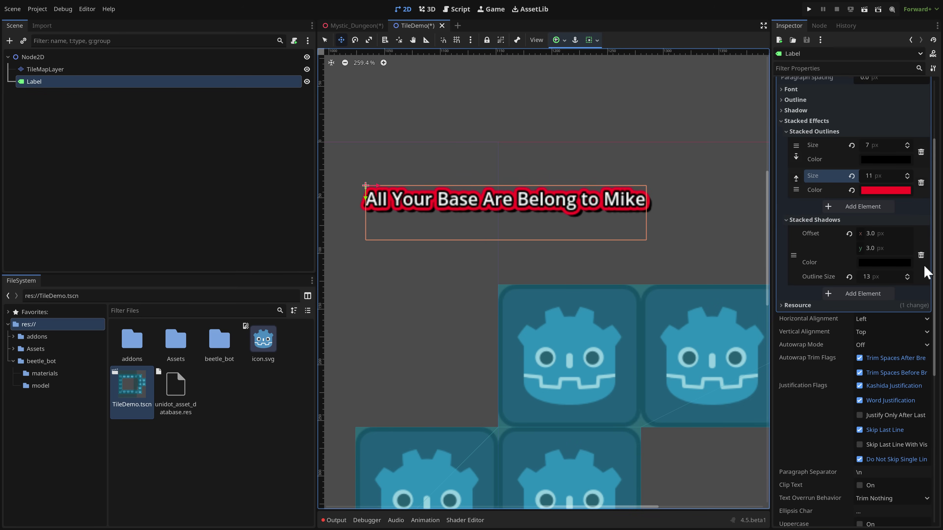
scroll(856, 323, "down", 3)
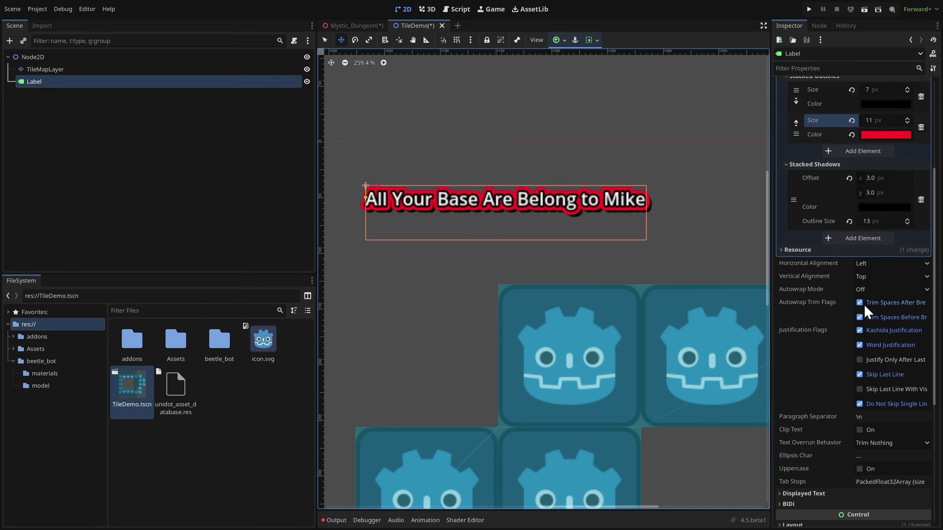
scroll(881, 334, "down", 5)
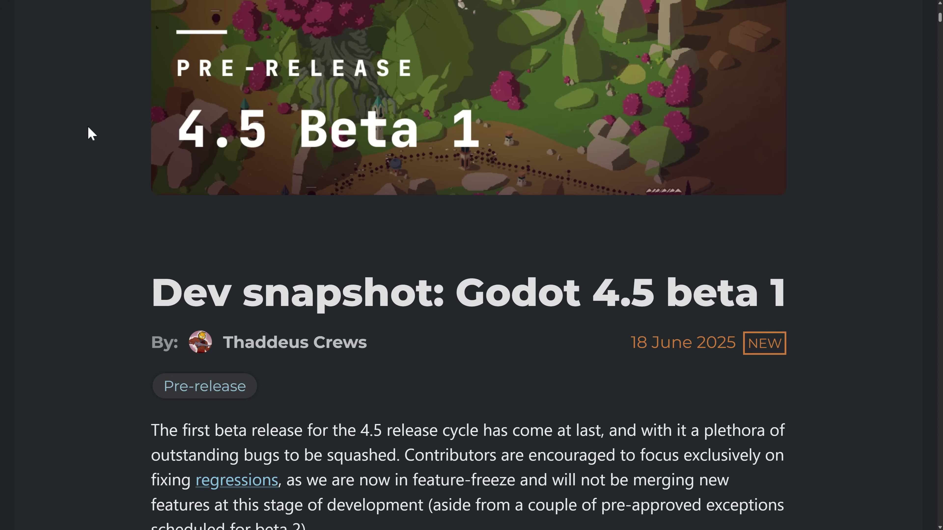
Scroll the 4.5 beta 1 post down to the Animation section's Twist, Bend and filtering demos.
scroll(487, 332, "down", 10)
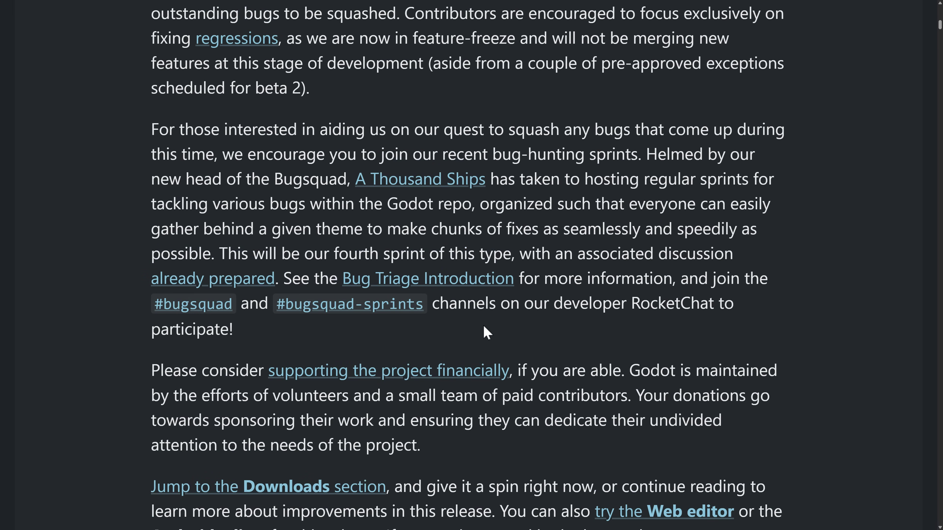
scroll(486, 333, "down", 5)
scroll(485, 325, "down", 5)
scroll(500, 305, "down", 3)
scroll(500, 305, "down", 7)
scroll(427, 284, "down", 14)
scroll(466, 224, "down", 18)
scroll(496, 240, "down", 3)
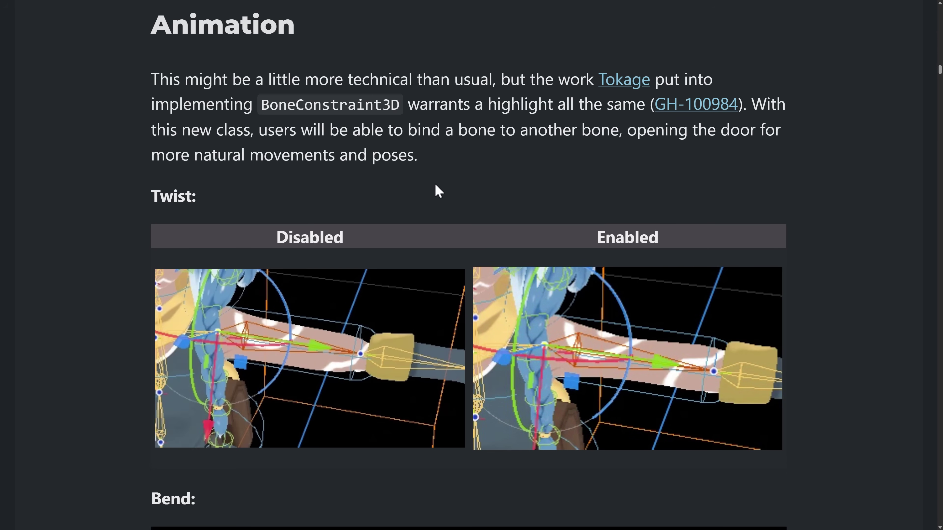
scroll(436, 185, "down", 1)
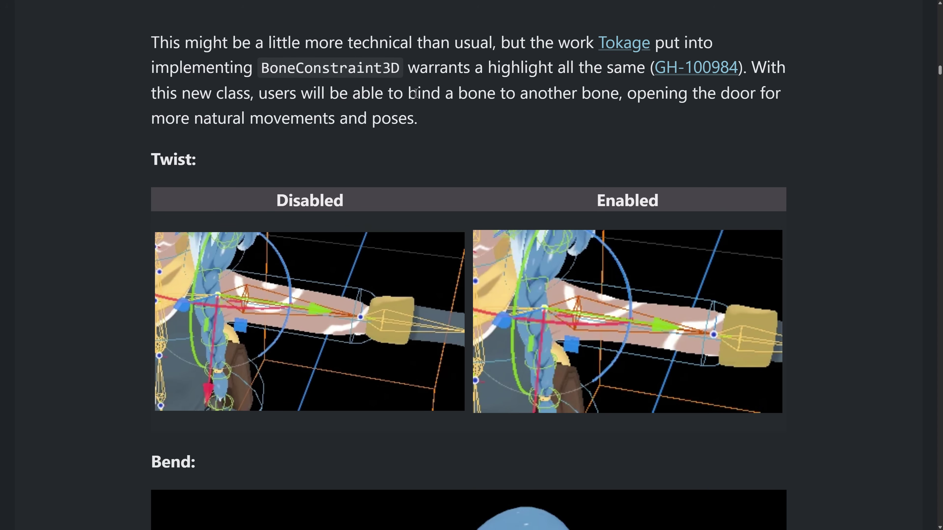
scroll(490, 171, "down", 3)
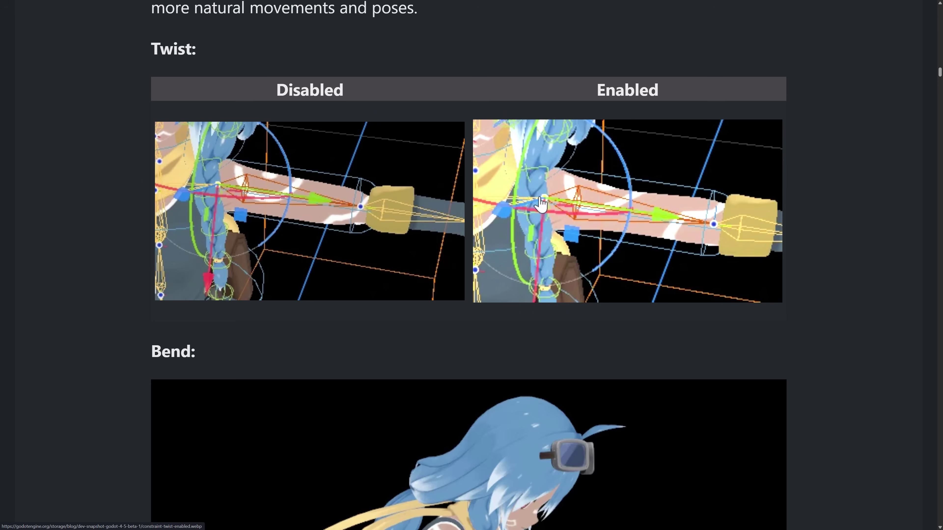
scroll(627, 260, "down", 9)
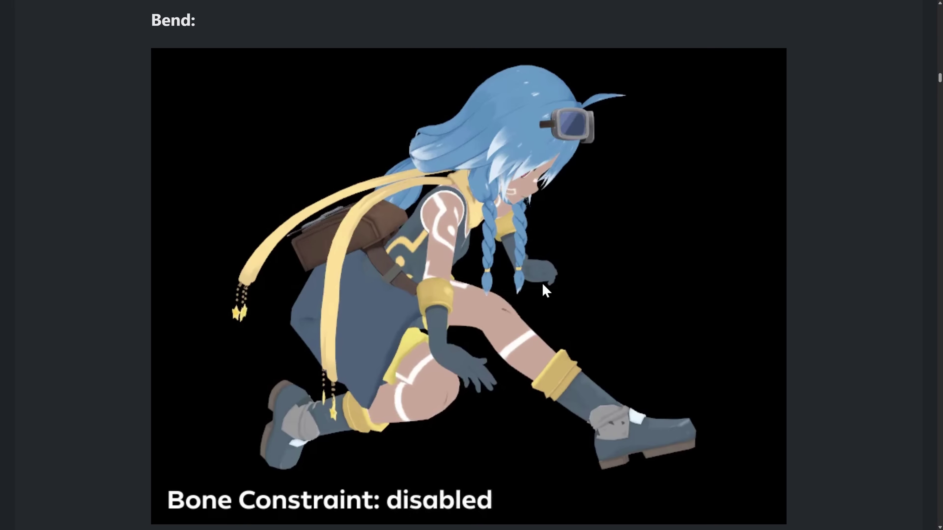
scroll(545, 290, "down", 20)
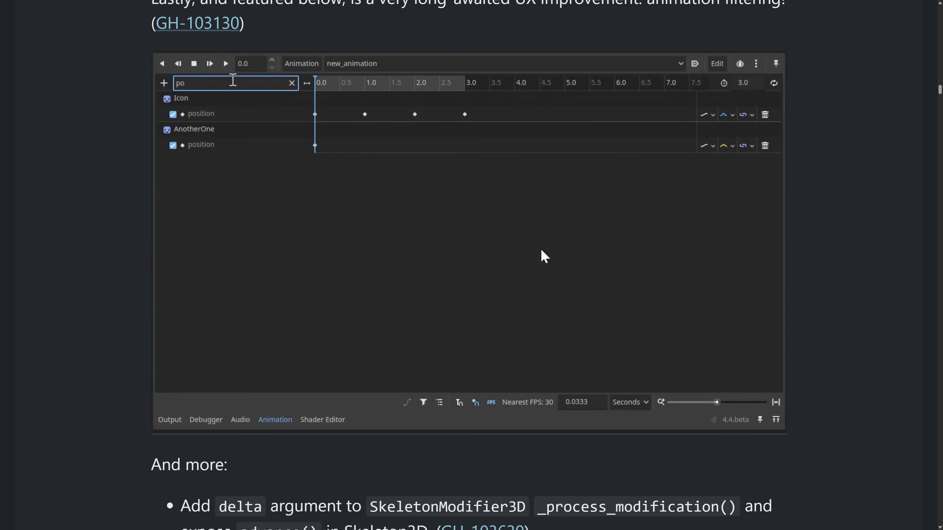
Read the Audio / Video section, marking the word Theora.
scroll(541, 250, "down", 14)
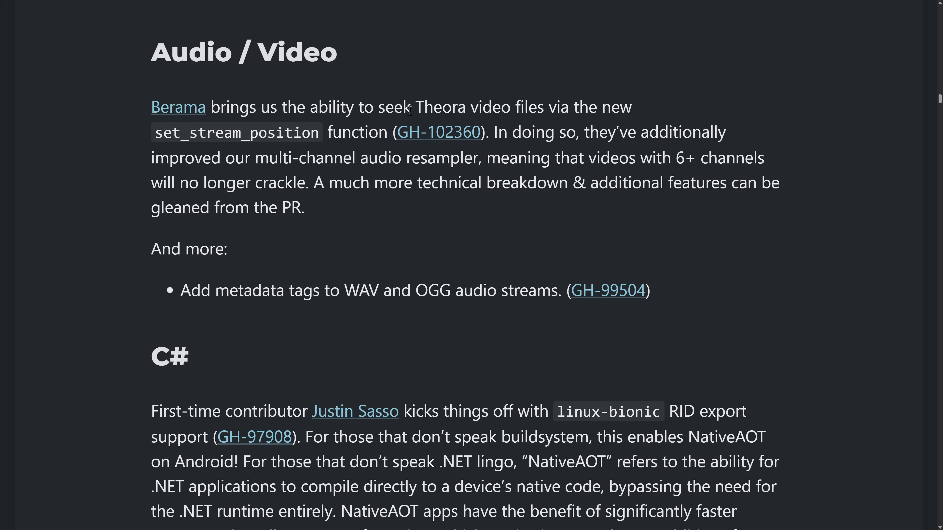
double_click(447, 108)
scroll(490, 211, "down", 6)
scroll(491, 215, "down", 4)
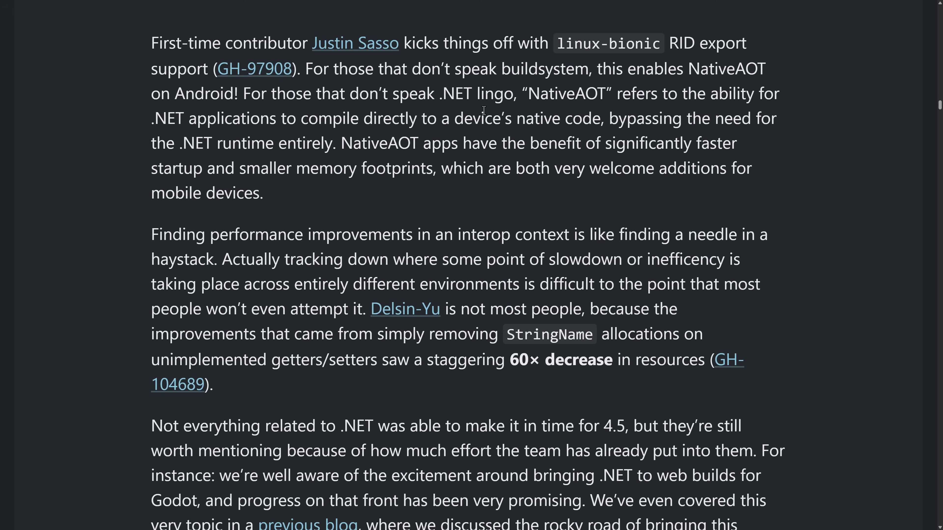
Read the C# notes on NativeAOT, StringName performance and .NET, down to the Core heading.
left_click_drag(472, 92, 664, 88)
left_click(585, 54)
scroll(322, 152, "down", 5)
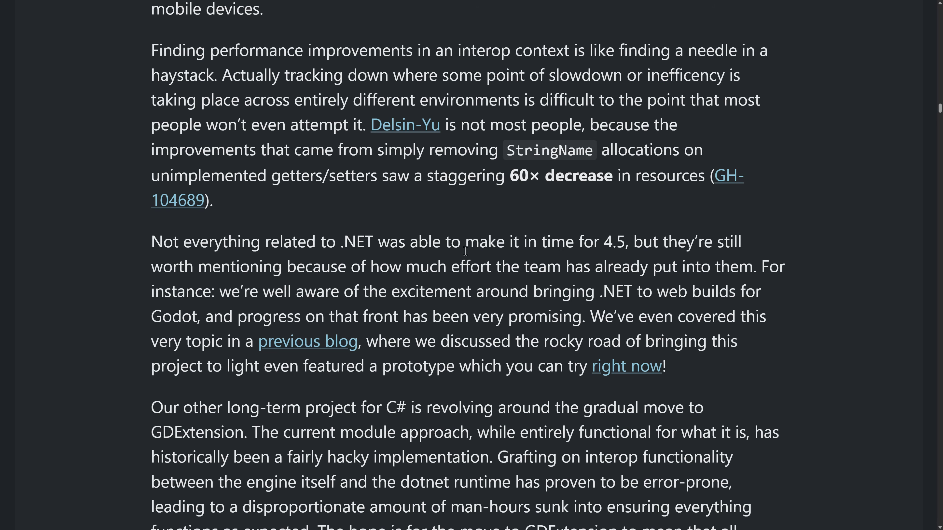
left_click_drag(489, 199, 464, 159)
left_click(522, 176)
scroll(310, 176, "down", 3)
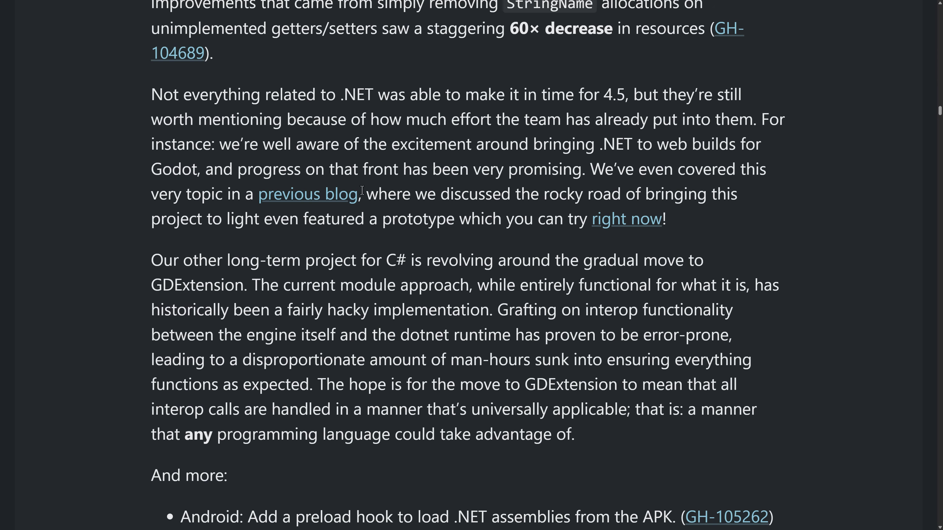
scroll(362, 190, "down", 2)
left_click_drag(335, 19, 678, 20)
left_click(548, 50)
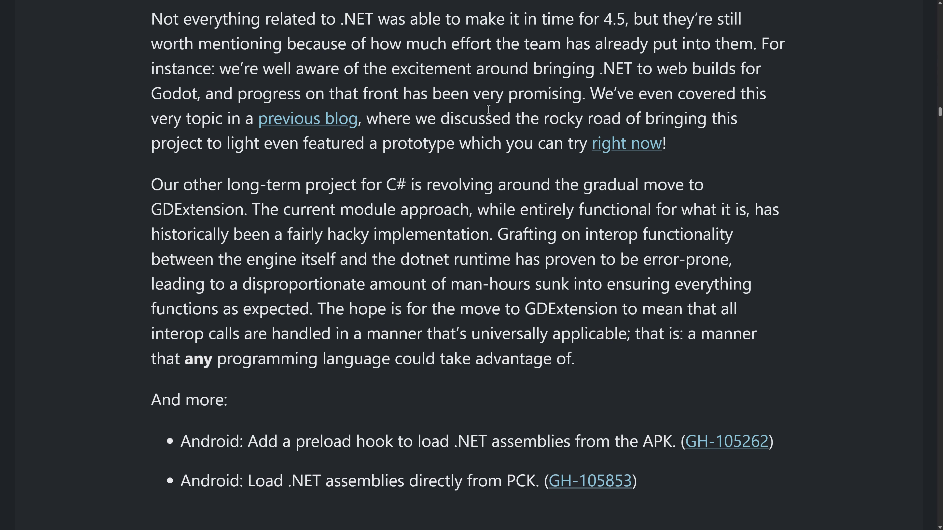
scroll(427, 108, "down", 3)
scroll(451, 123, "down", 7)
Read the Core section, highlighting the Always Track Call Stacks setting.
scroll(451, 123, "down", 3)
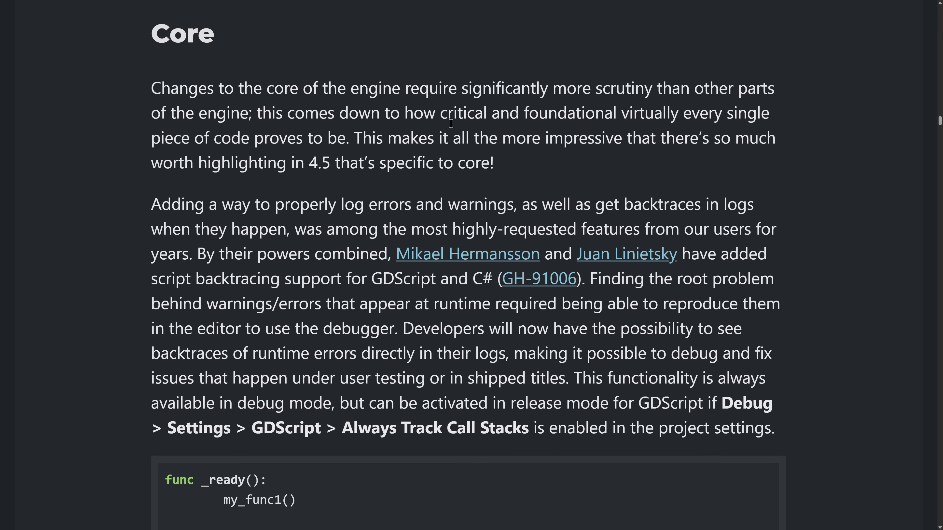
scroll(452, 124, "down", 1)
scroll(451, 103, "down", 4)
left_click_drag(342, 243, 577, 244)
left_click(577, 244)
Select the script backtrace output, then continue down to the Documentation section.
scroll(246, 223, "down", 2)
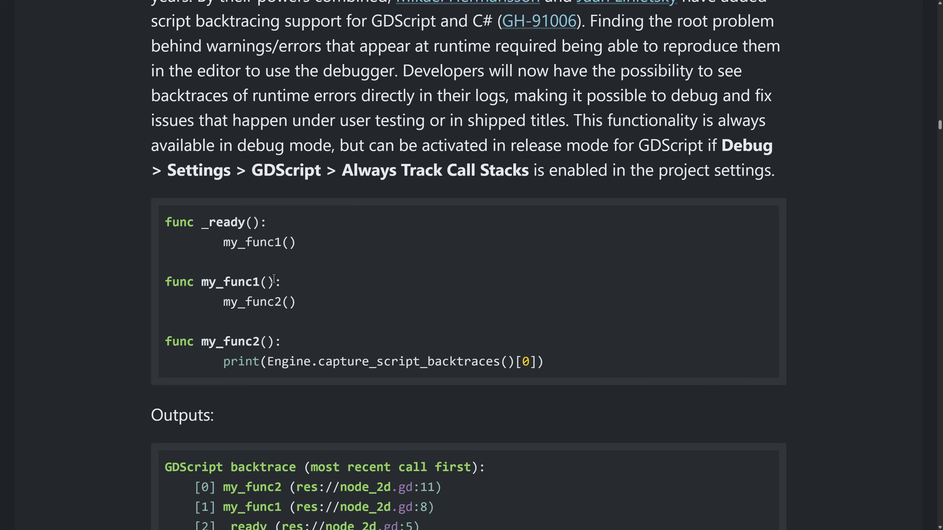
scroll(293, 308, "down", 1)
scroll(293, 308, "down", 1)
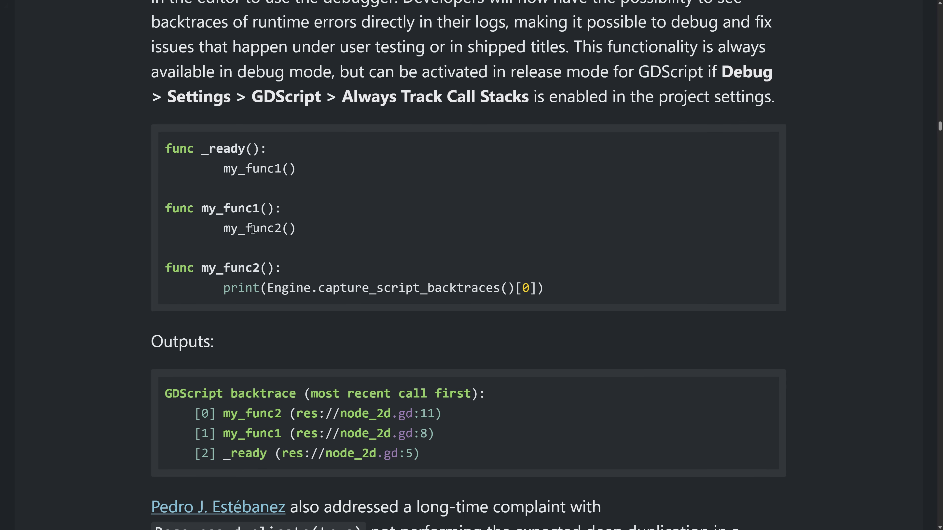
scroll(315, 287, "down", 4)
left_click_drag(457, 312, 43, 260)
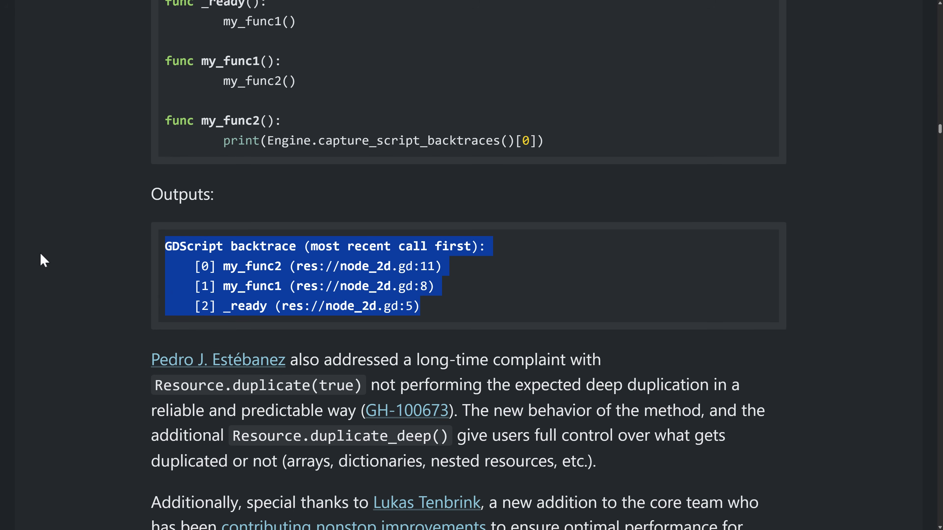
left_click(43, 260)
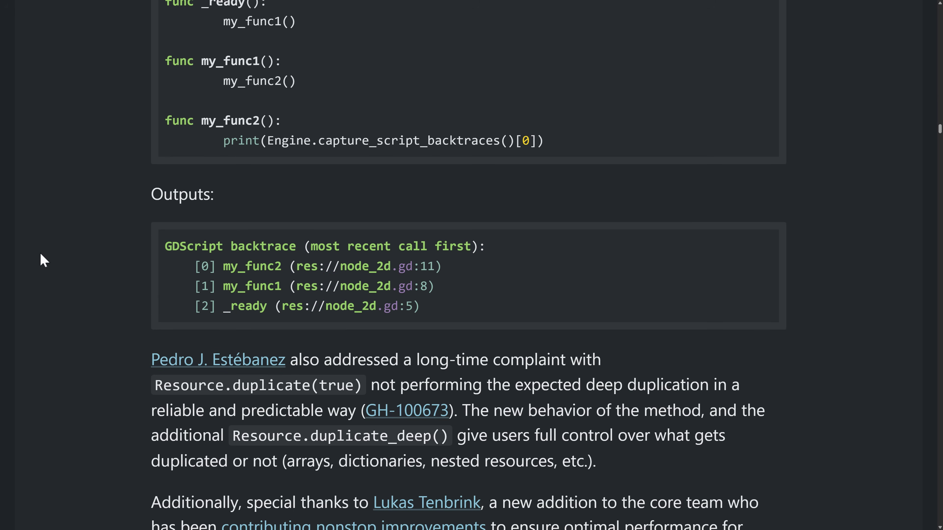
scroll(199, 264, "down", 4)
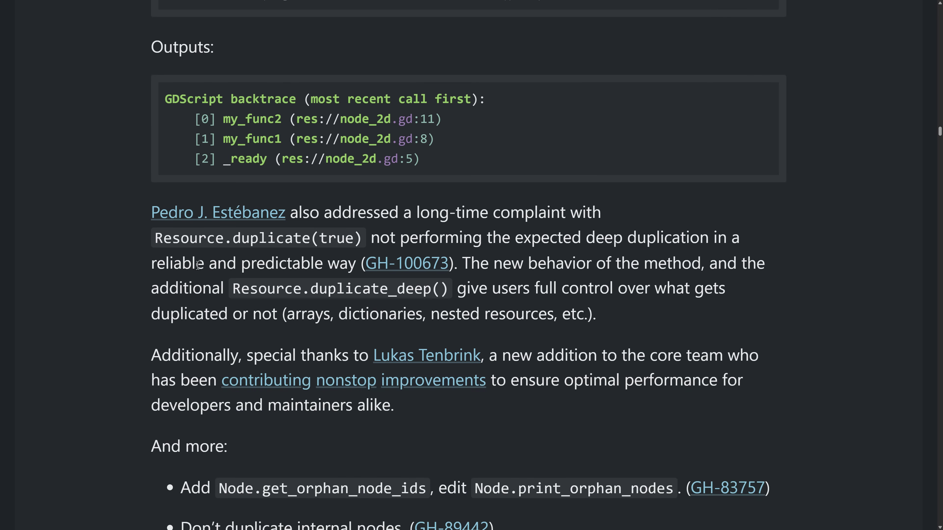
scroll(198, 265, "down", 8)
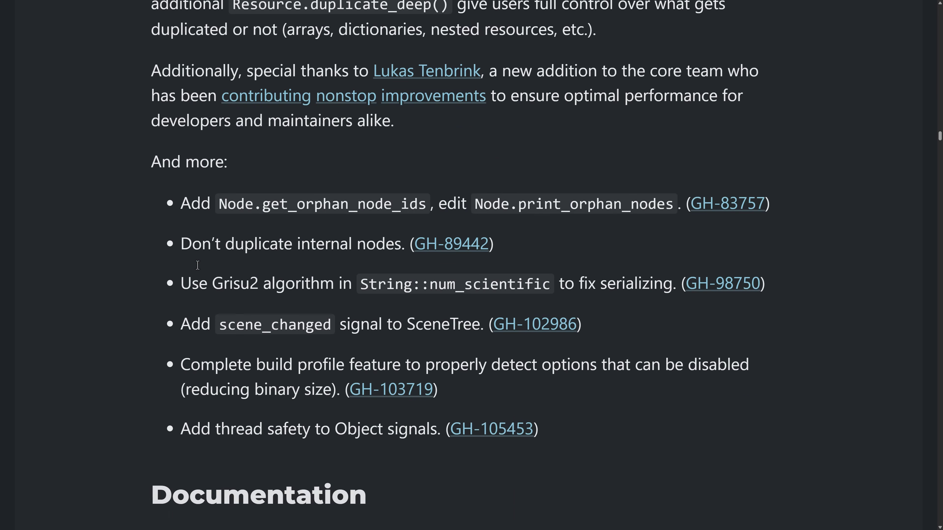
scroll(198, 265, "down", 9)
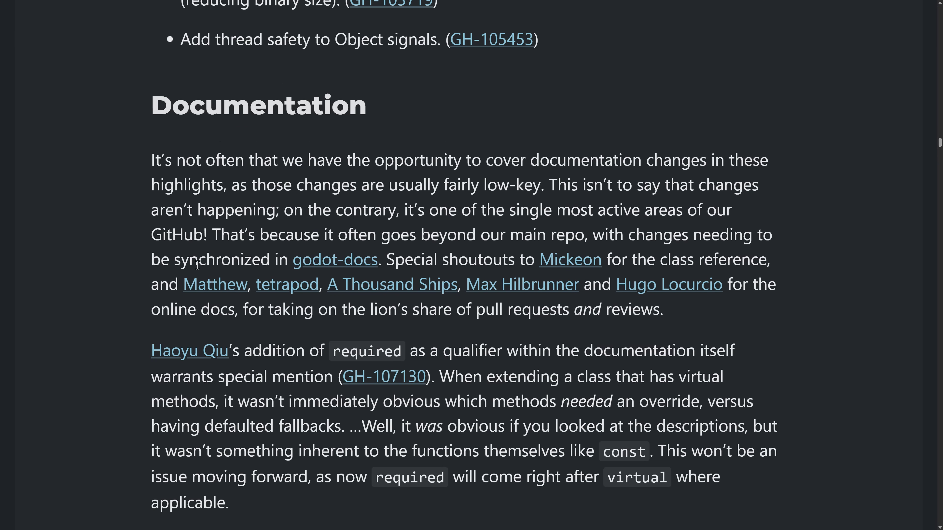
Scroll past the Editor thumbnail grids and Variant export demo to the 'And more' list.
scroll(197, 265, "down", 13)
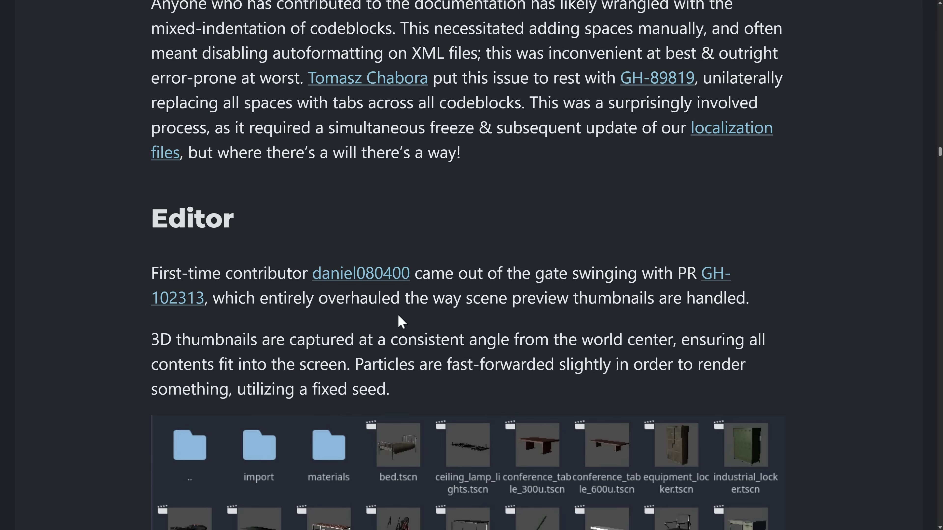
scroll(399, 316, "down", 6)
scroll(472, 282, "down", 1)
scroll(472, 283, "down", 5)
scroll(483, 275, "up", 1)
scroll(583, 221, "down", 3)
scroll(571, 228, "up", 1)
scroll(571, 227, "down", 17)
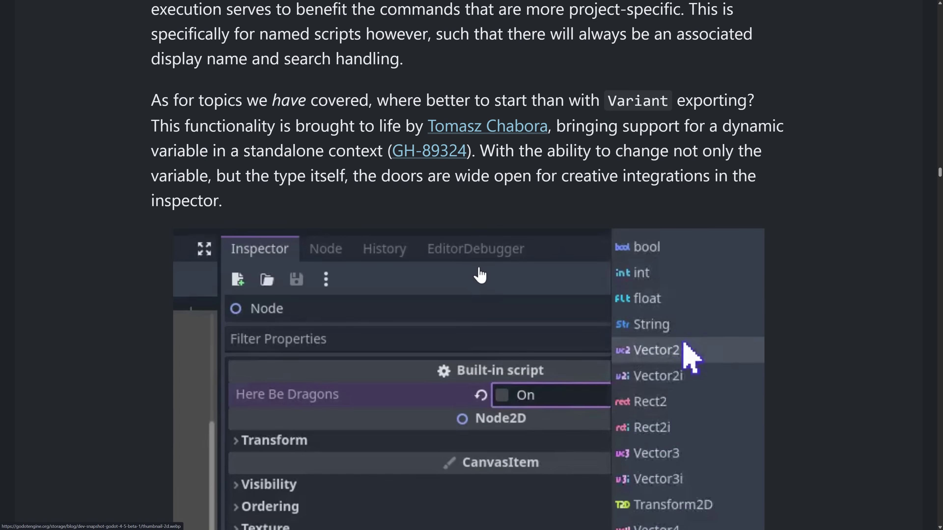
scroll(480, 275, "down", 2)
scroll(480, 274, "down", 4)
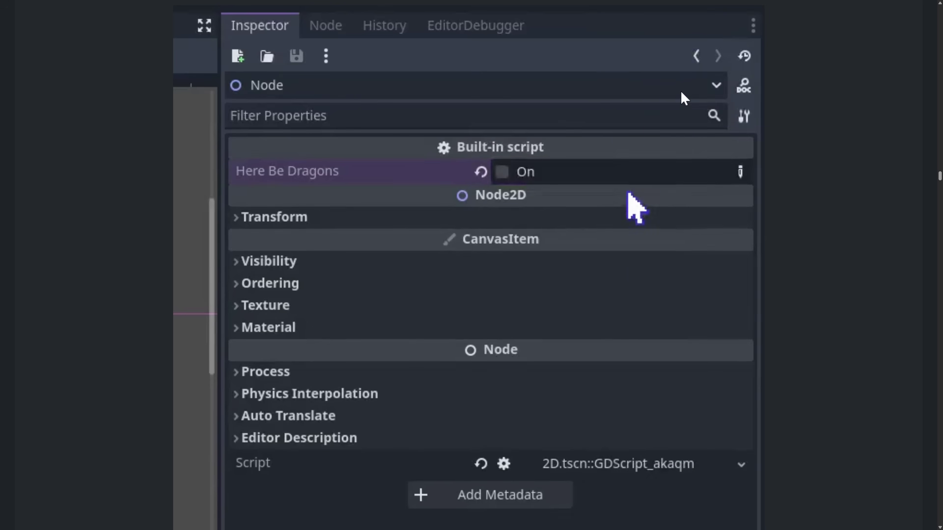
scroll(640, 208, "down", 1)
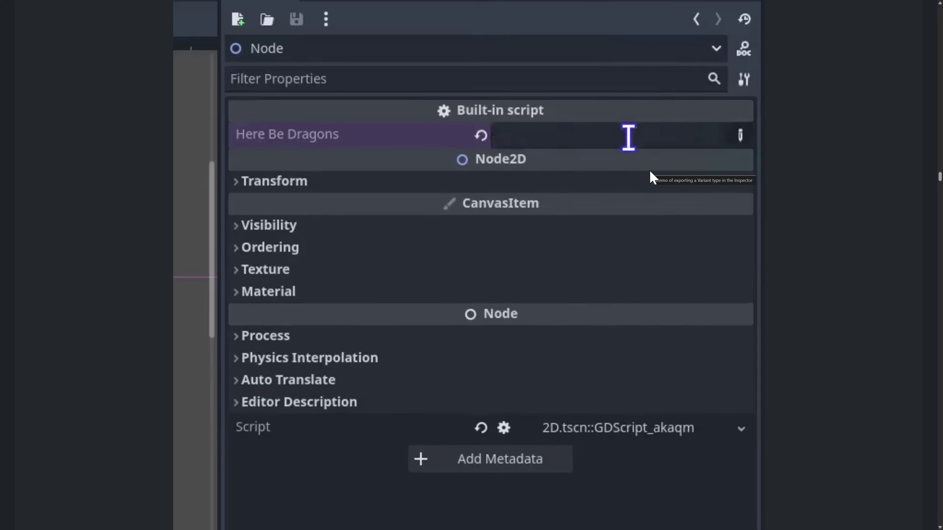
scroll(519, 300, "down", 8)
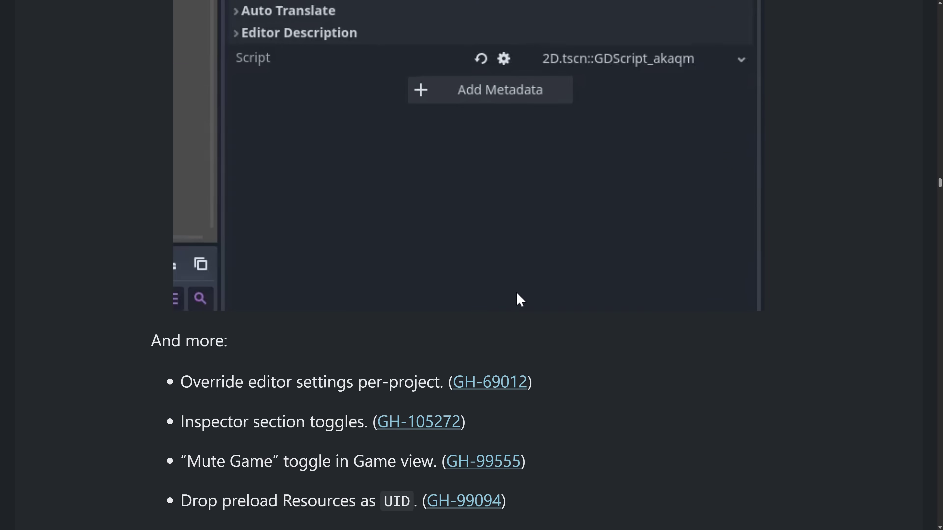
scroll(520, 299, "down", 7)
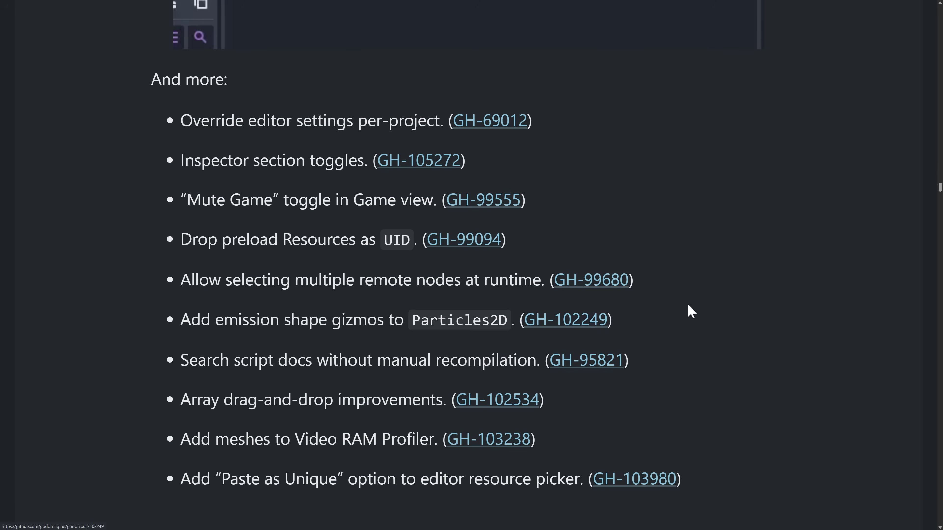
Scroll to the GDScript section and highlight the word 'abstract' in the Note.
scroll(688, 305, "down", 11)
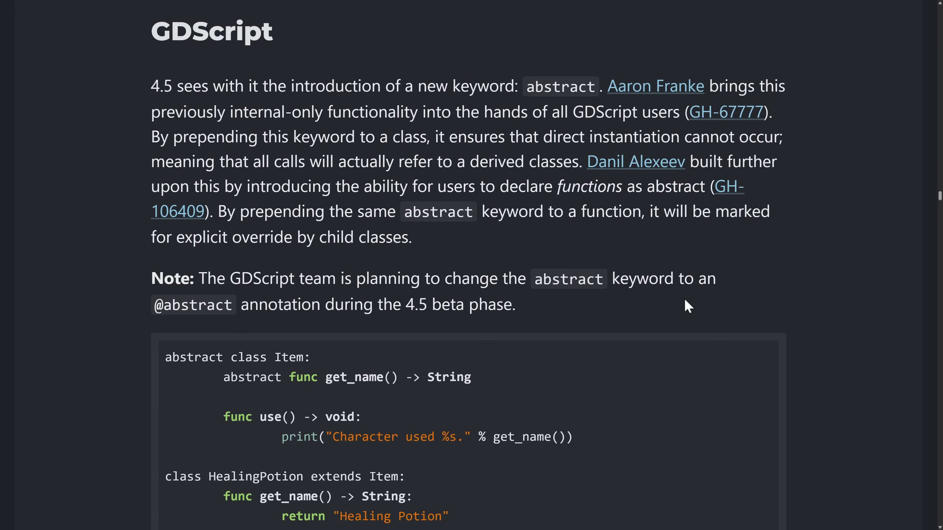
scroll(688, 305, "down", 5)
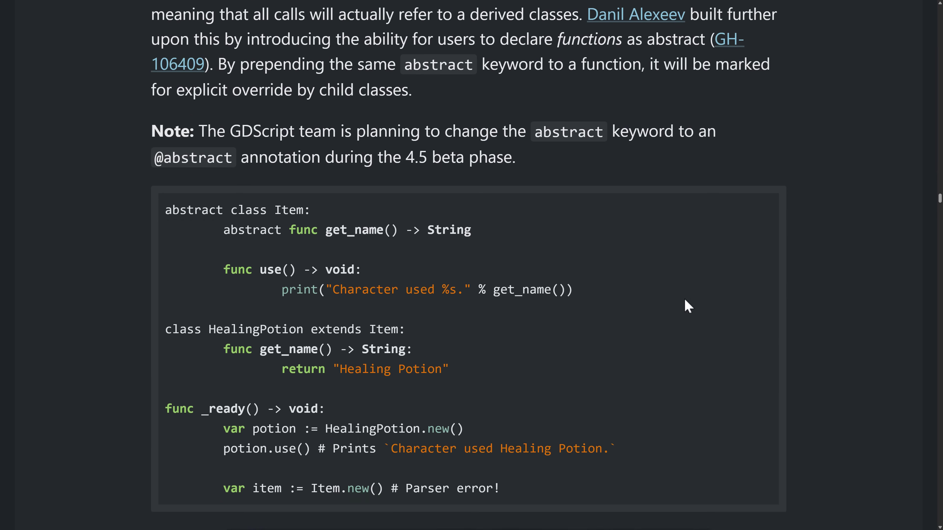
scroll(688, 306, "down", 2)
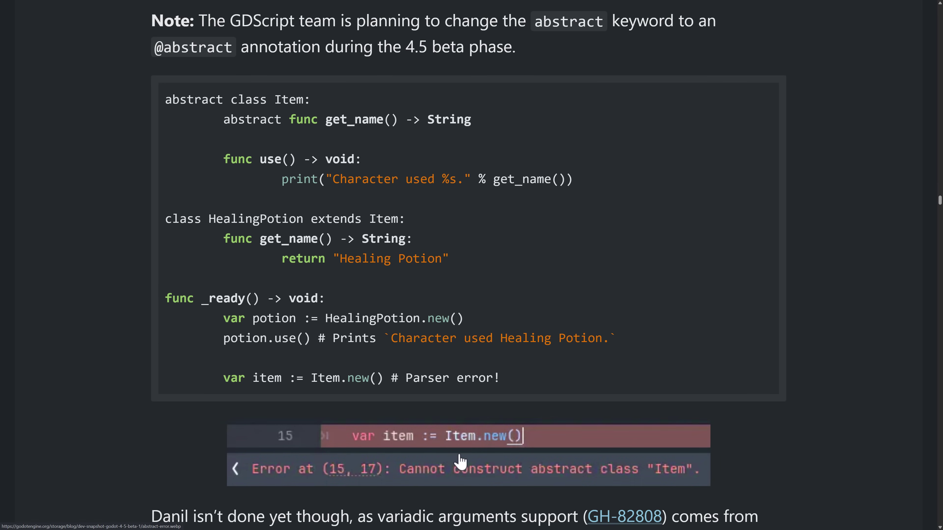
scroll(460, 461, "up", 3)
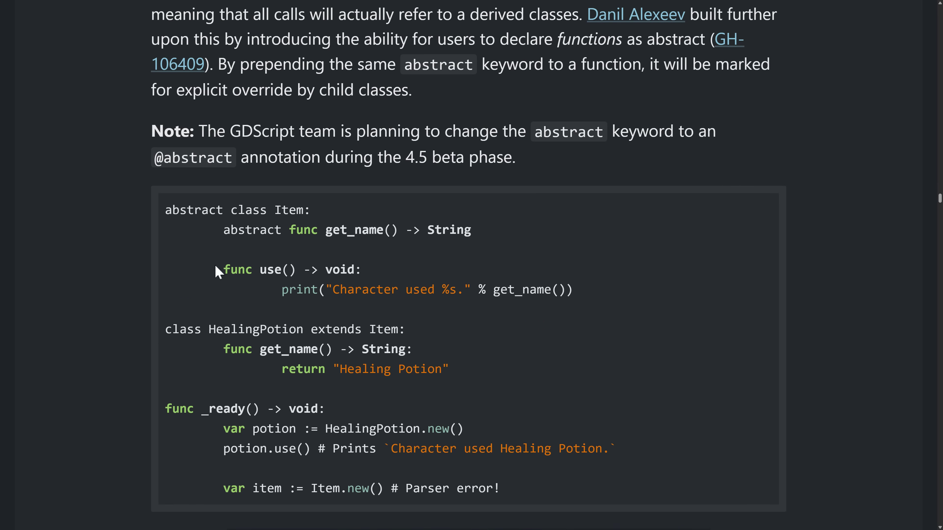
double_click(572, 133)
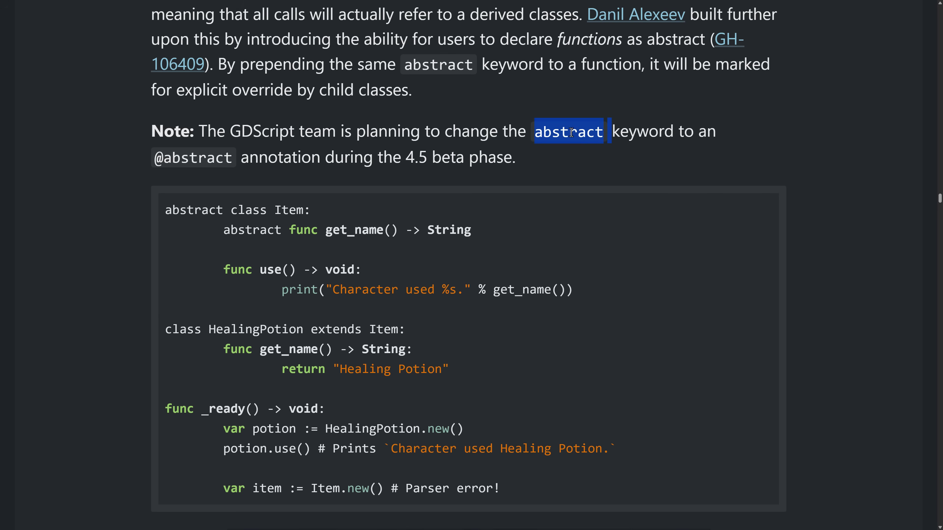
left_click(670, 191)
Scroll past the abstract class parser error to the variadic arguments code sample.
scroll(668, 191, "down", 2)
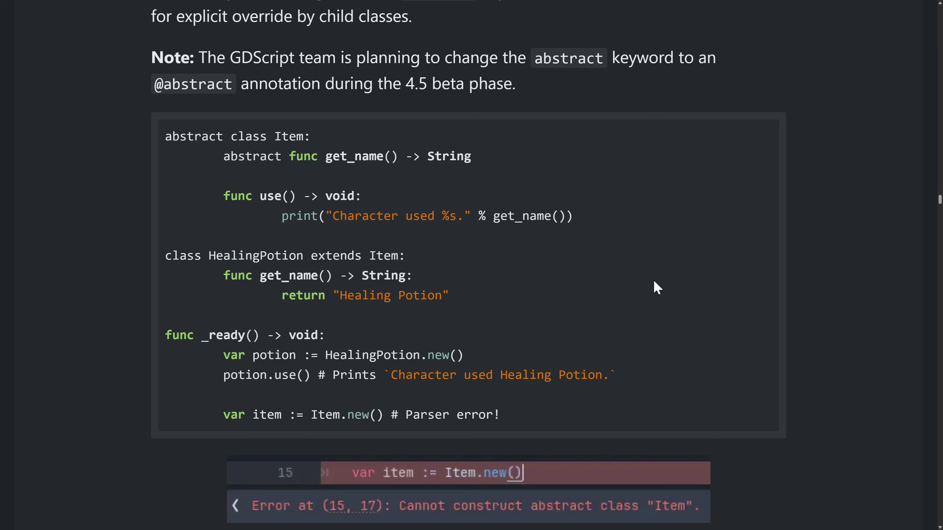
scroll(652, 284, "down", 3)
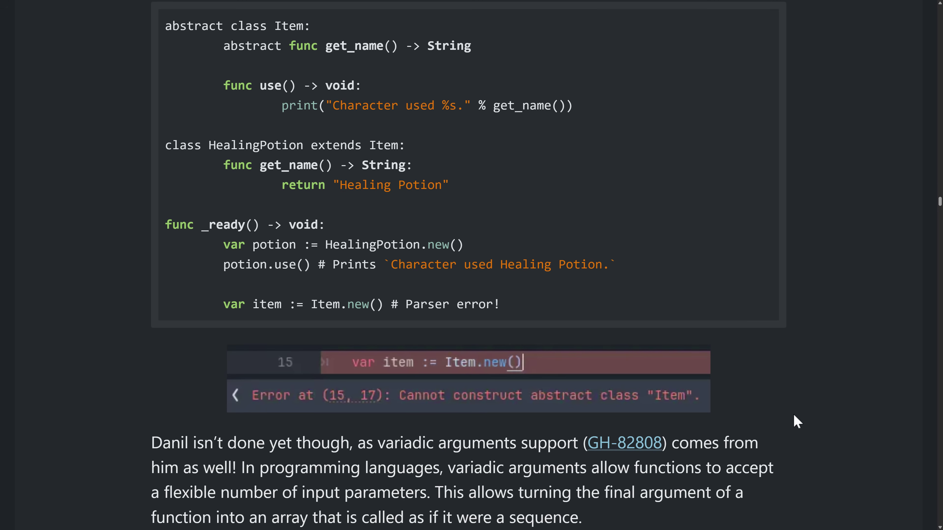
scroll(610, 396, "down", 8)
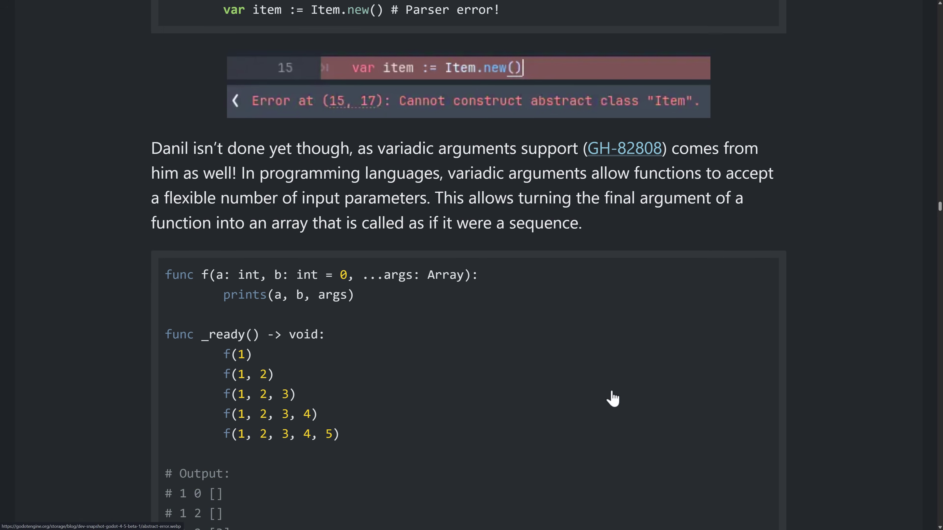
Highlight the f(1, 2, 3), f(1, 2, 3, 4) and f(1, 2, 3, 4, 5) call lines.
scroll(612, 399, "down", 3)
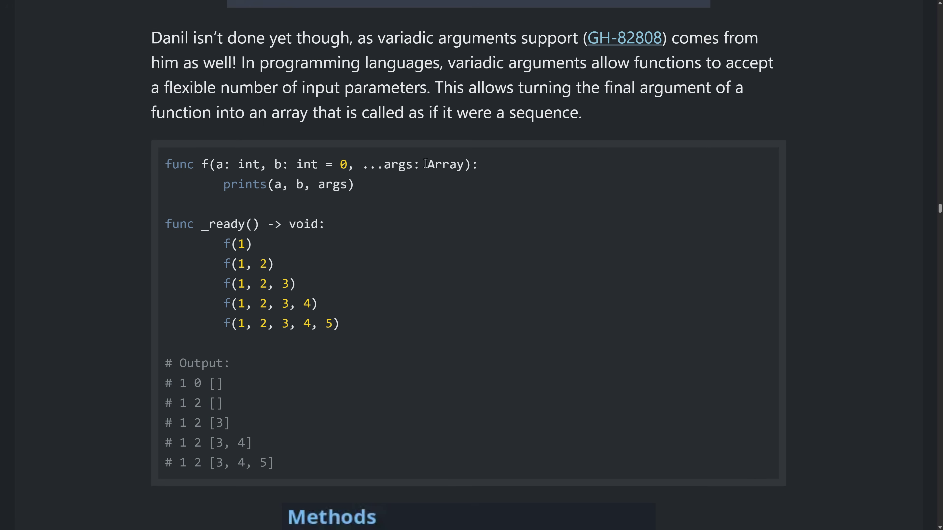
left_click_drag(224, 283, 302, 291)
left_click_drag(219, 303, 326, 305)
left_click_drag(162, 323, 420, 335)
left_click(341, 320)
Scroll past the Methods image and editor bullets to the GUI section on AccessKit.
scroll(367, 308, "down", 6)
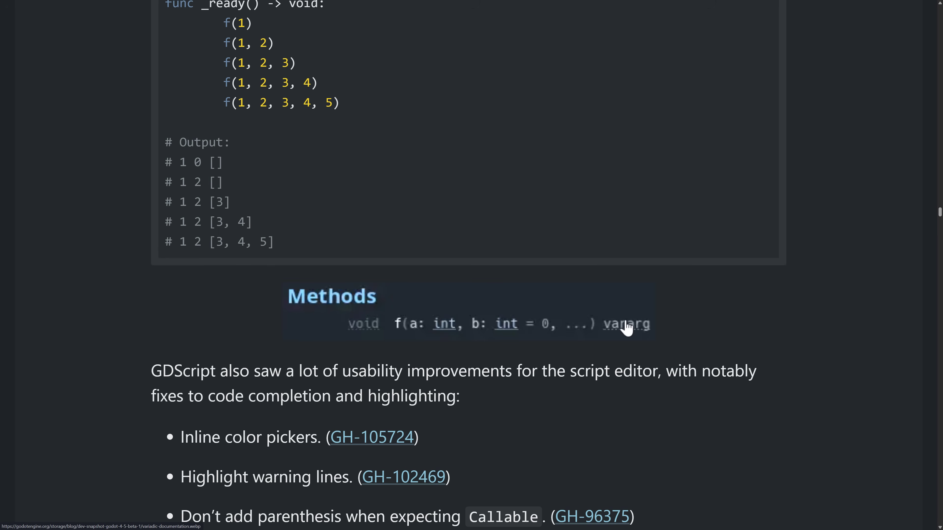
scroll(627, 327, "down", 14)
scroll(626, 327, "down", 5)
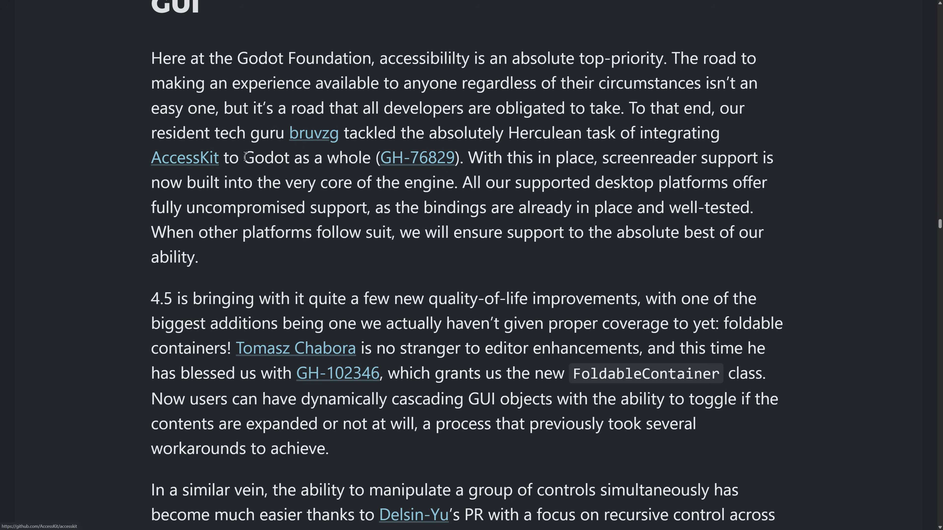
Scroll through FoldableContainer, recursive control and SVGTexture to the batch material extraction paragraph.
scroll(505, 212, "down", 3)
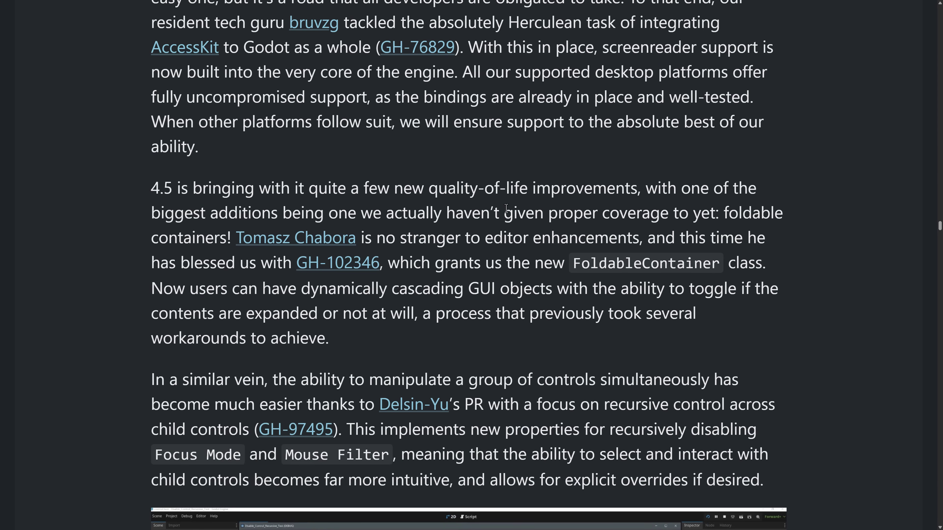
scroll(507, 209, "down", 2)
scroll(506, 209, "down", 1)
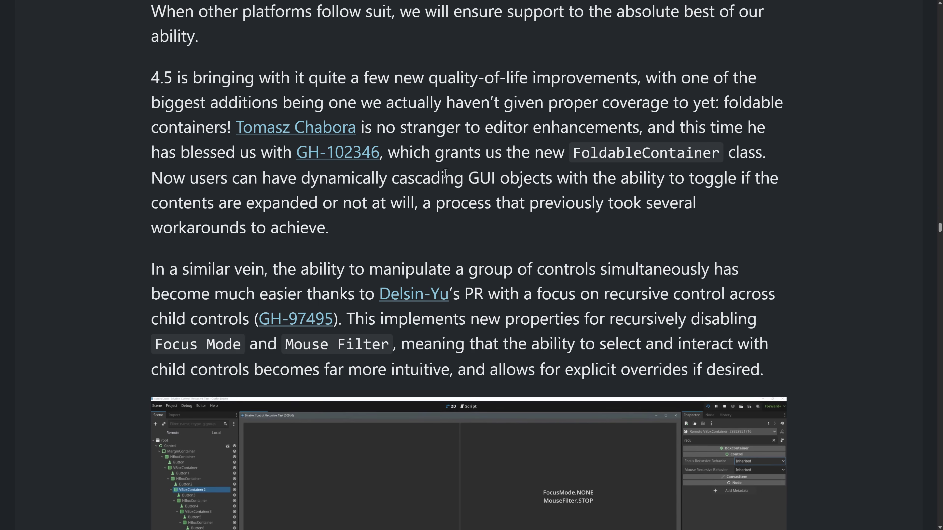
scroll(441, 180, "down", 6)
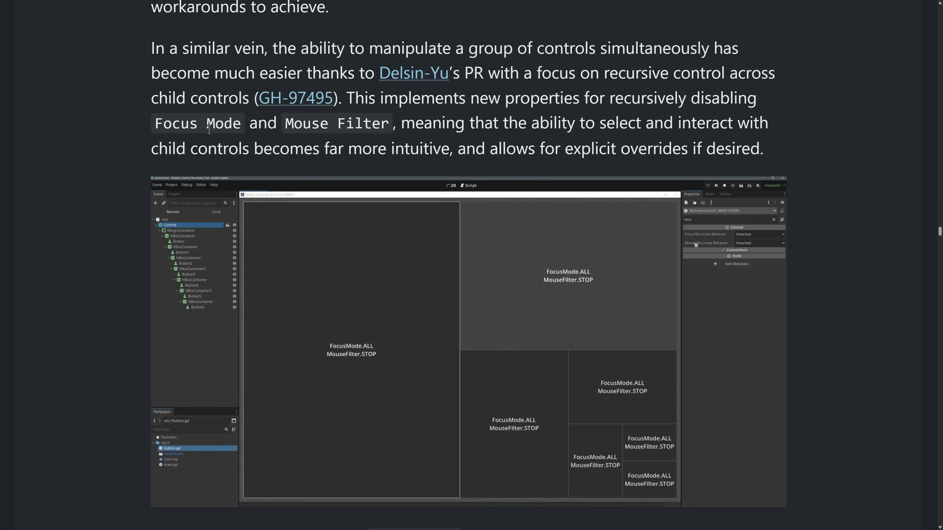
scroll(410, 128, "down", 10)
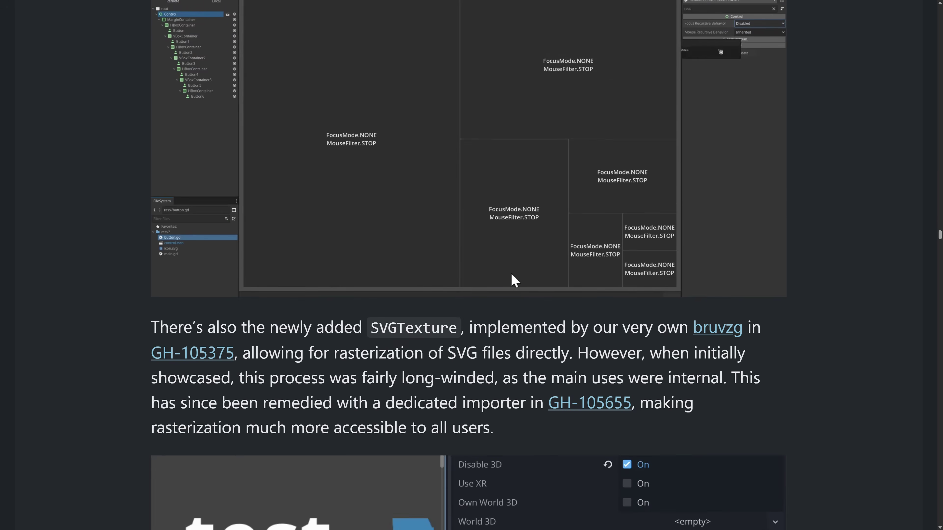
scroll(509, 225, "down", 3)
scroll(473, 140, "down", 1)
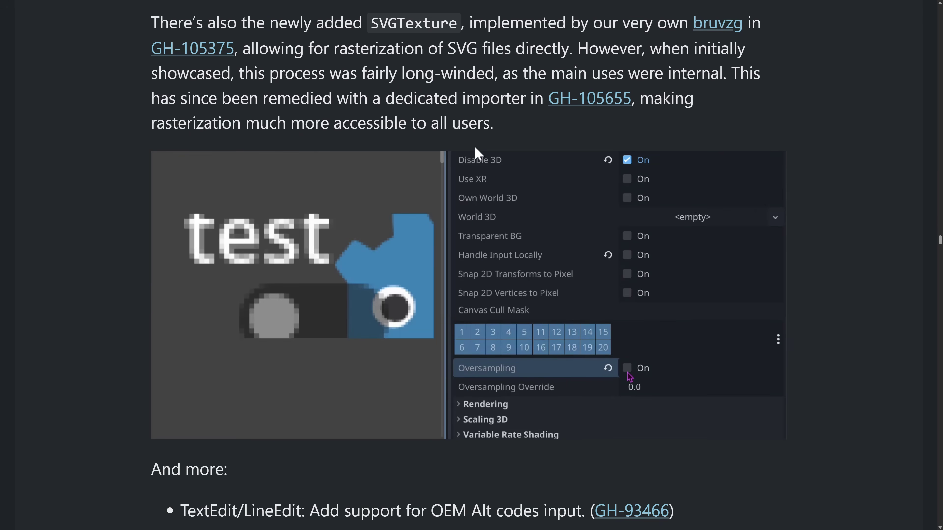
scroll(409, 112, "up", 2)
scroll(464, 241, "down", 9)
scroll(480, 182, "down", 13)
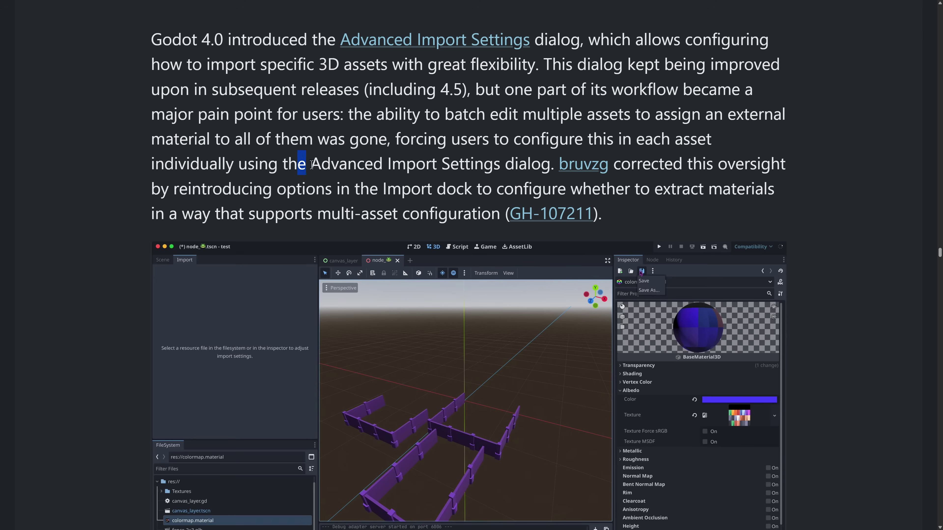
Highlight the Advanced Import Settings sentence and the Import dock options text.
left_click_drag(335, 164, 491, 164)
left_click_drag(570, 162, 257, 214)
left_click_drag(366, 219, 498, 216)
left_click(483, 214)
Scroll past the import screenshot and 'And more:' list to the SDL3 Input section.
scroll(483, 213, "down", 3)
scroll(483, 213, "down", 3)
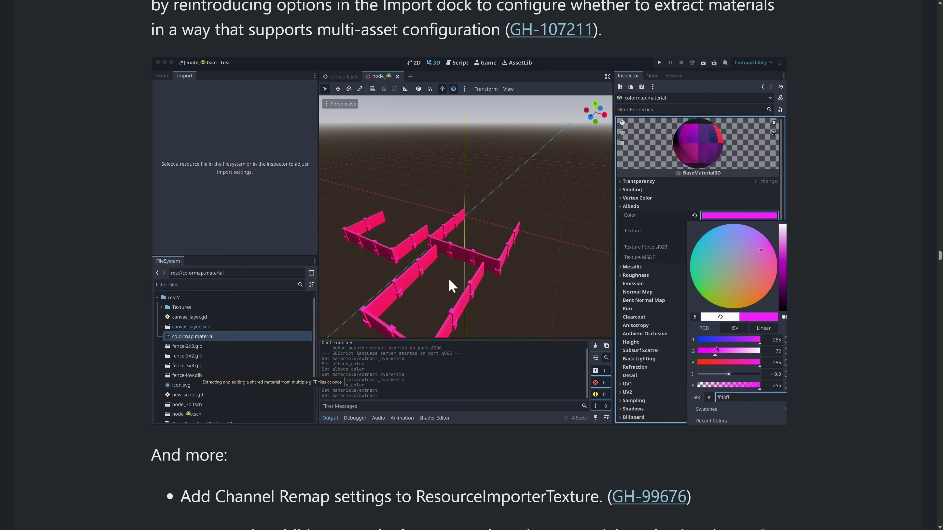
scroll(524, 342, "down", 15)
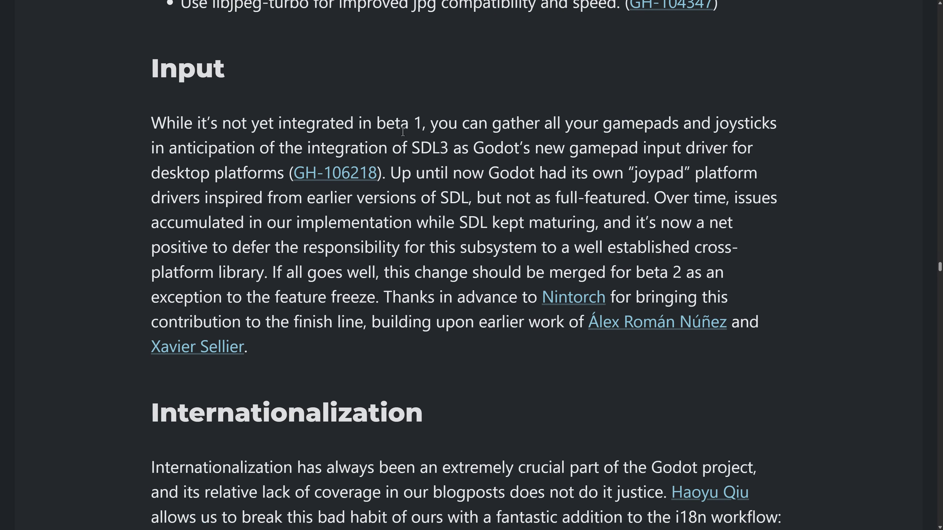
Scroll through Internationalization and the Librerama translation-preview clip to the Navigation section.
left_click(527, 137)
scroll(483, 206, "down", 6)
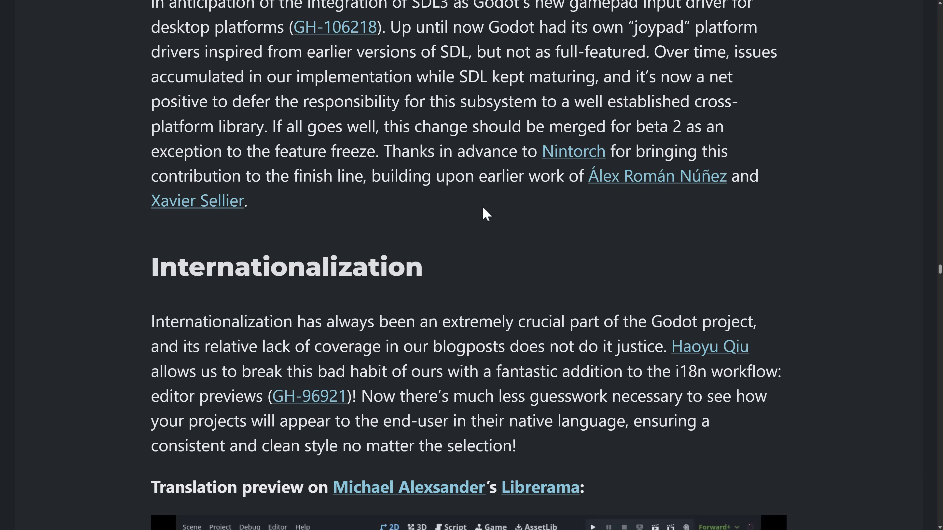
scroll(484, 209, "down", 3)
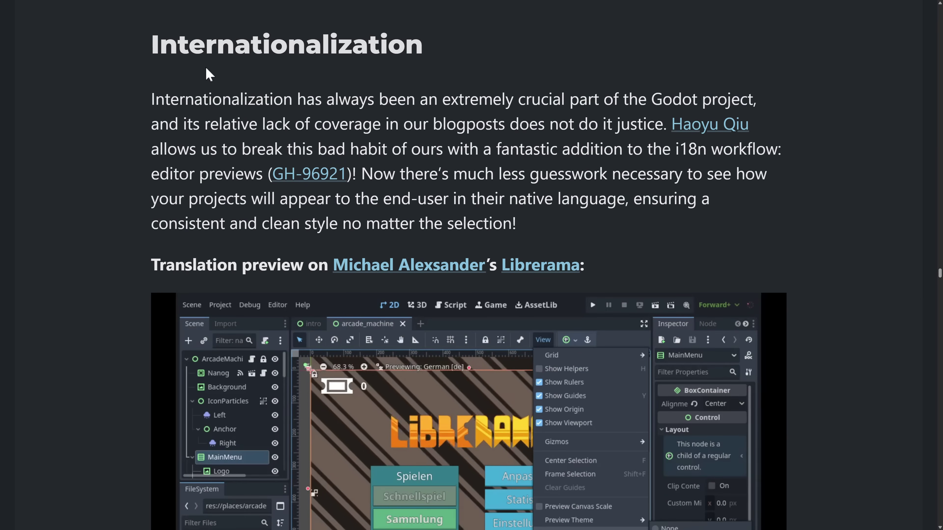
scroll(486, 122, "down", 1)
scroll(481, 146, "down", 4)
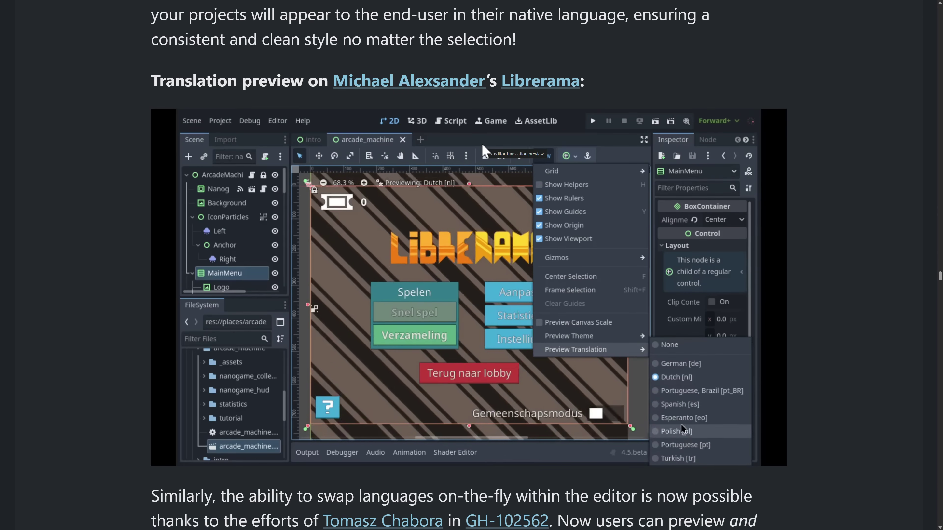
scroll(485, 152, "down", 1)
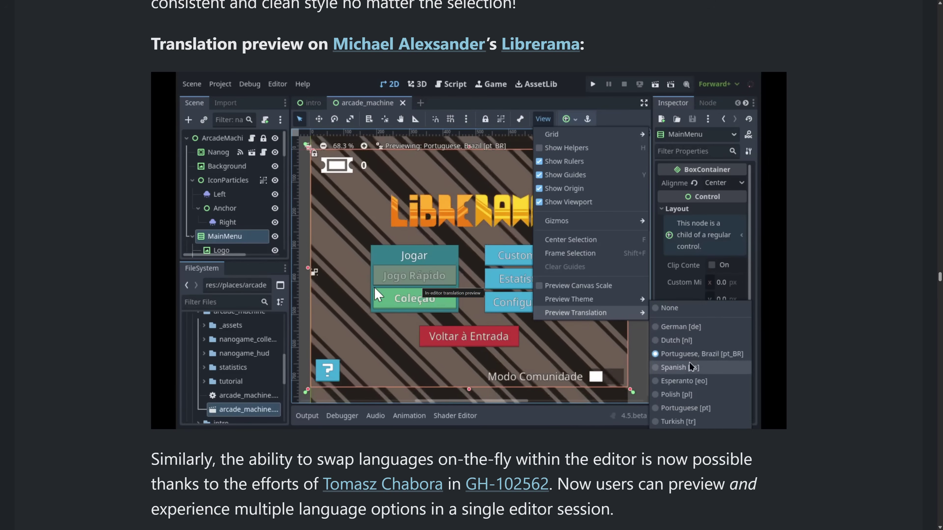
scroll(386, 260, "down", 5)
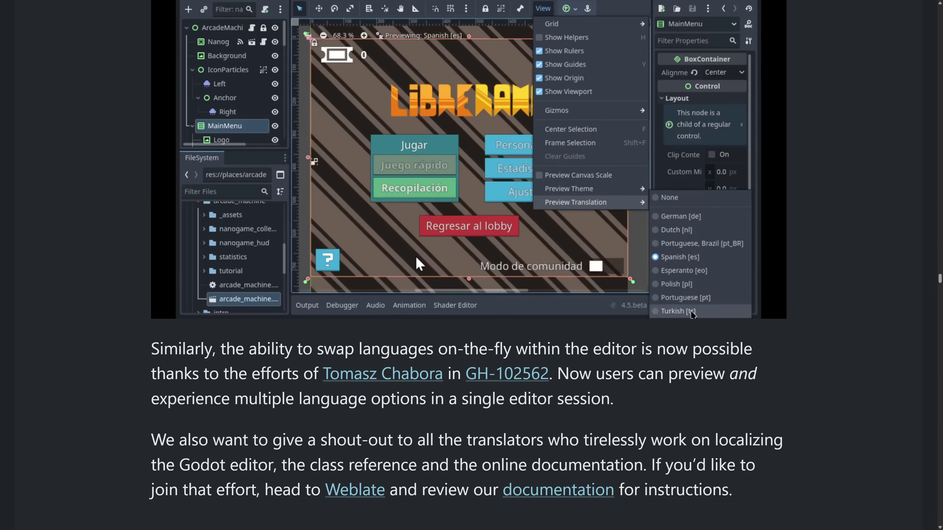
scroll(461, 239, "down", 7)
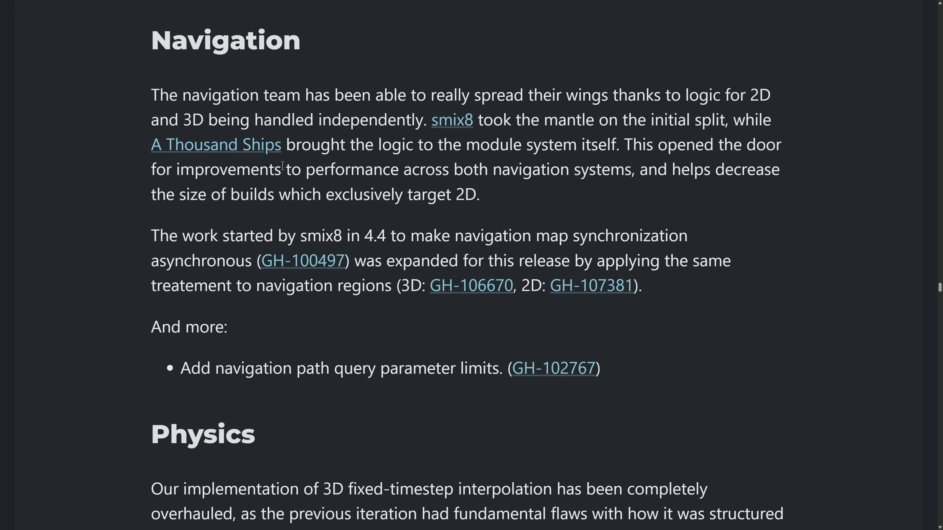
Scroll past the Physics clip and Android screenshot to the Linux Wayland sub-windows section.
scroll(602, 118, "down", 3)
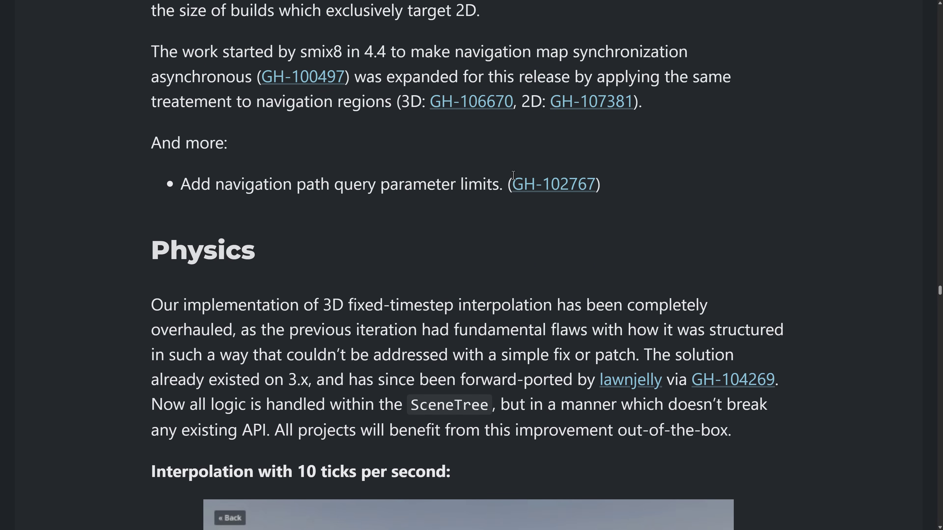
scroll(514, 179, "down", 5)
scroll(320, 184, "down", 2)
scroll(623, 186, "down", 2)
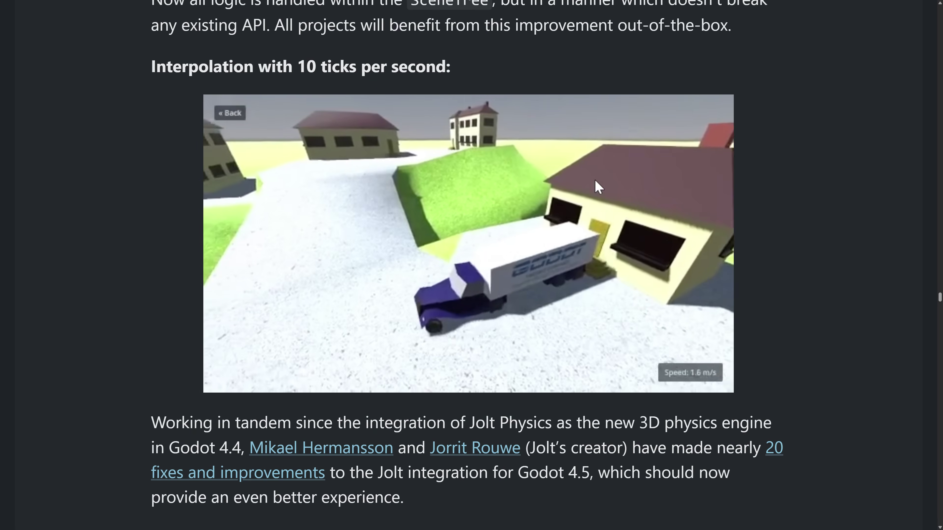
scroll(583, 264, "down", 2)
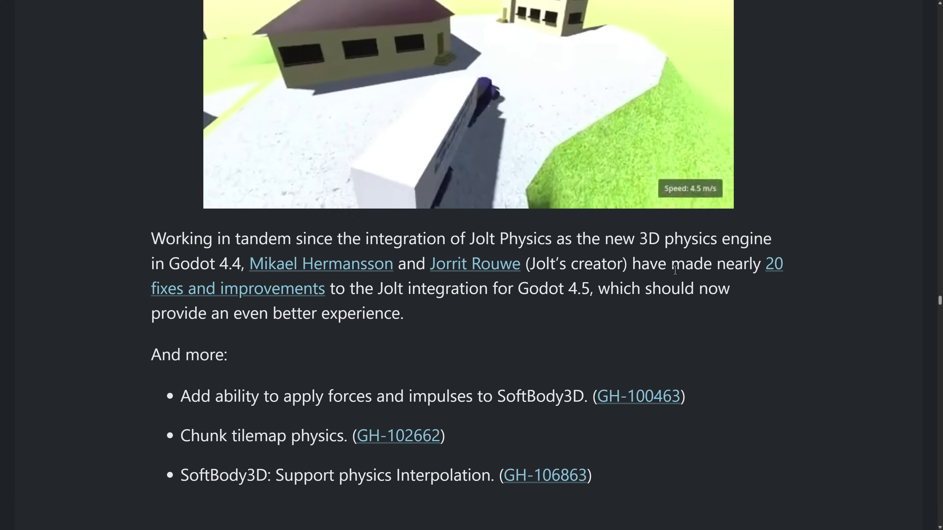
scroll(495, 293, "down", 6)
scroll(495, 293, "down", 4)
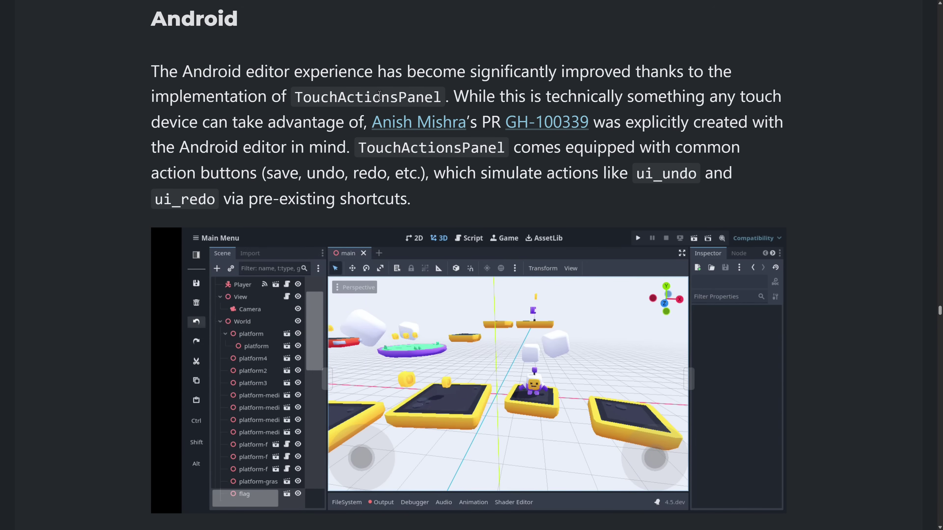
scroll(200, 278, "down", 2)
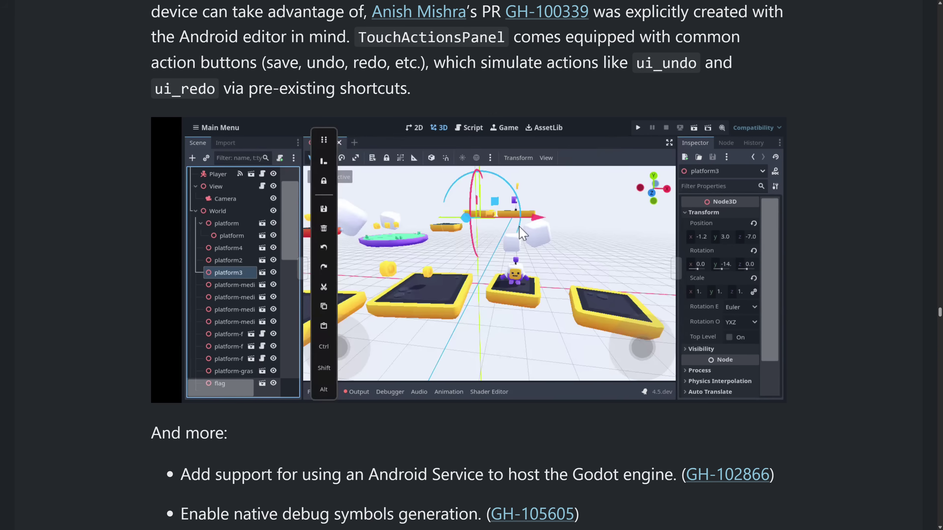
scroll(520, 234, "down", 10)
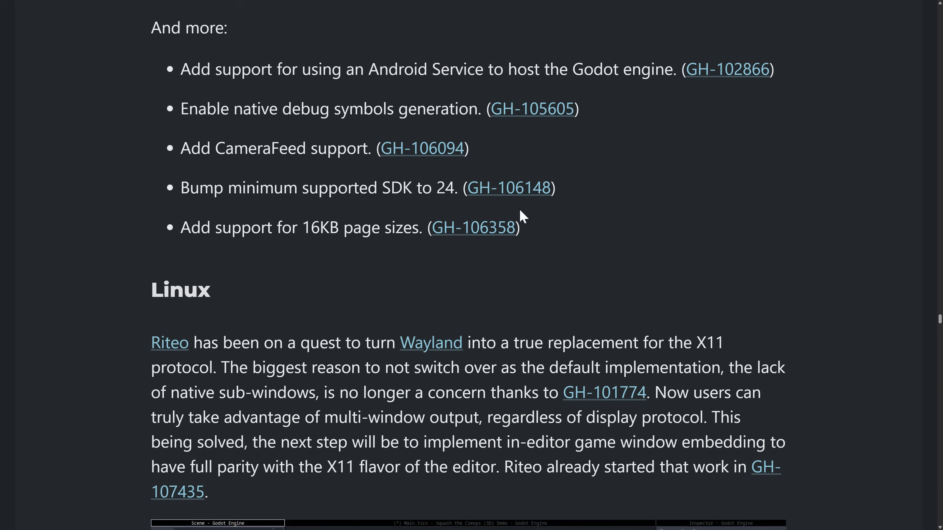
Scroll through the Linux, macOS, visionOS and Web platform sections.
scroll(519, 209, "down", 8)
scroll(238, 164, "up", 3)
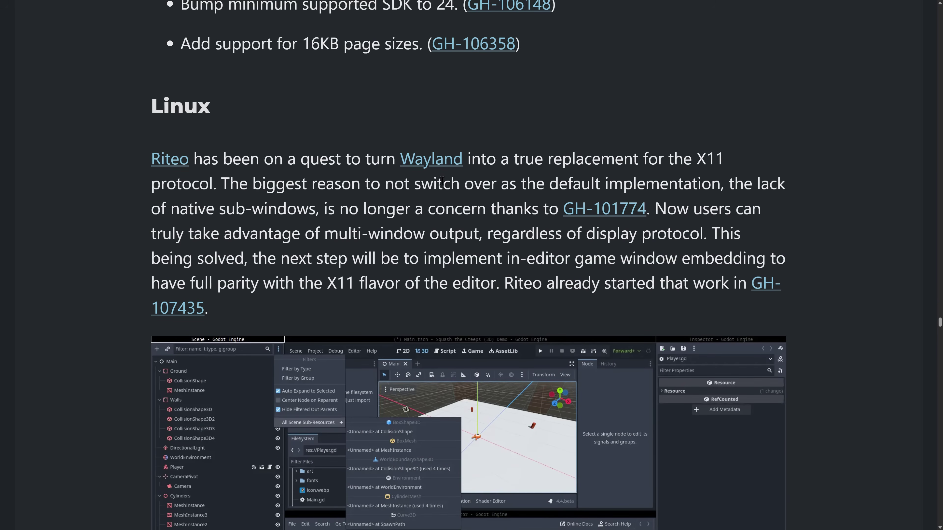
scroll(445, 223, "down", 1)
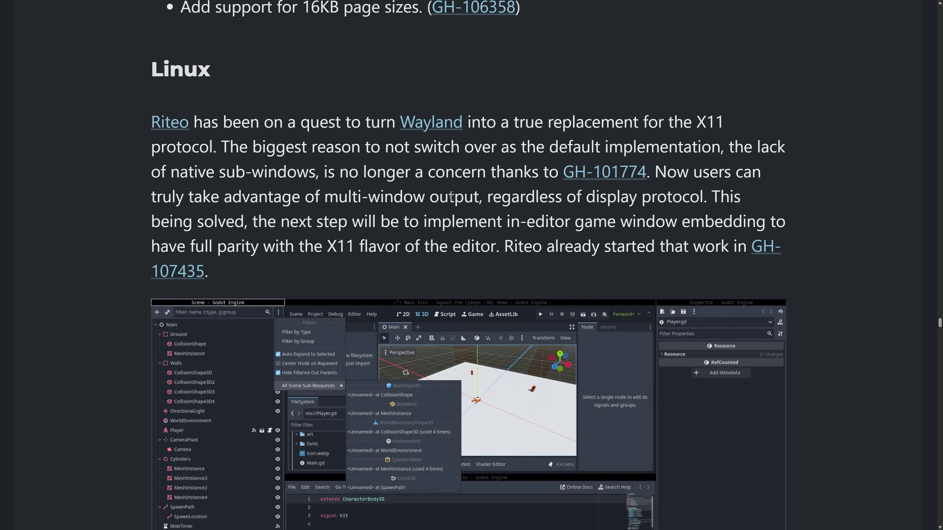
scroll(452, 197, "down", 2)
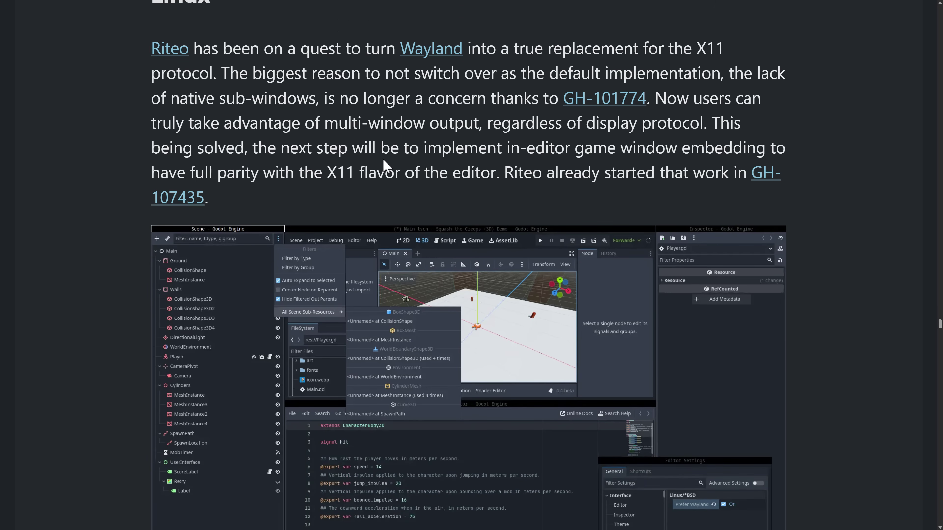
scroll(374, 149, "down", 14)
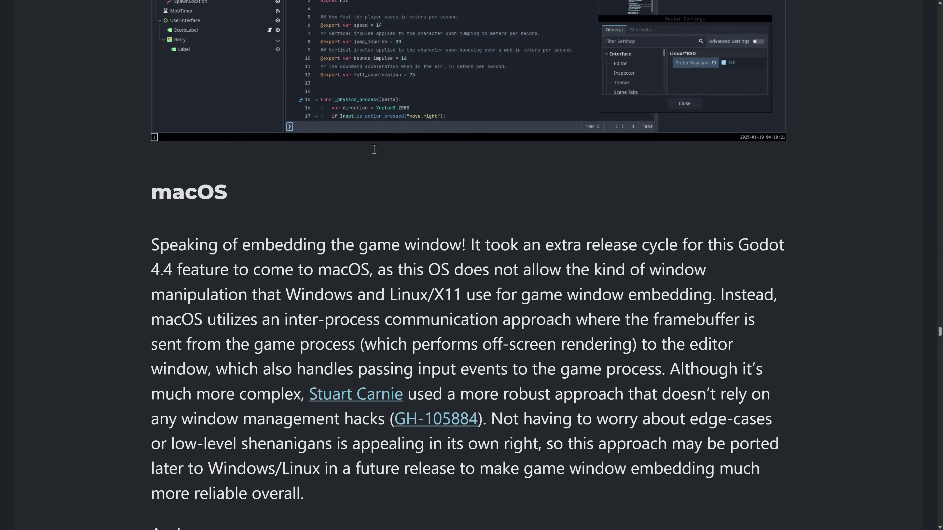
scroll(390, 187, "up", 18)
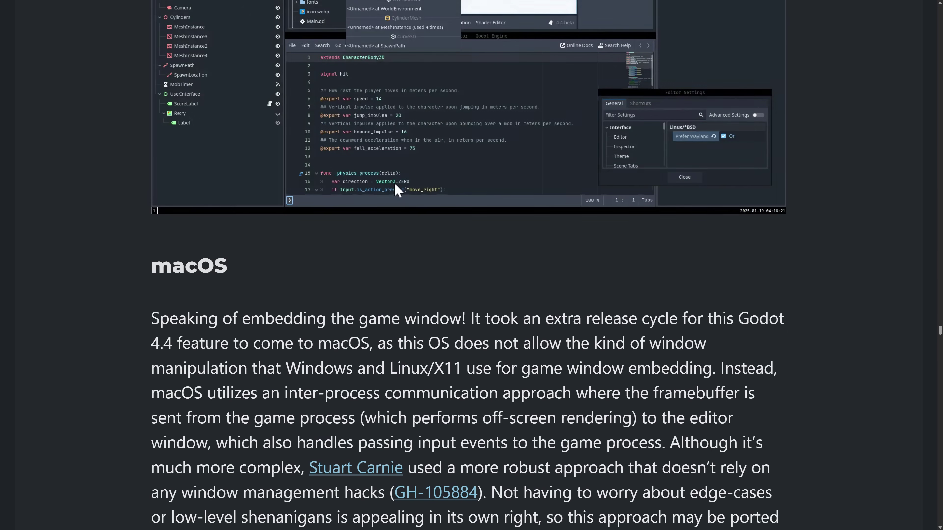
scroll(402, 192, "down", 5)
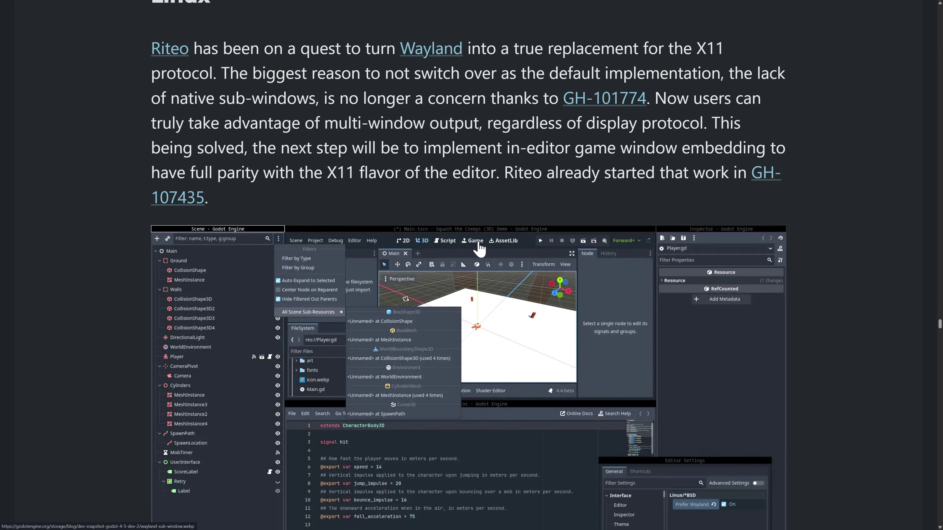
scroll(563, 320, "down", 12)
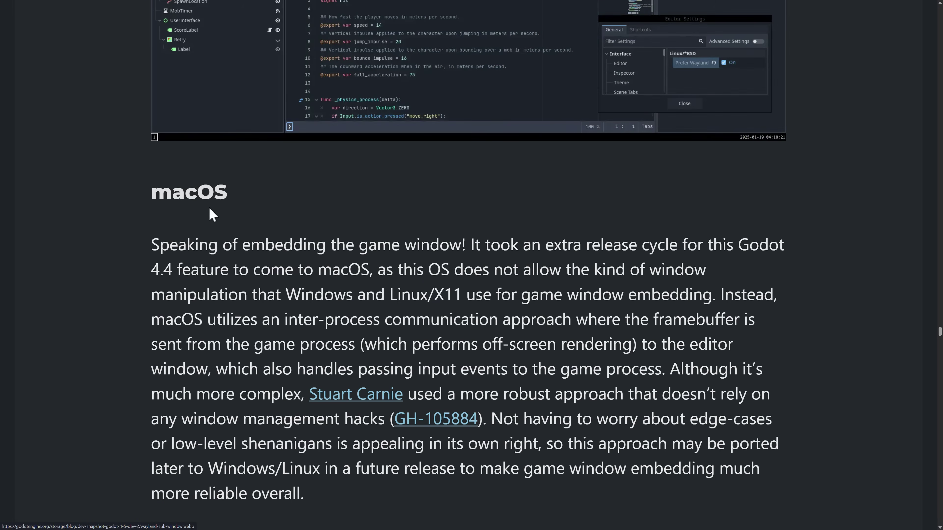
scroll(428, 245, "down", 13)
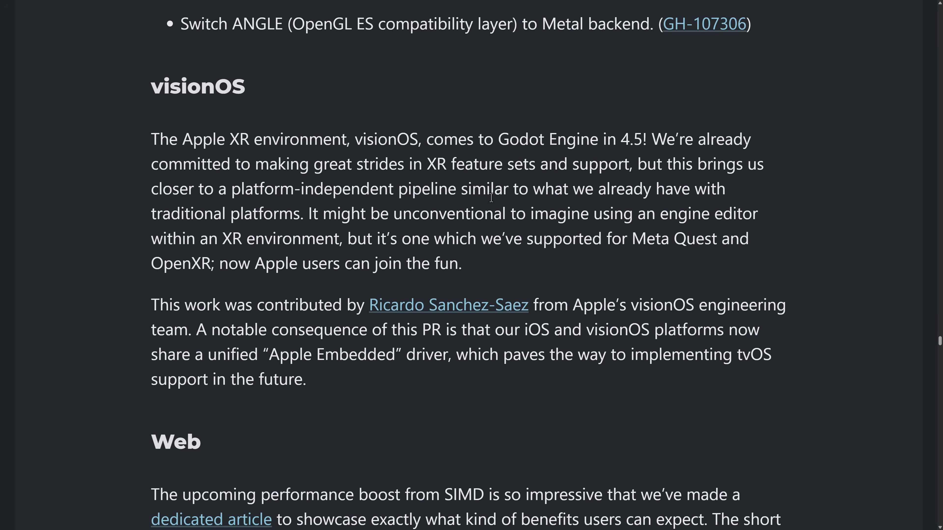
scroll(488, 193, "down", 4)
scroll(488, 193, "down", 6)
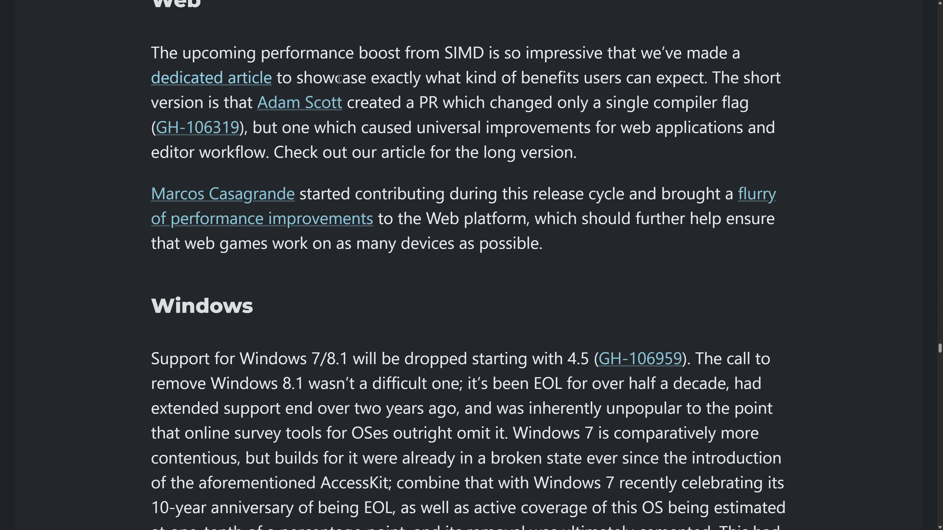
scroll(433, 161, "up", 3)
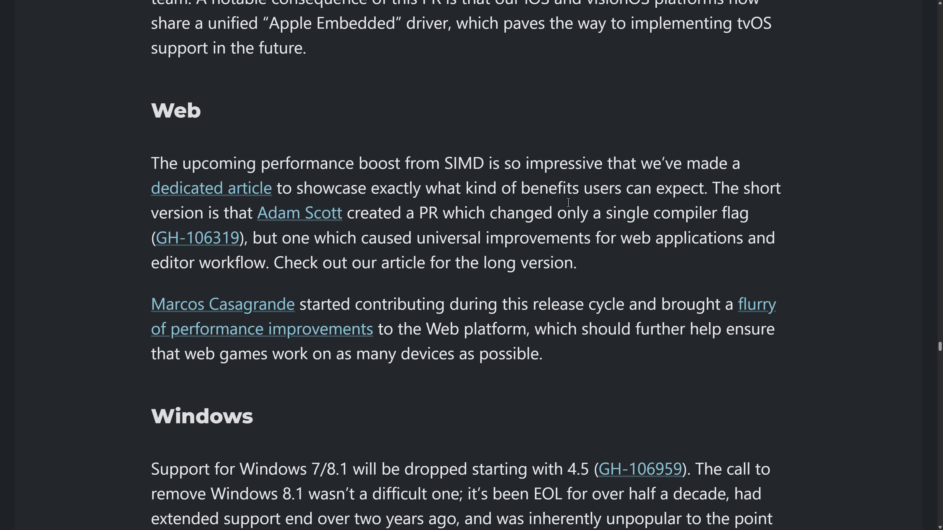
scroll(612, 196, "down", 7)
Clear the stray text selection and scroll through Windows to the Rendering and shaders Stencils image.
left_click(416, 129)
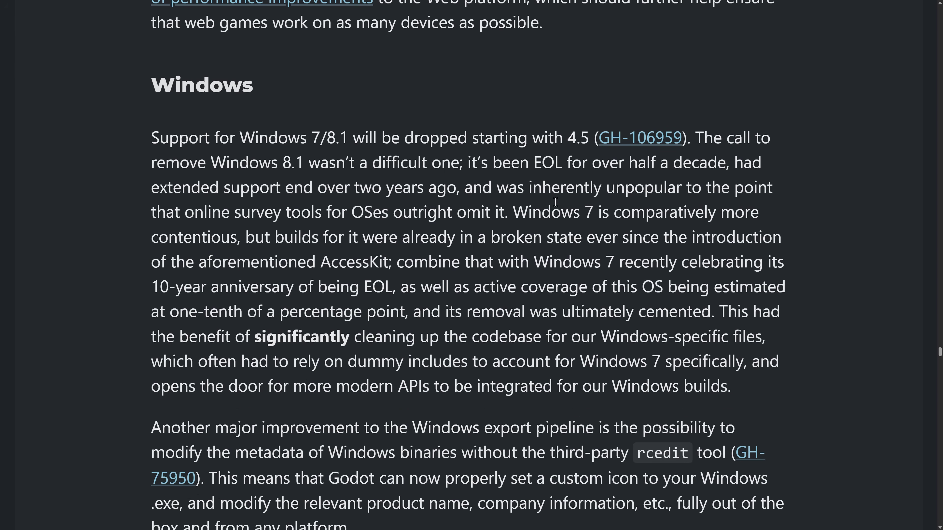
scroll(555, 202, "down", 3)
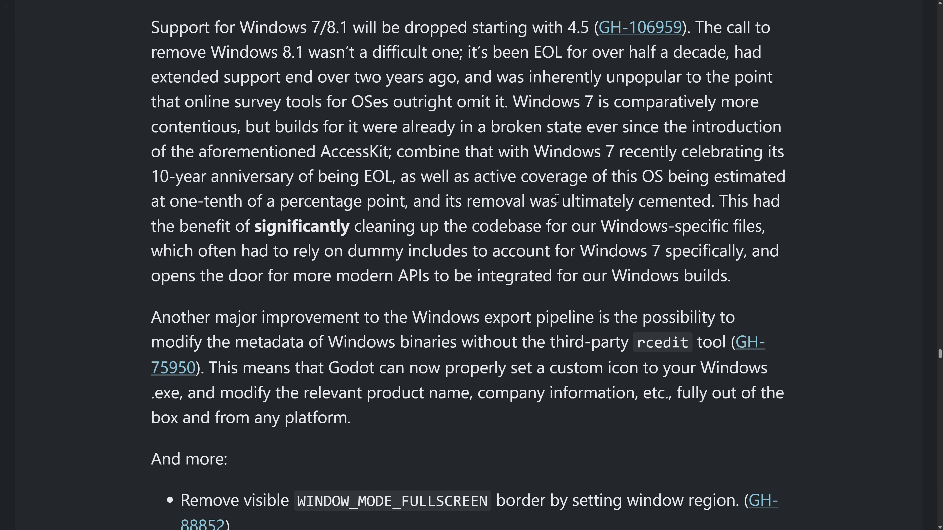
scroll(557, 199, "down", 6)
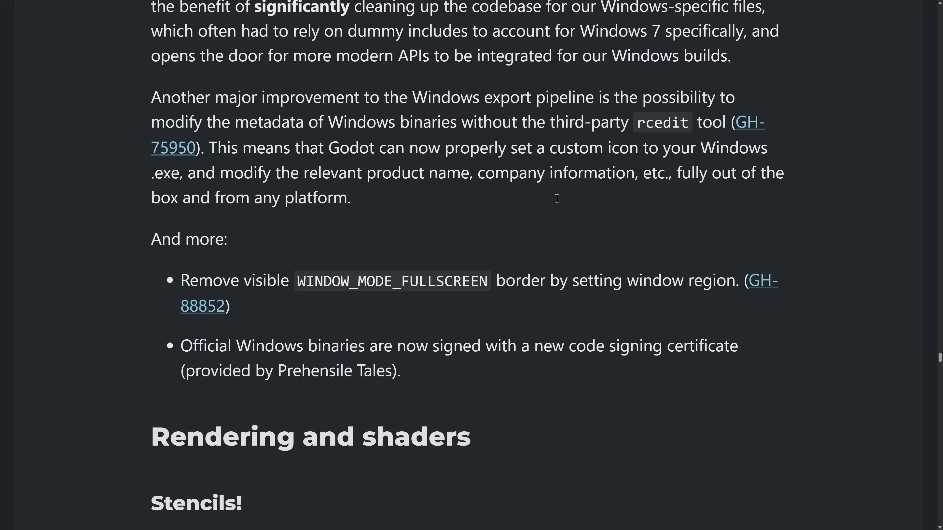
scroll(556, 187, "down", 13)
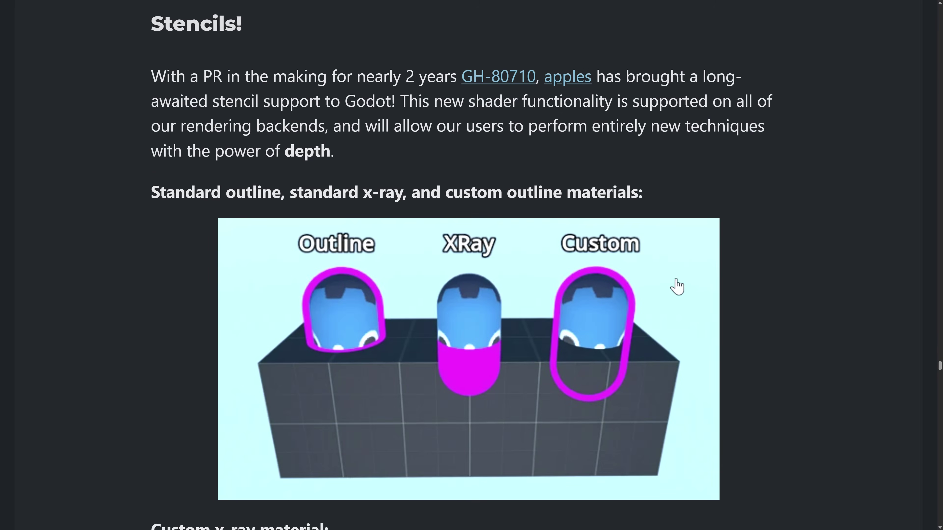
Scroll past the Stencils, cel-shading and fire clips and Specular occlusion images to SMAA.
scroll(551, 267, "down", 15)
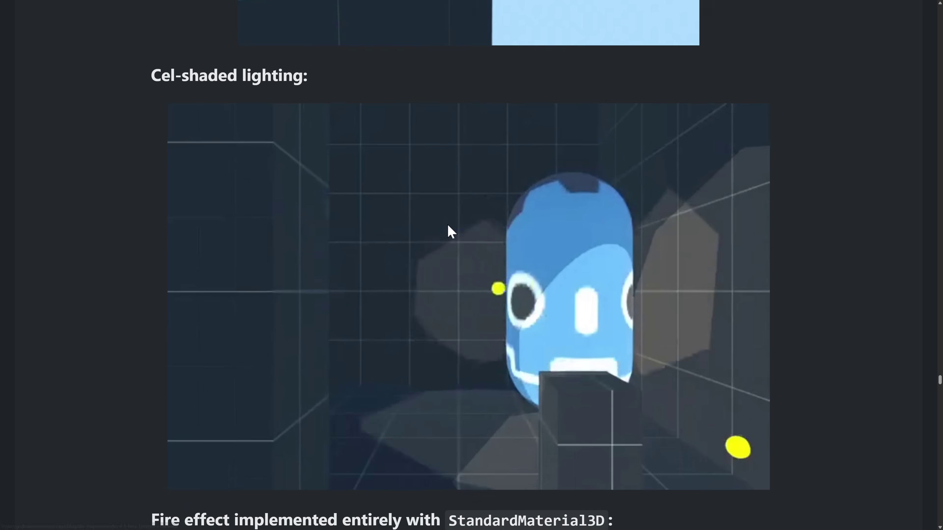
scroll(448, 226, "down", 10)
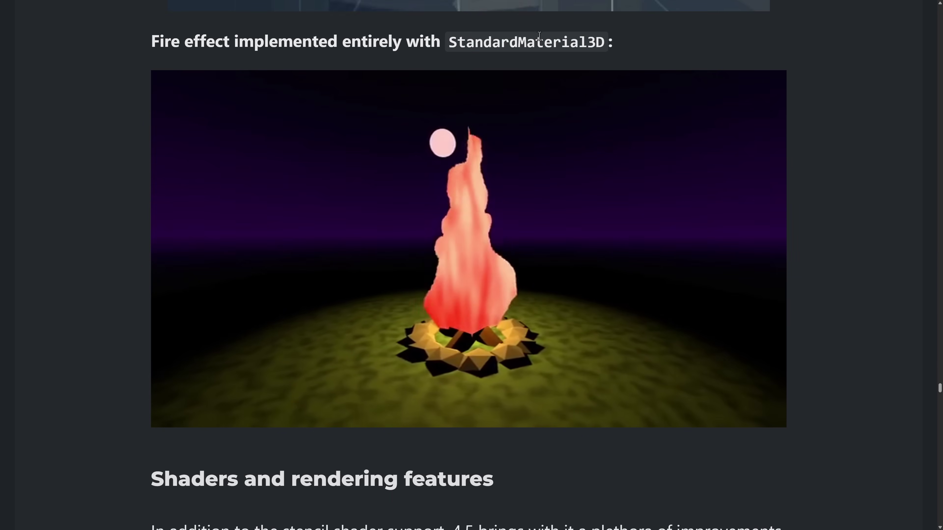
scroll(562, 253, "down", 5)
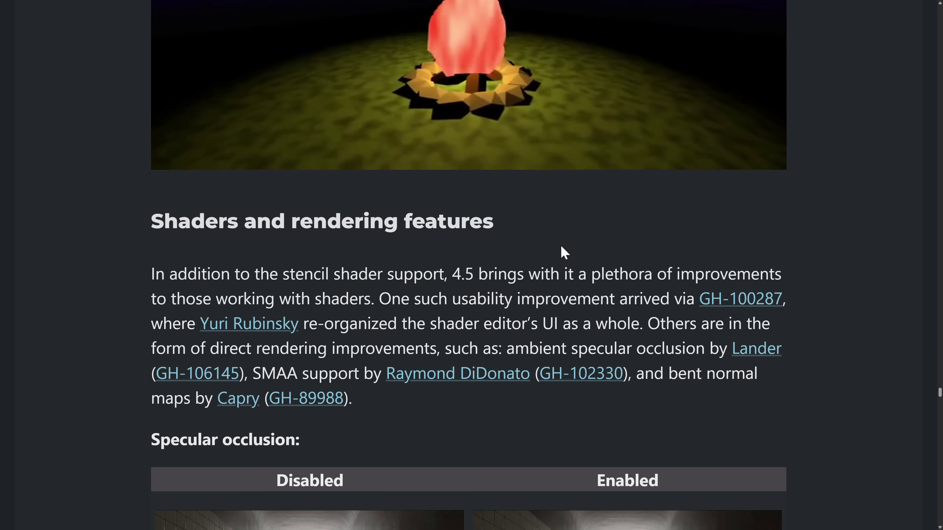
scroll(561, 248, "down", 5)
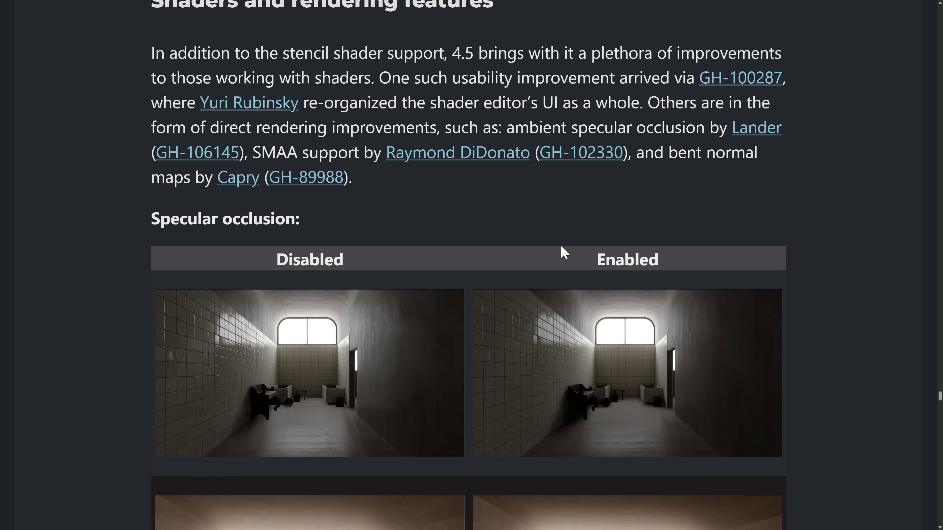
scroll(561, 244, "down", 4)
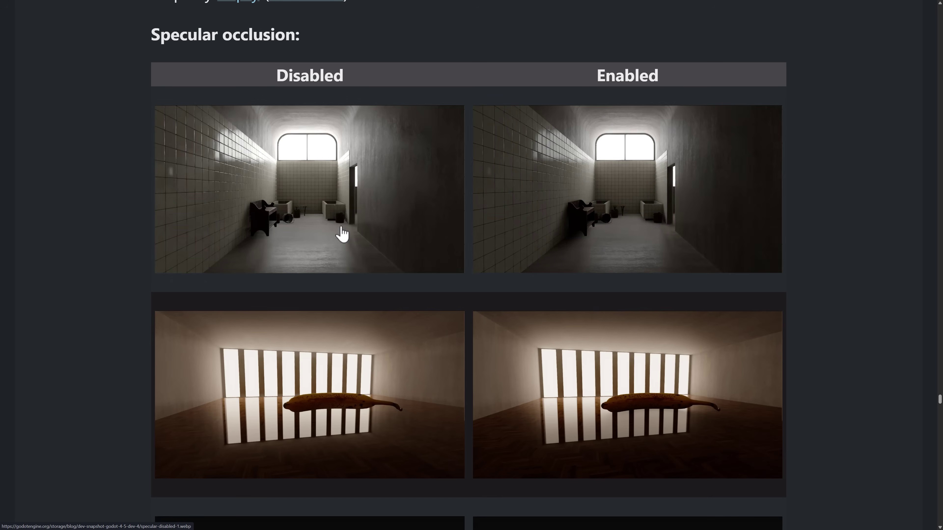
scroll(384, 197, "down", 5)
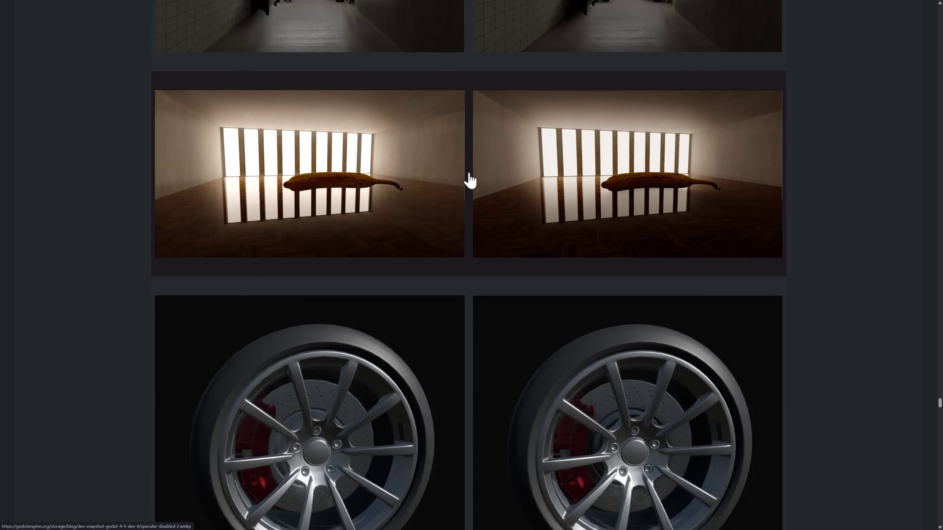
scroll(525, 172, "down", 3)
scroll(524, 172, "down", 1)
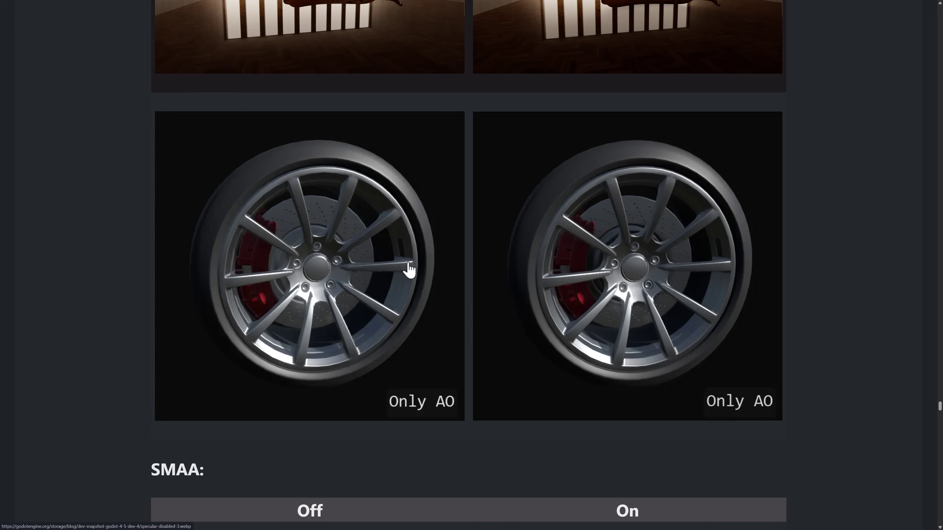
Enlarge the first SMAA comparison and flip between its off and on versions.
scroll(406, 270, "down", 10)
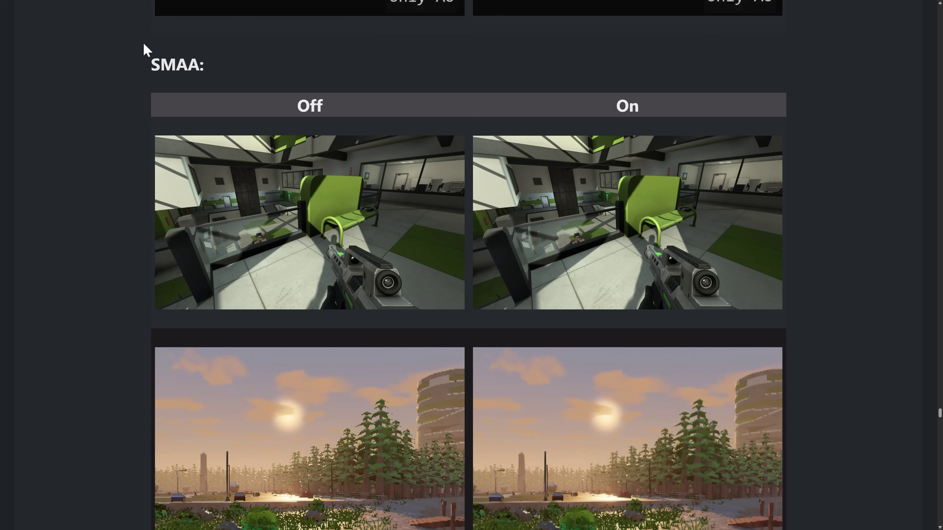
left_click(370, 216)
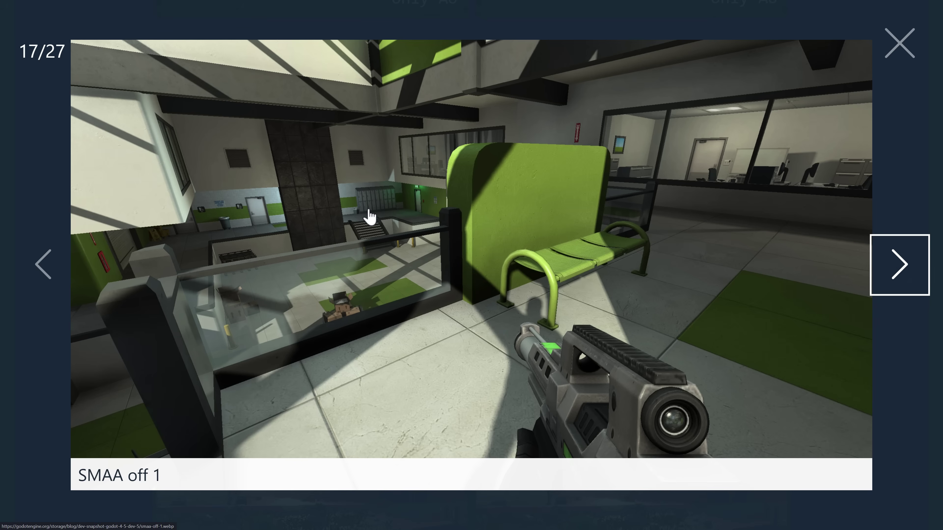
left_click(897, 267)
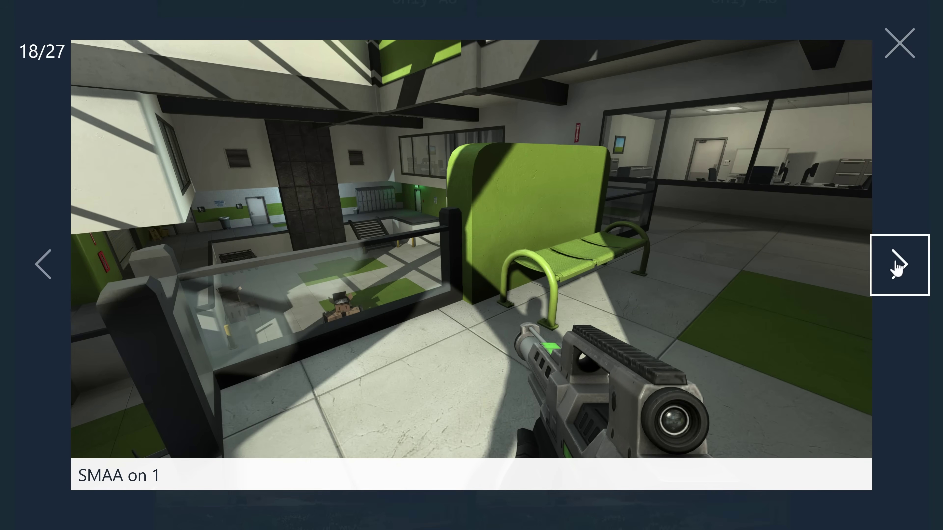
left_click(54, 270)
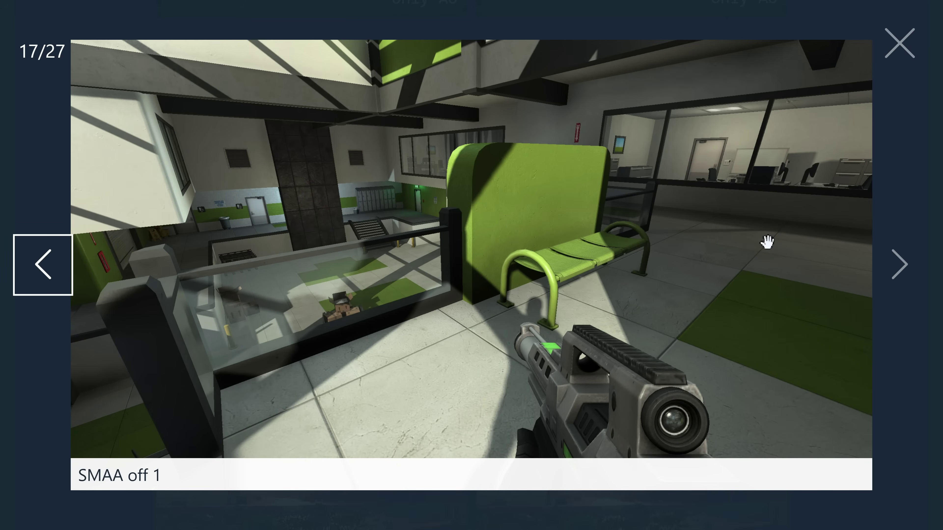
left_click(886, 266)
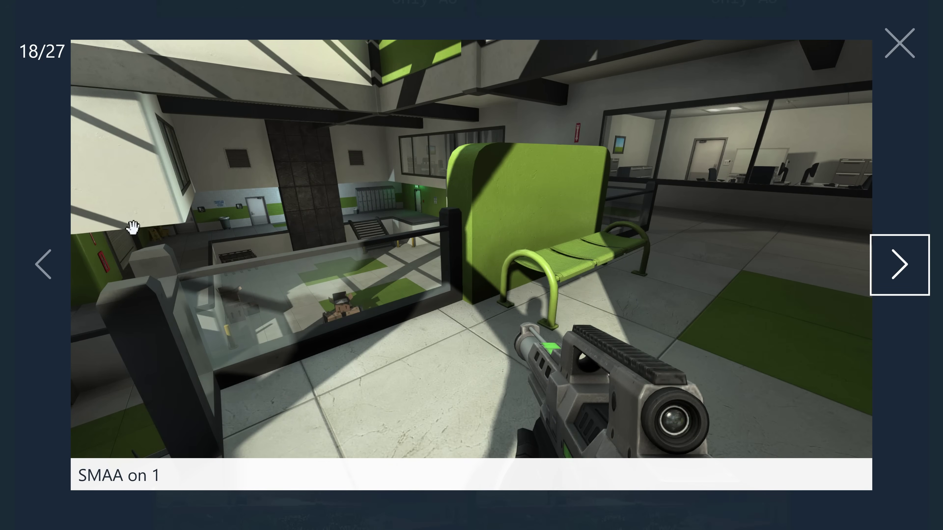
left_click(49, 268)
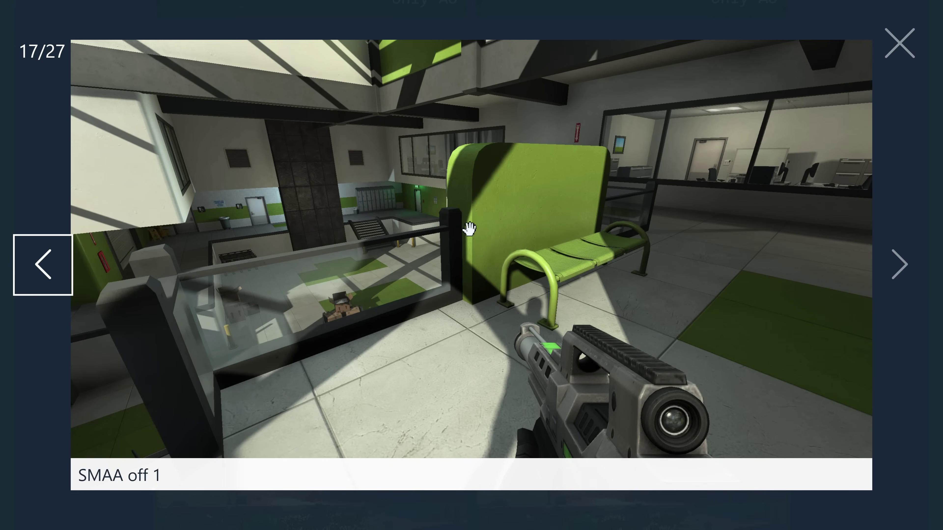
left_click(900, 268)
left_click(898, 44)
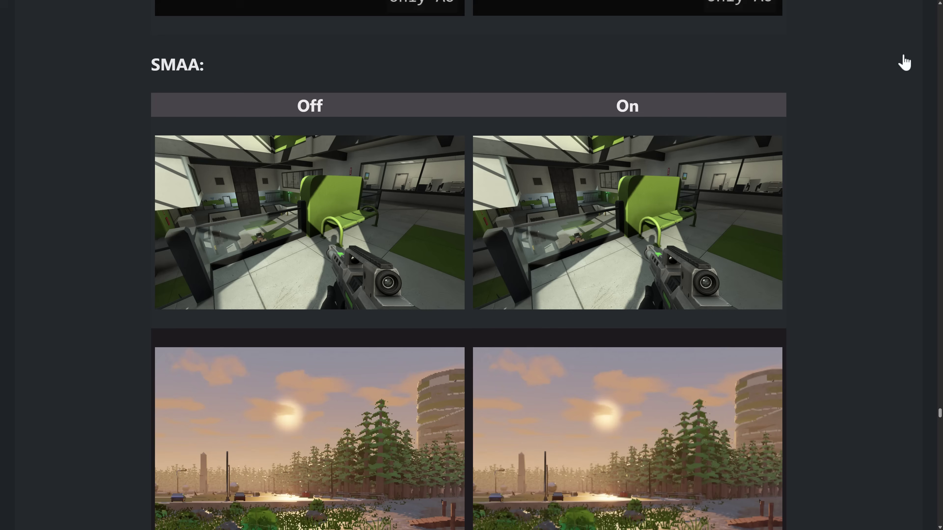
Enlarge the second scene's SMAA images, compare off and on, then continue to Bent normal maps.
scroll(577, 198, "down", 6)
left_click(312, 168)
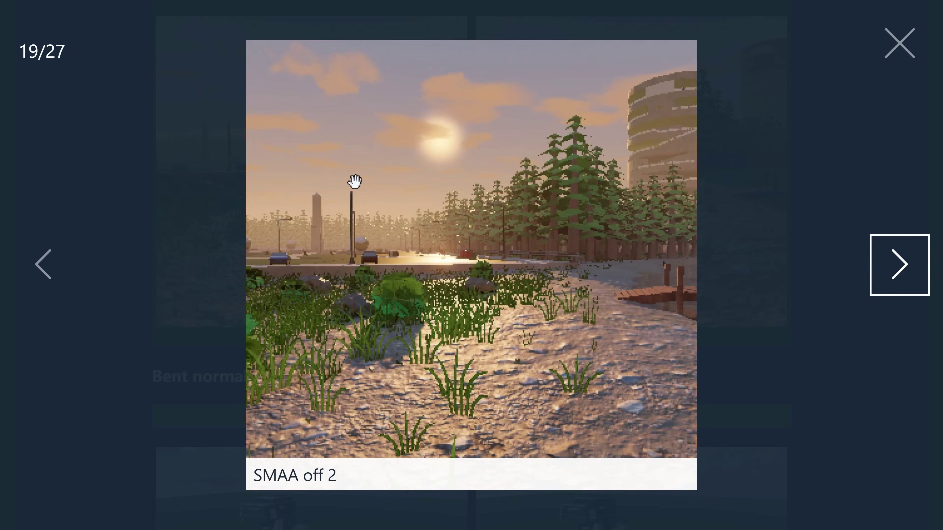
left_click(894, 263)
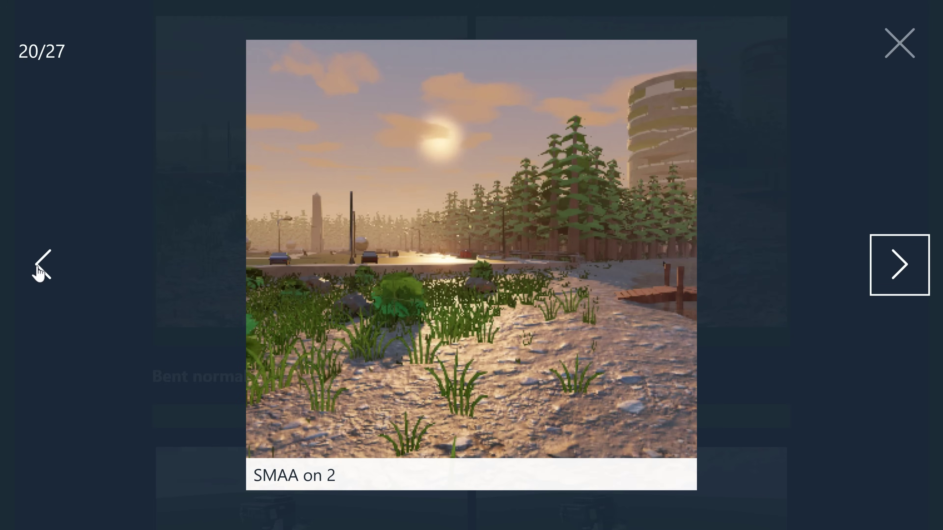
left_click(40, 270)
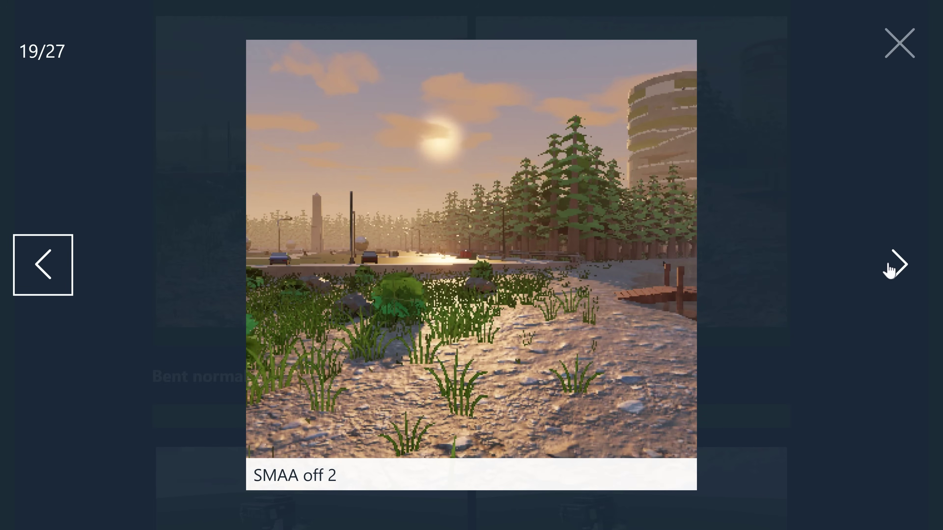
left_click(891, 267)
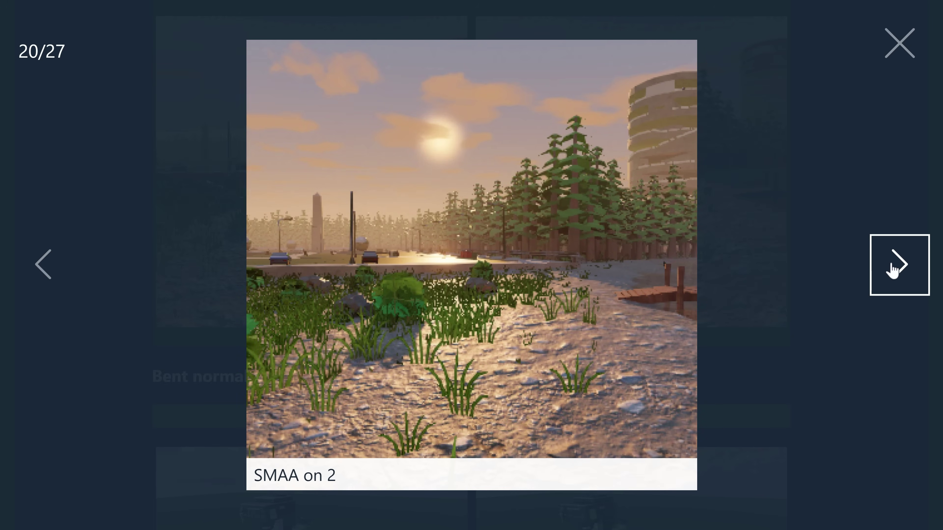
left_click(899, 41)
scroll(658, 197, "down", 6)
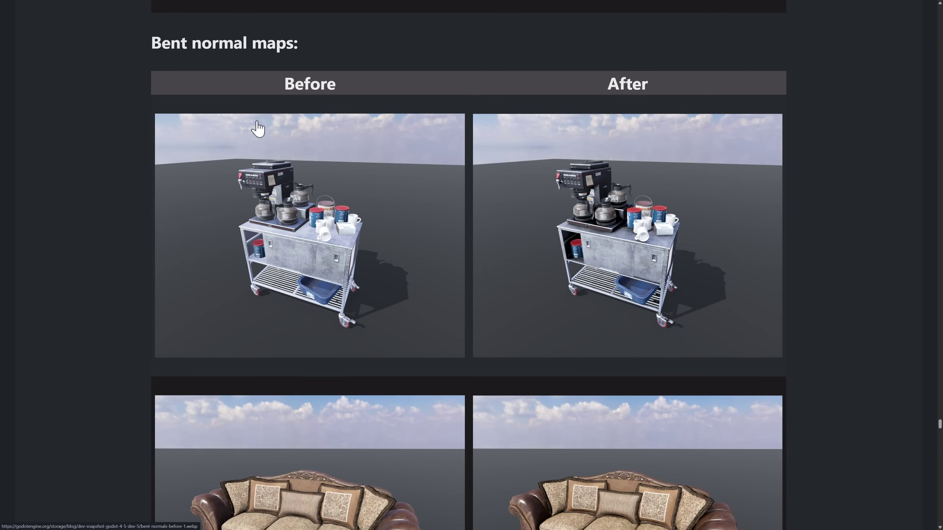
Enlarge the cart's bent normals images and flip between Before and After.
left_click(279, 181)
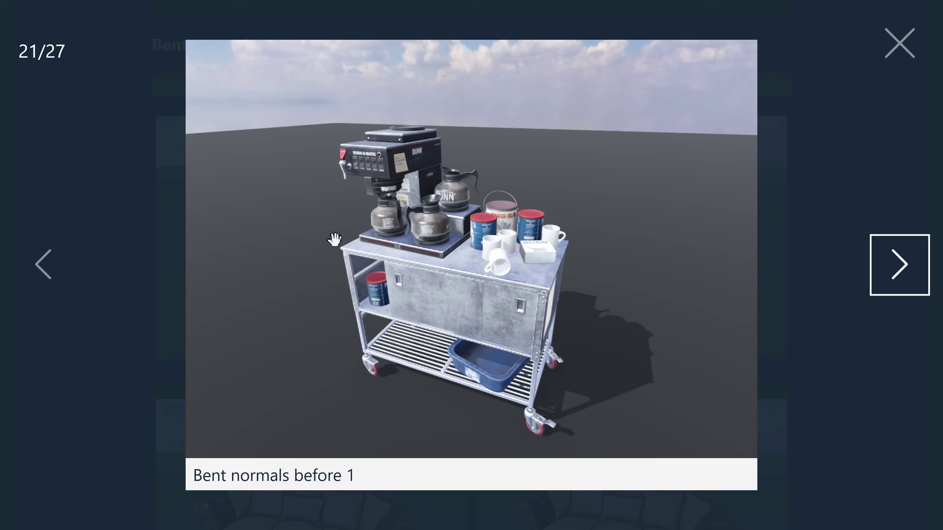
left_click(901, 270)
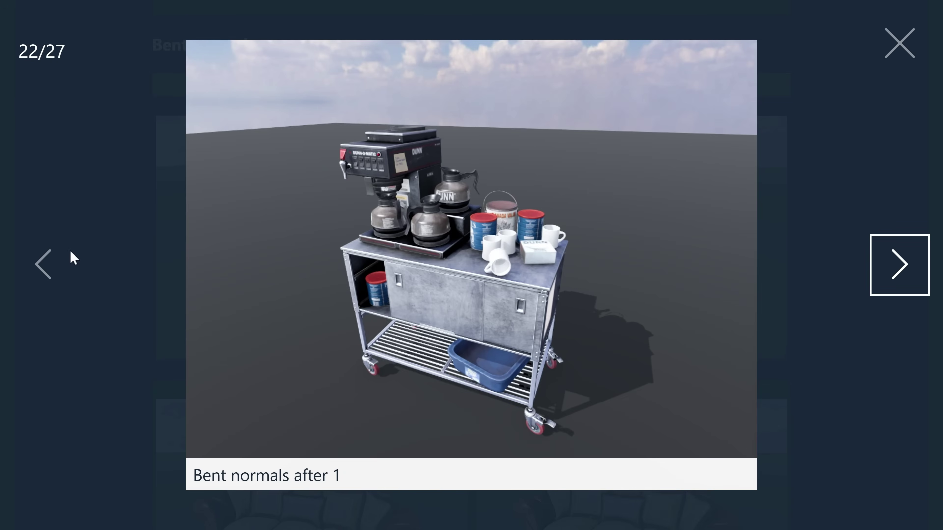
left_click(52, 266)
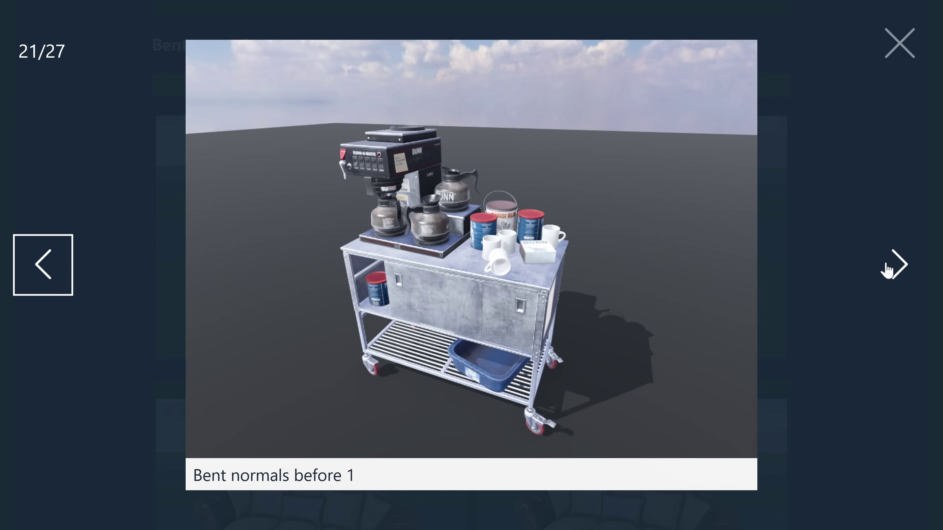
left_click(887, 265)
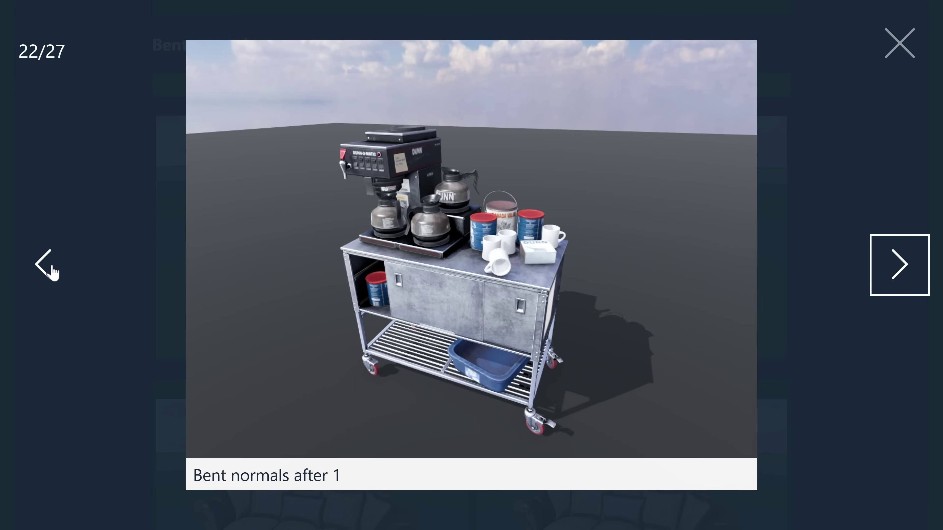
left_click(52, 266)
left_click(900, 43)
Compare the sofa's bent normals Before and After full-size, then continue to Shader baker.
scroll(613, 190, "down", 4)
scroll(614, 189, "down", 3)
left_click(562, 268)
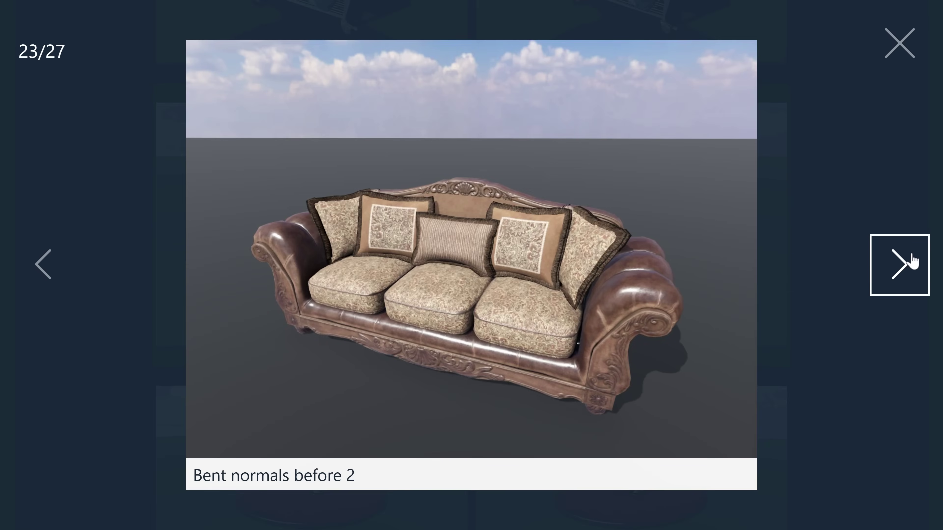
left_click(911, 261)
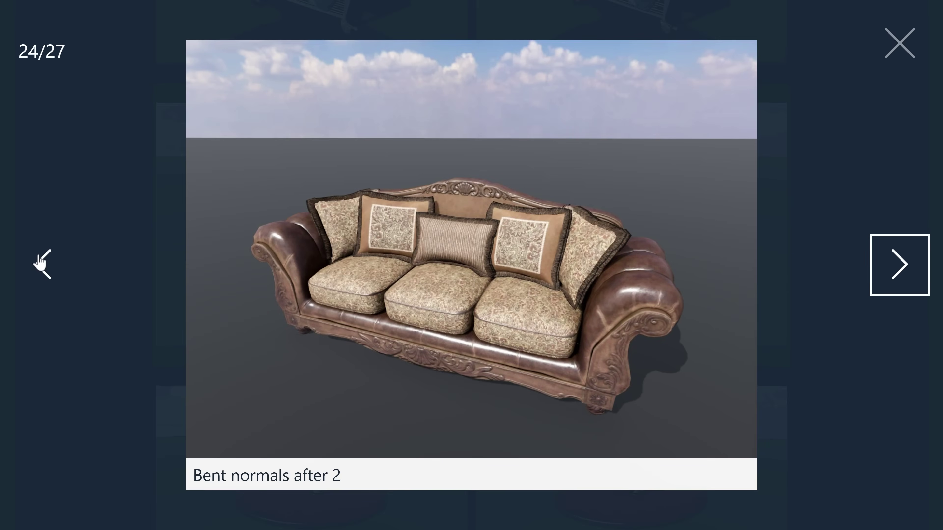
left_click(42, 264)
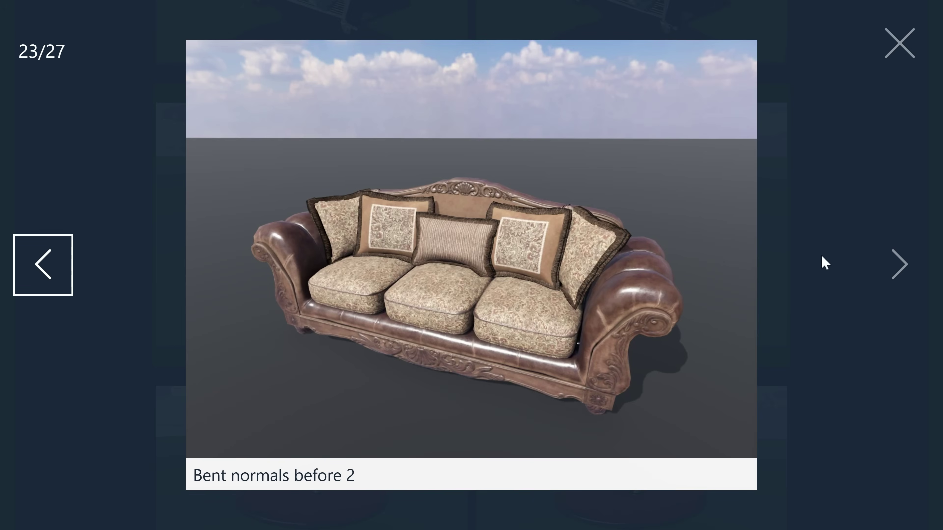
left_click(900, 263)
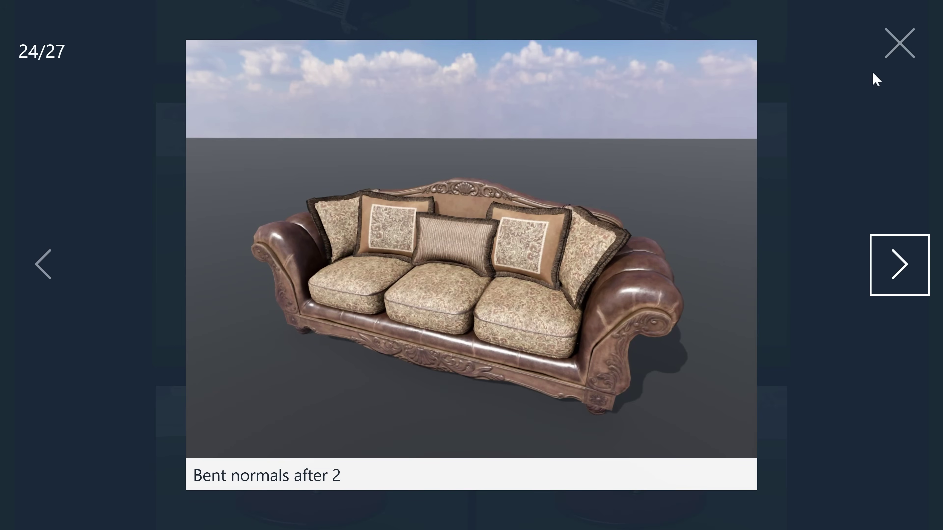
left_click(888, 71)
scroll(596, 263, "down", 5)
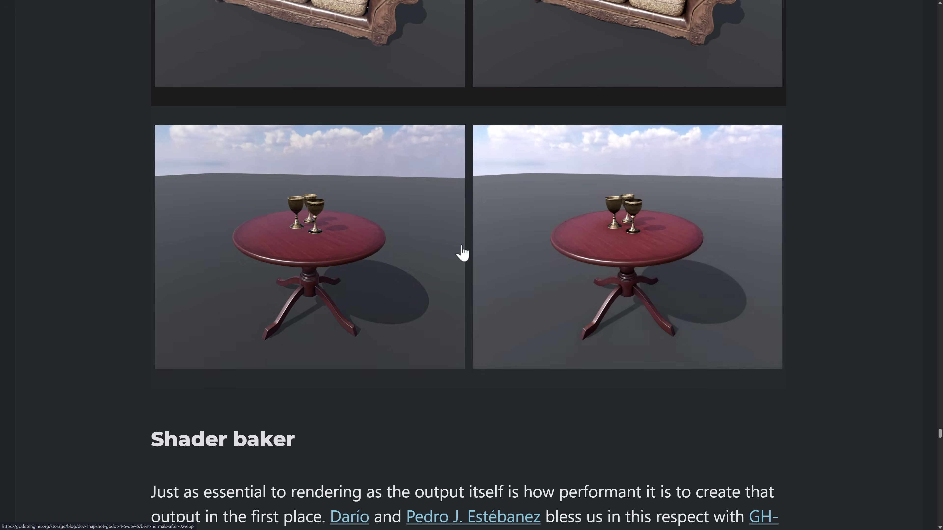
Highlight the Shader baker heading and read past the TPS Demo before/after loading images to Motion vectors for Mobile.
scroll(505, 269, "down", 6)
left_click_drag(156, 149, 415, 160)
scroll(326, 144, "down", 6)
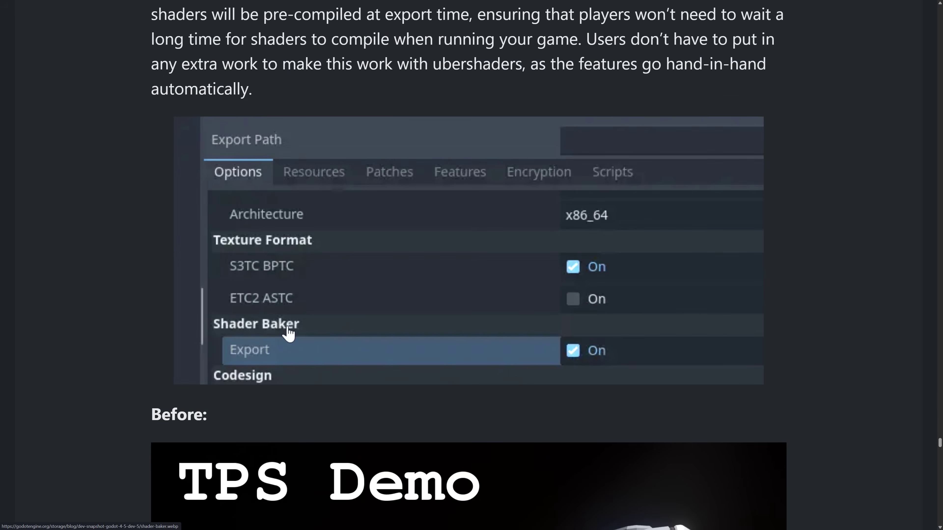
scroll(300, 137, "up", 3)
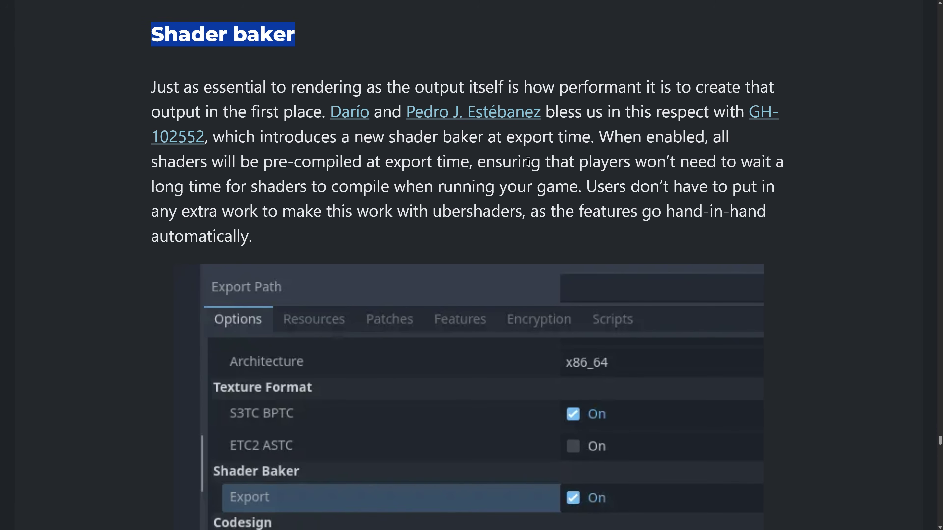
scroll(426, 183, "down", 8)
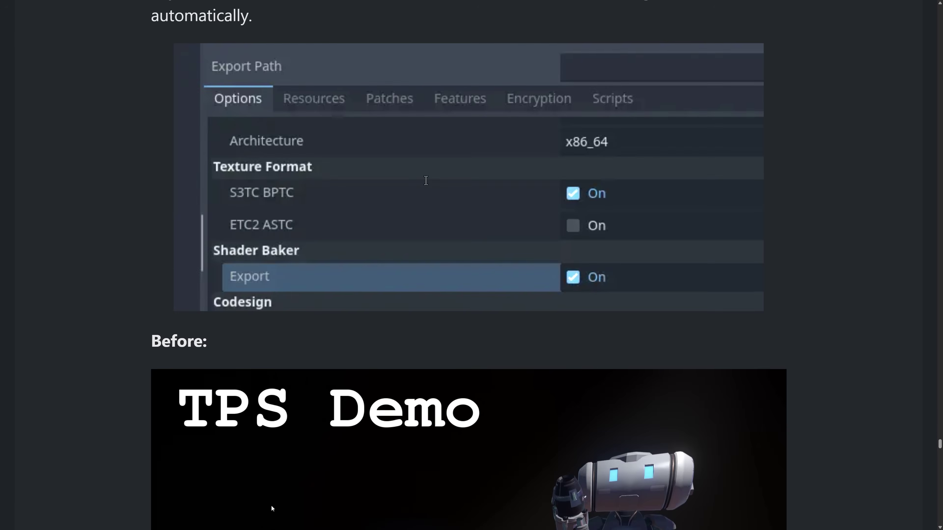
scroll(428, 188, "down", 7)
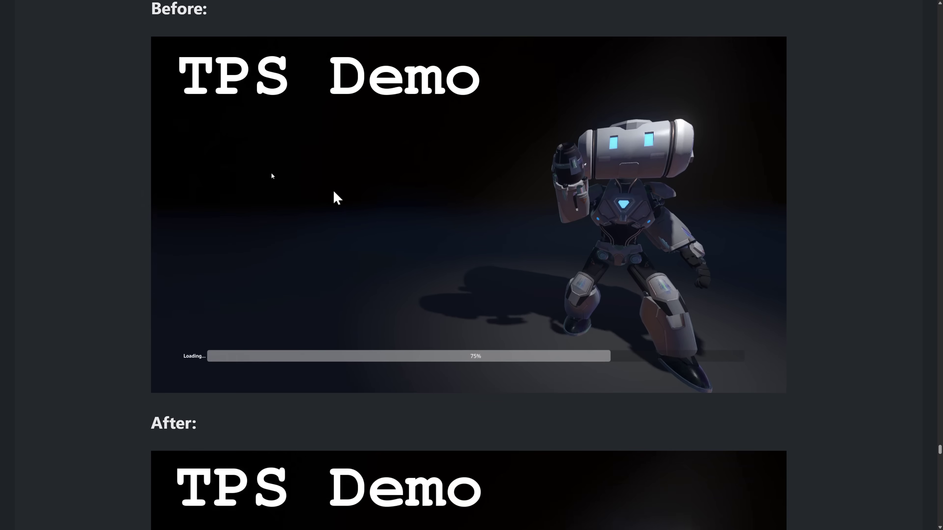
scroll(338, 188, "down", 3)
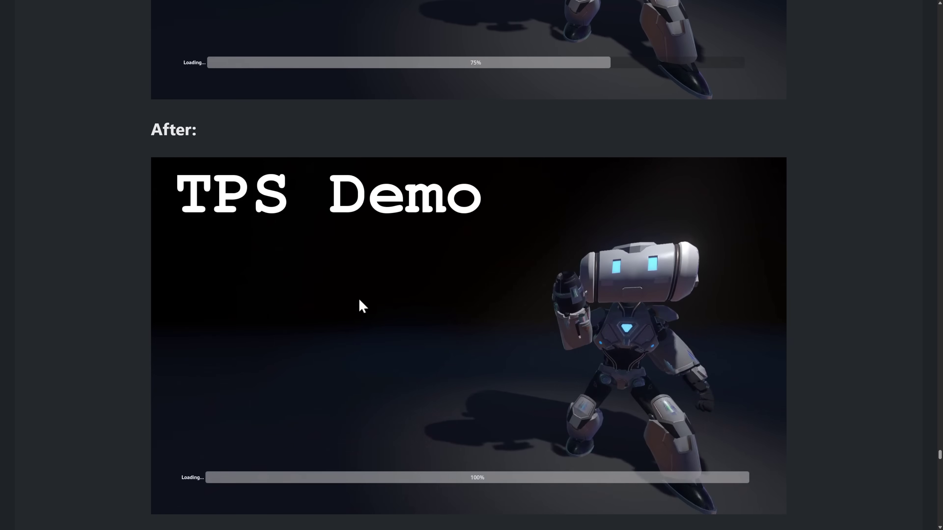
scroll(352, 297, "up", 8)
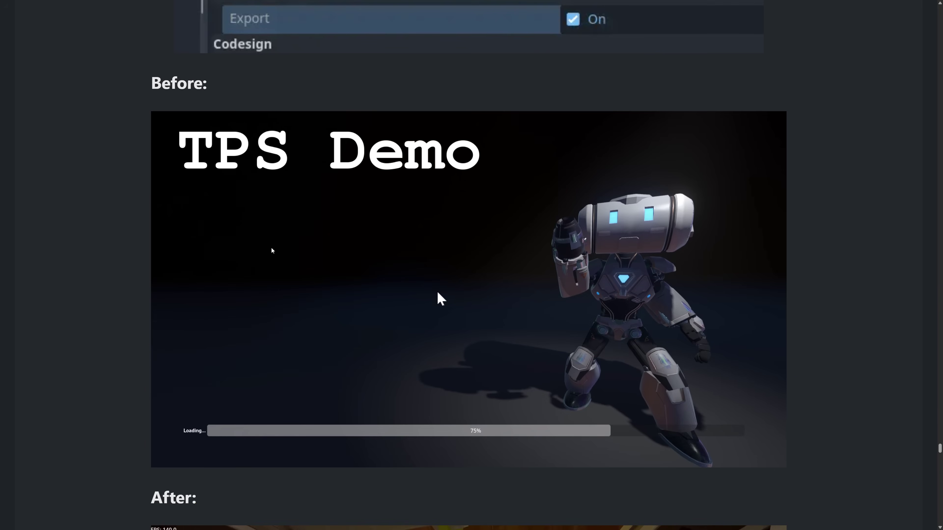
scroll(560, 221, "down", 15)
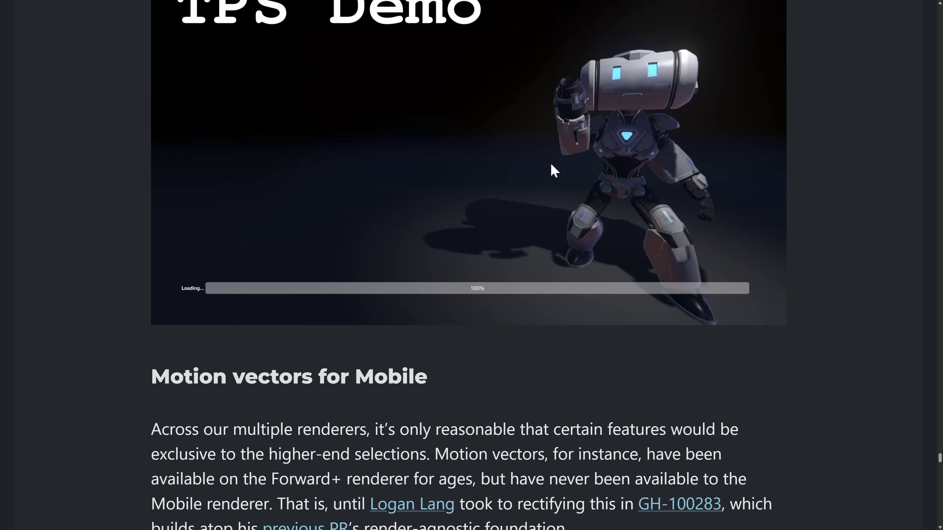
Skim past XR and the changelog to Downloads, then reload the post with F5 to return to its top.
scroll(551, 163, "down", 20)
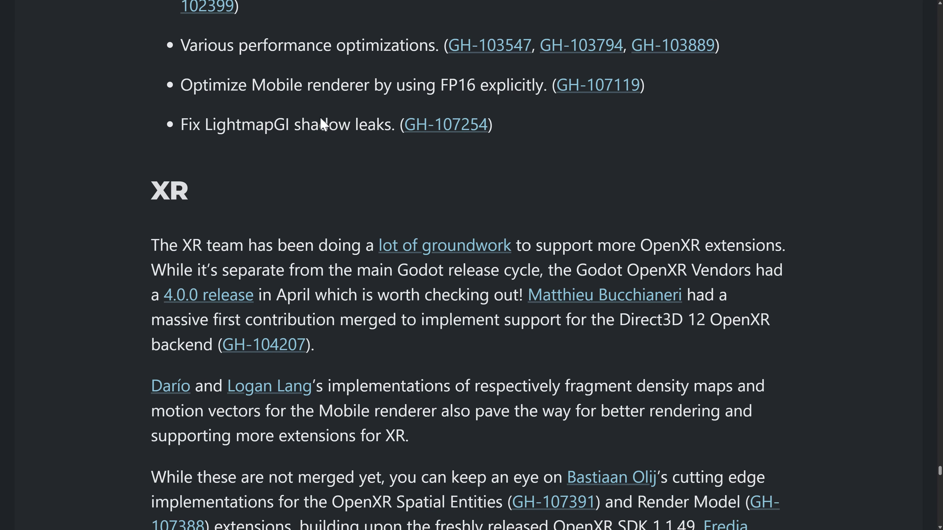
scroll(320, 117, "down", 18)
scroll(452, 133, "up", 9)
scroll(452, 134, "up", 5)
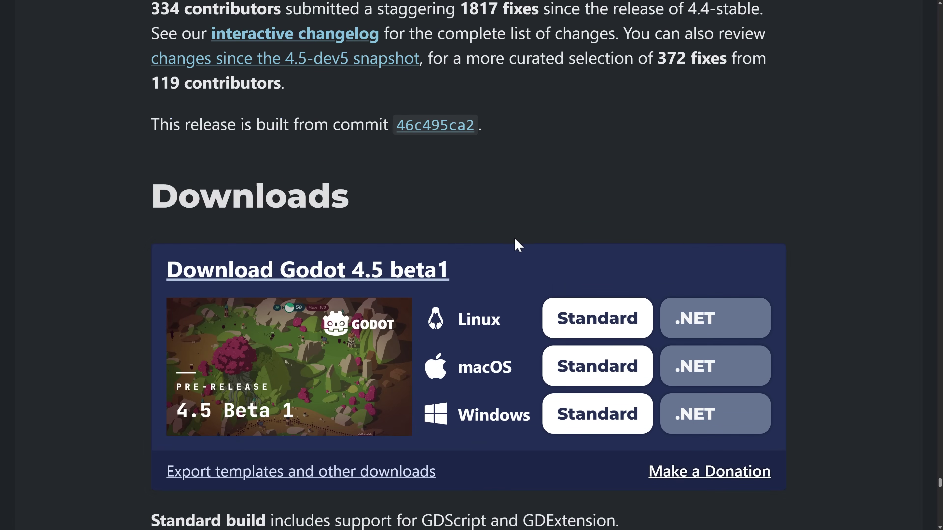
key("F5")
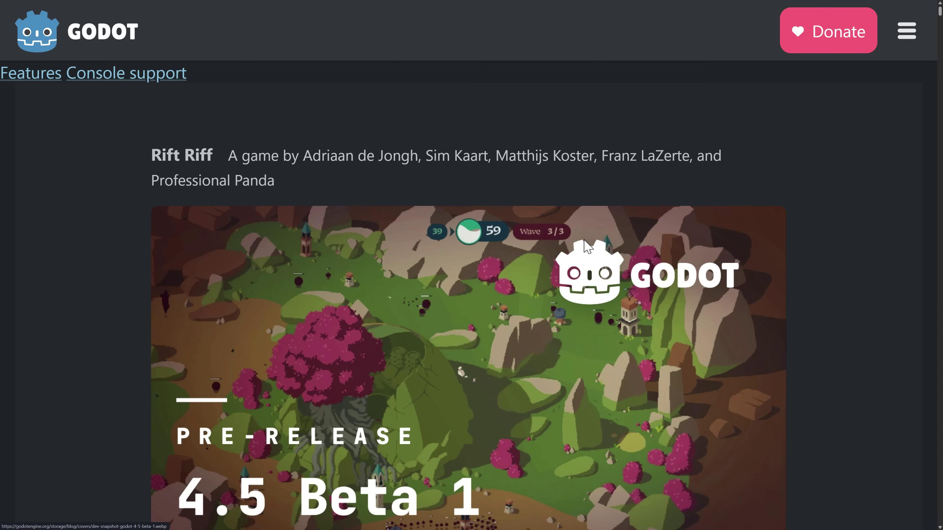